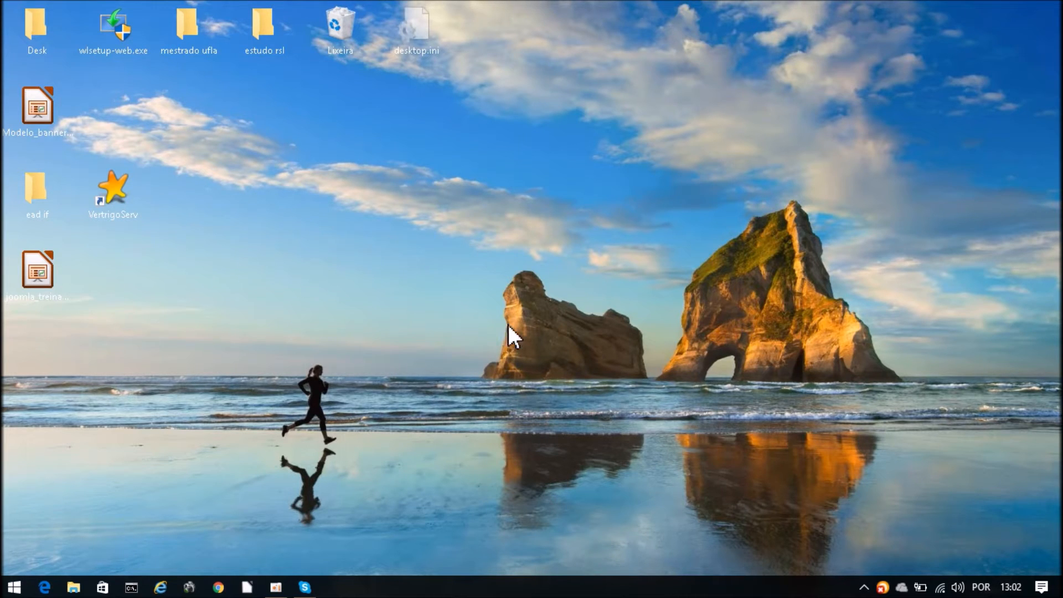
- Reposition the VertrigoServ shortcut one grid row higher, near the top desktop icons, and bring up its options
drag(133, 191, 369, 178)
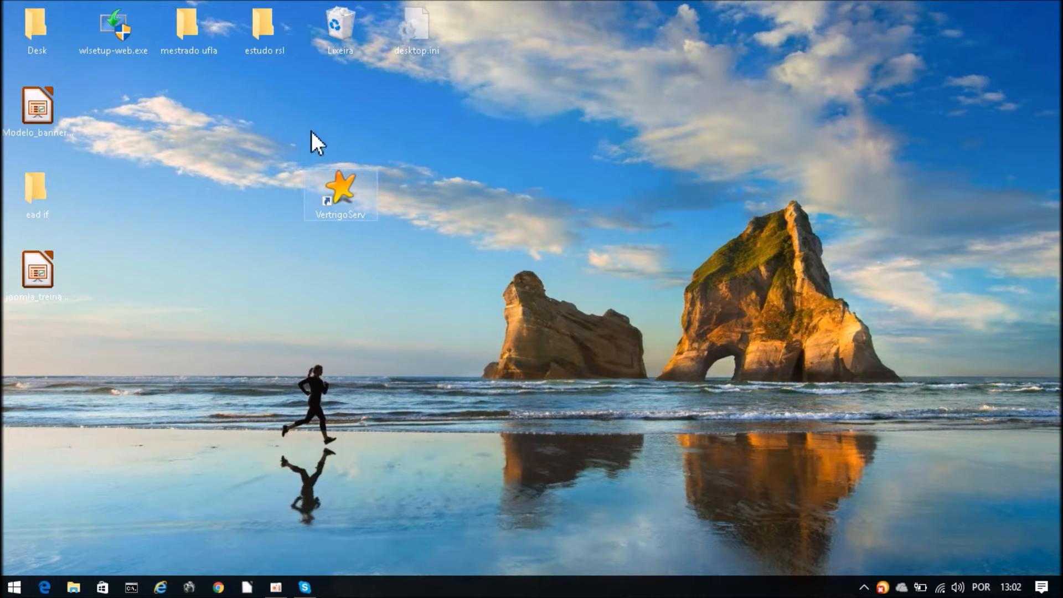
click(393, 277)
drag(353, 201, 311, 152)
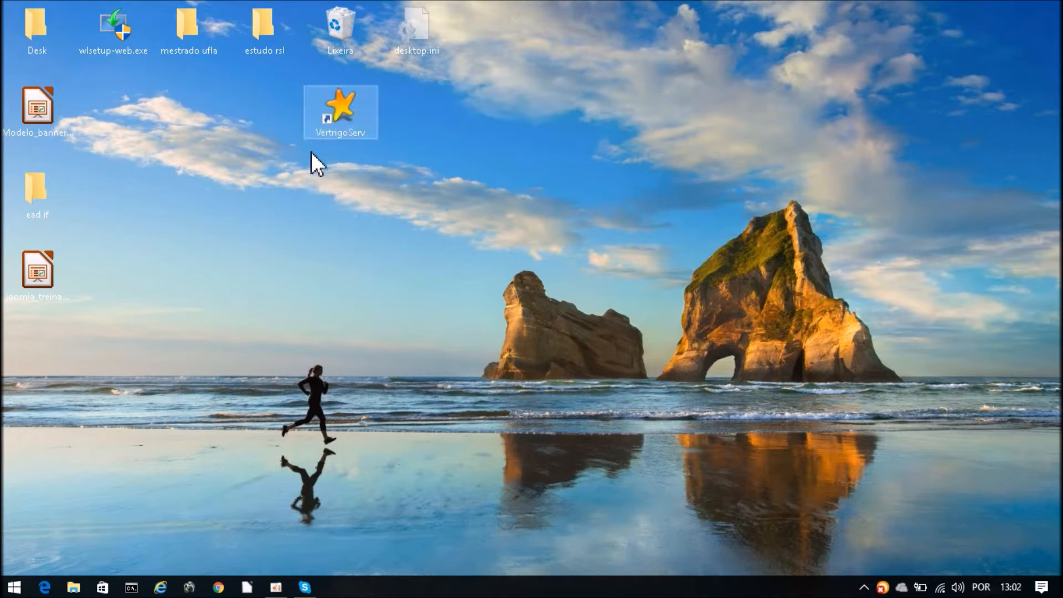
right_click(337, 106)
- Run VertrigoServ as administrator and start the server with its window hidden
click(421, 153)
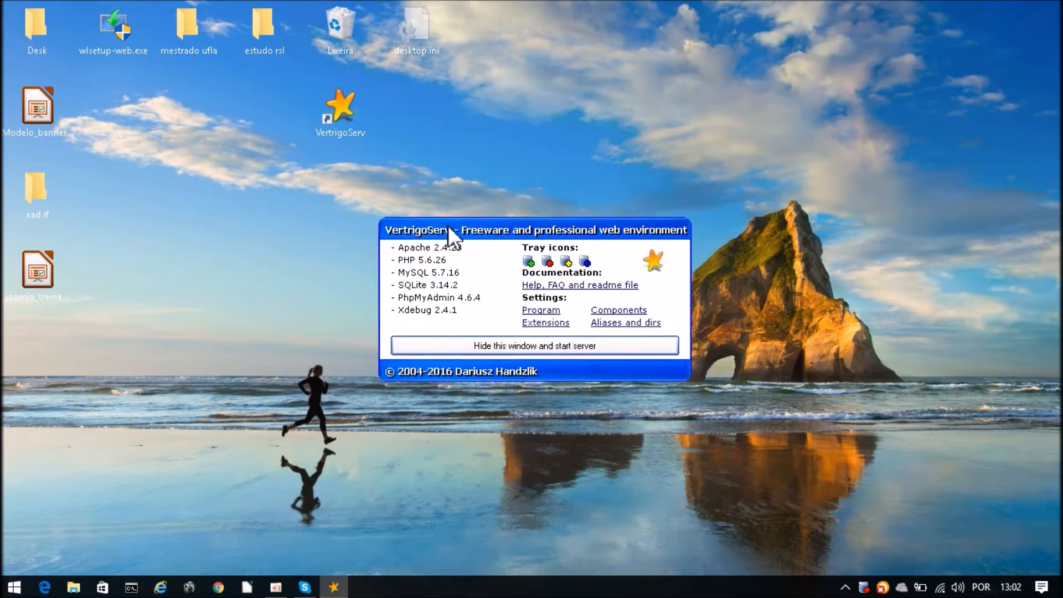
drag(448, 225, 456, 119)
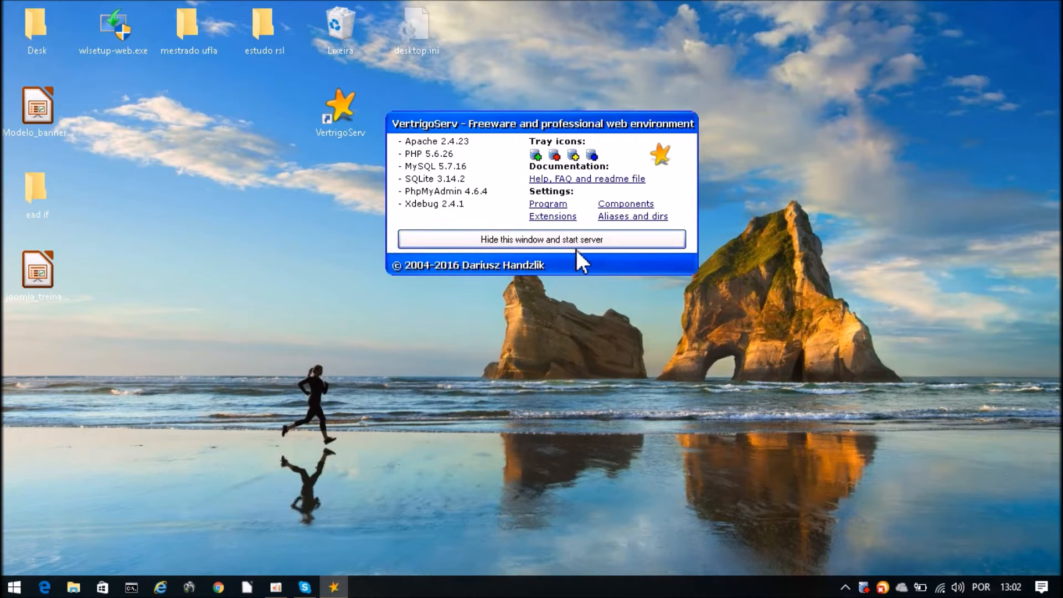
click(507, 237)
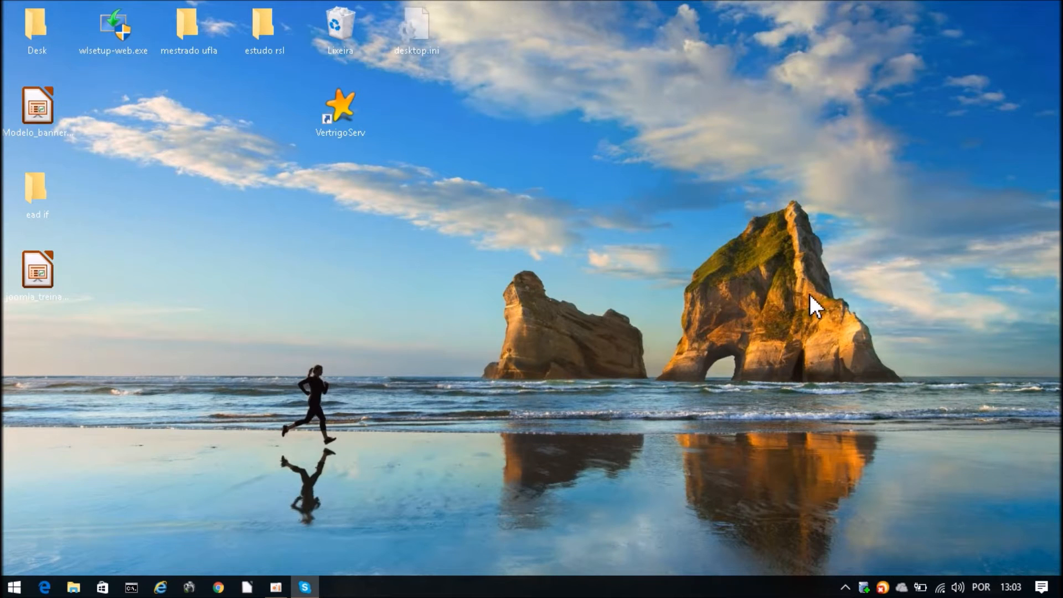
- Load 127.0.0.1/joomla/administrator in Google Chrome
click(219, 587)
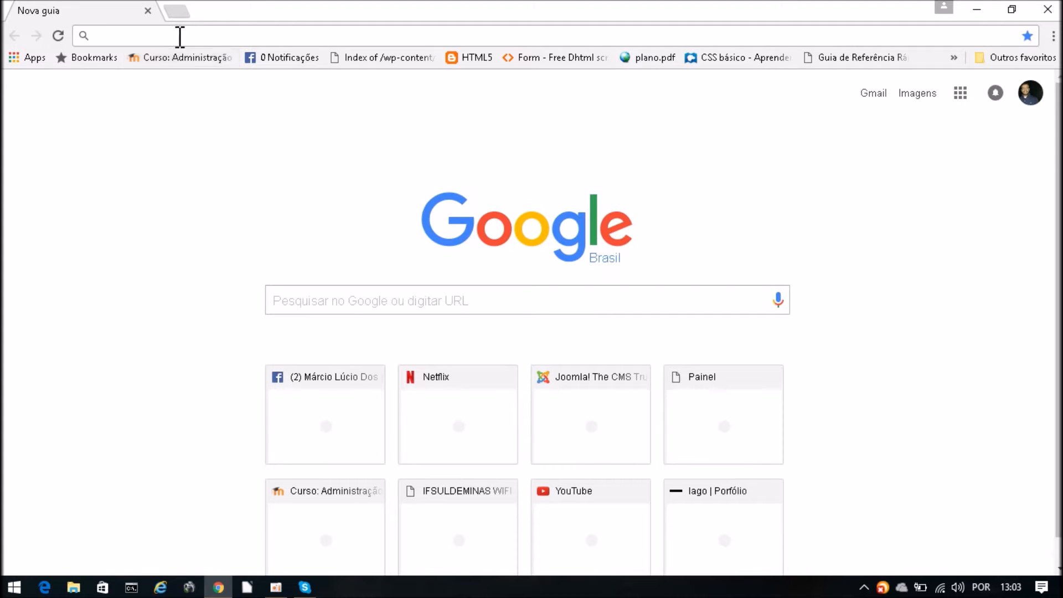
text(127)
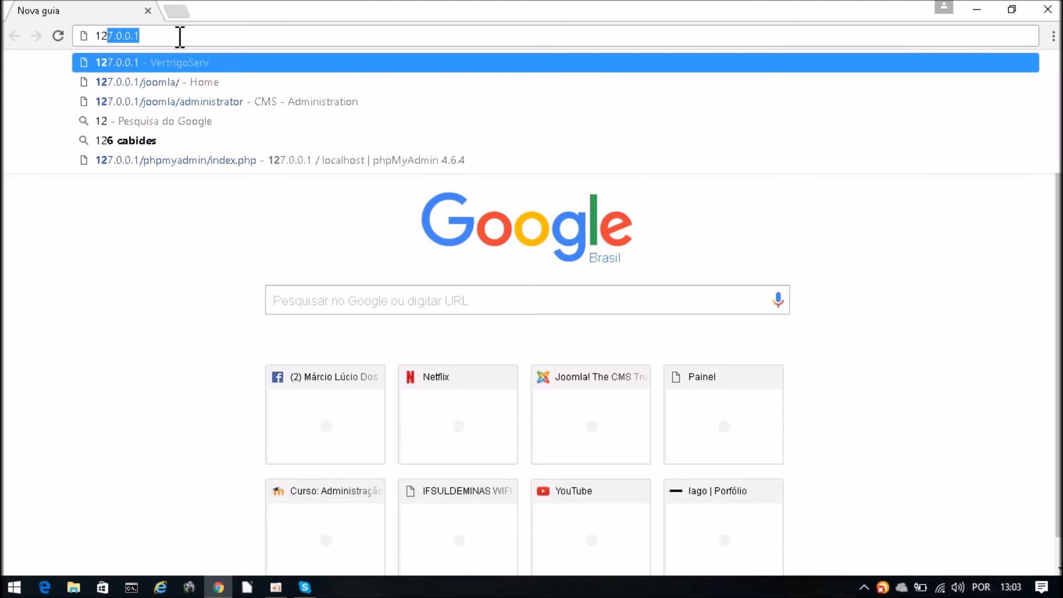
text(.0)
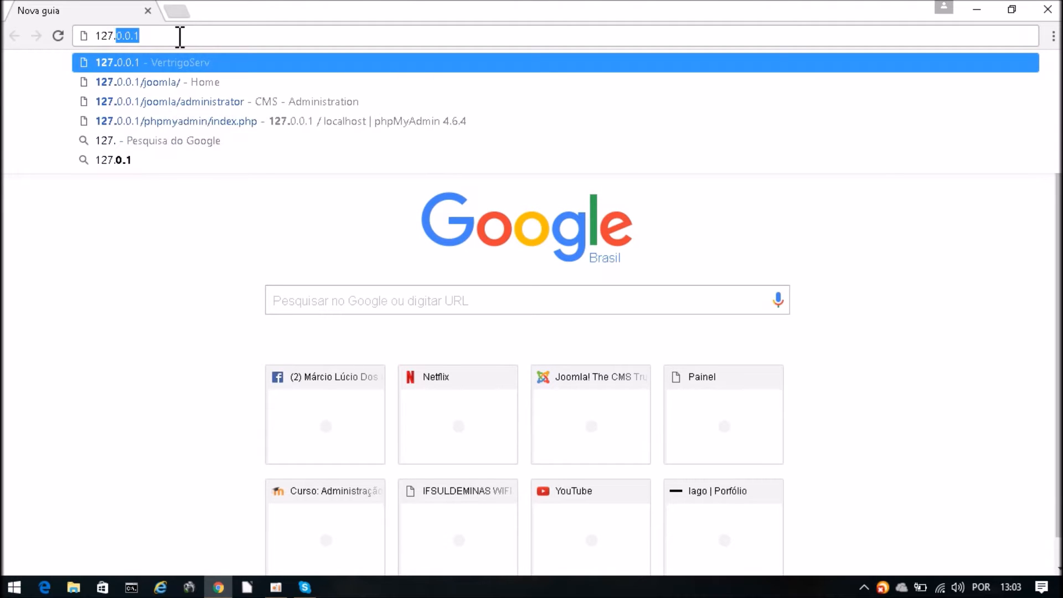
text(.0)
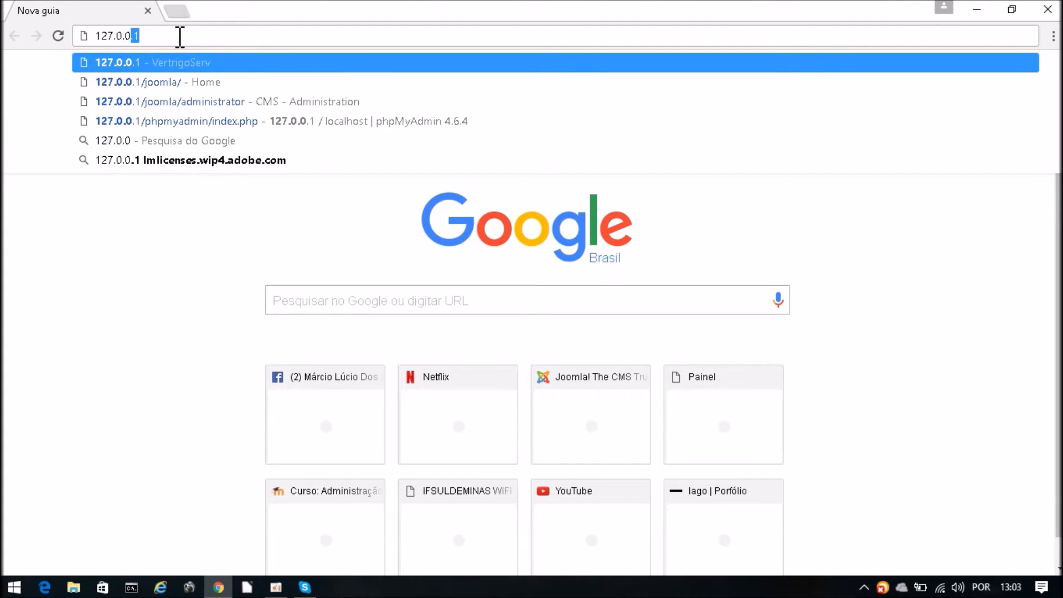
key(BackSpace)
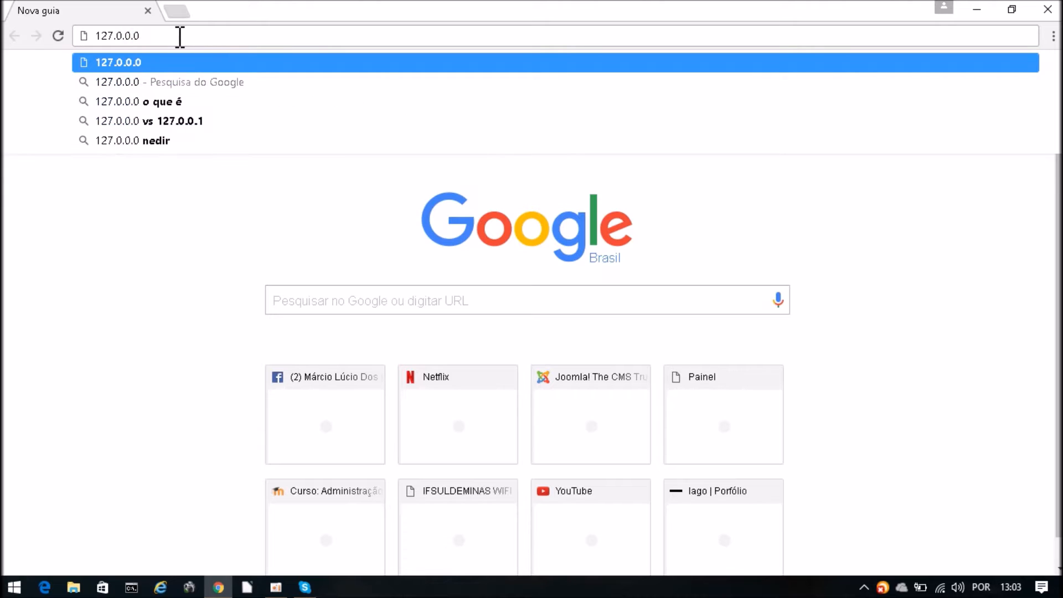
text(.)
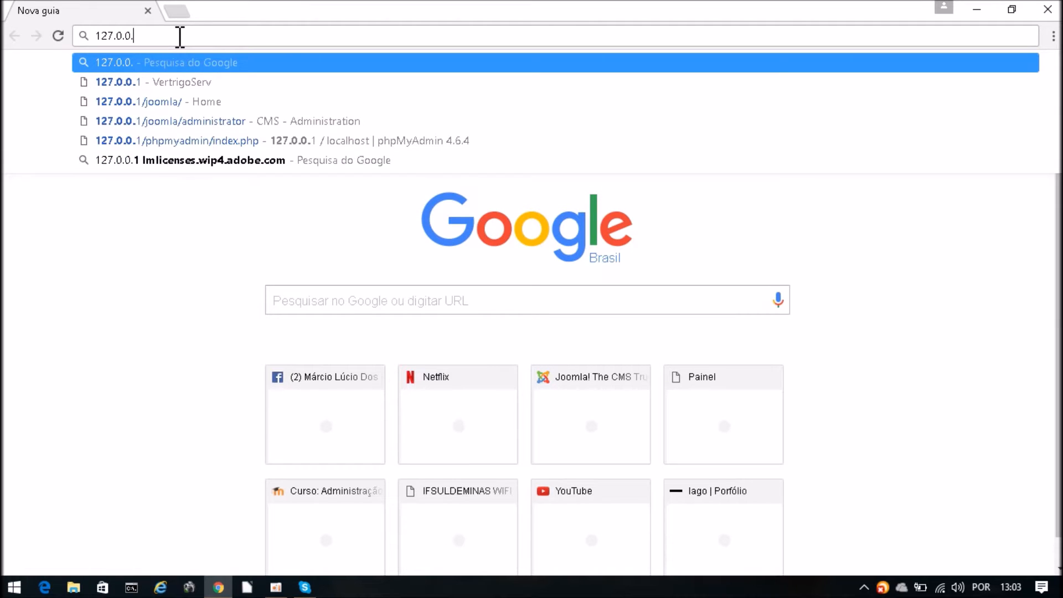
text(1/)
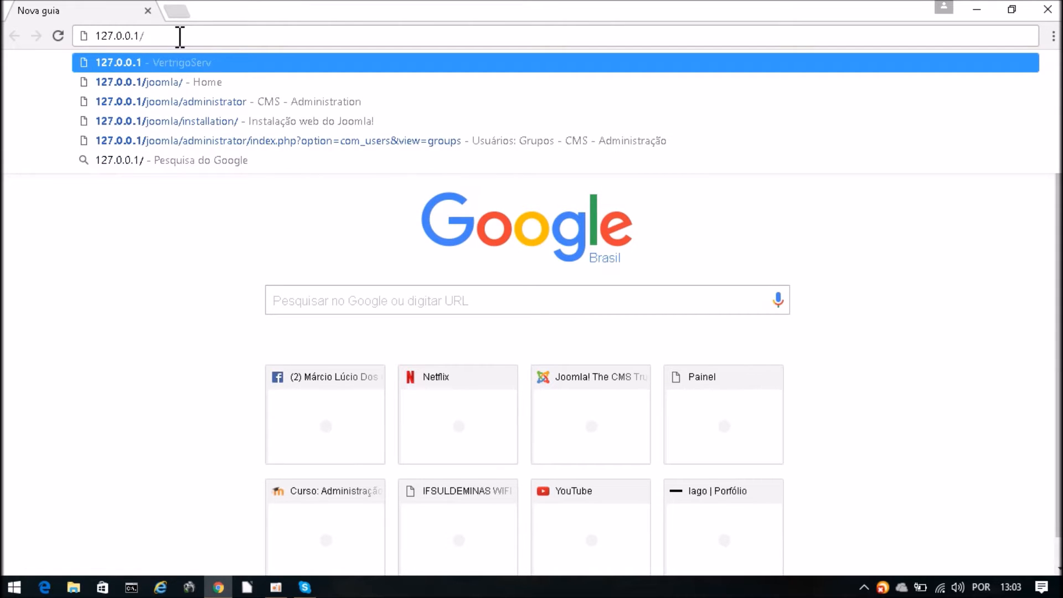
text(joo)
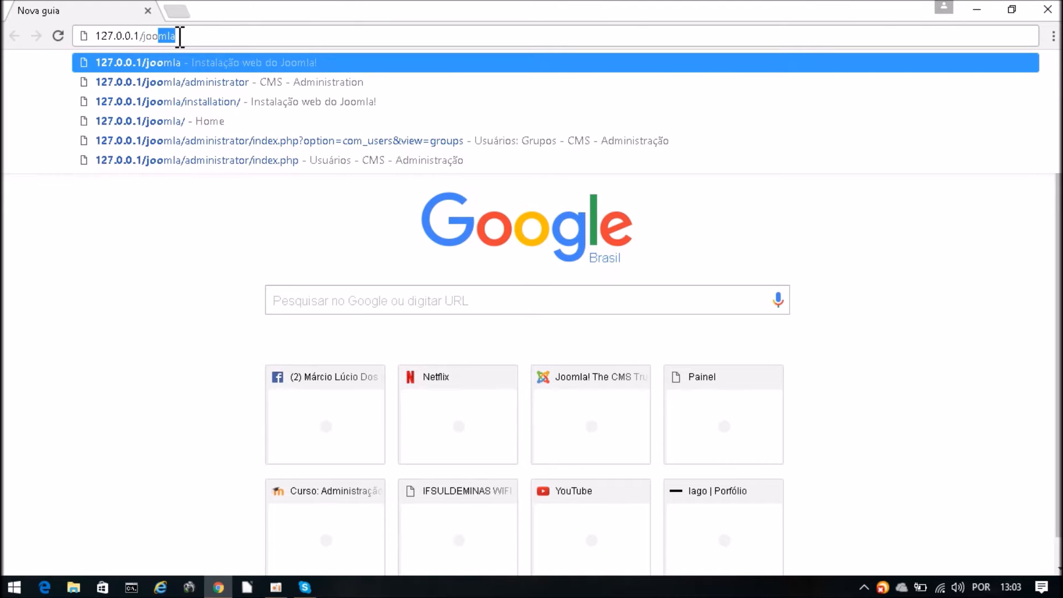
text(mla/a)
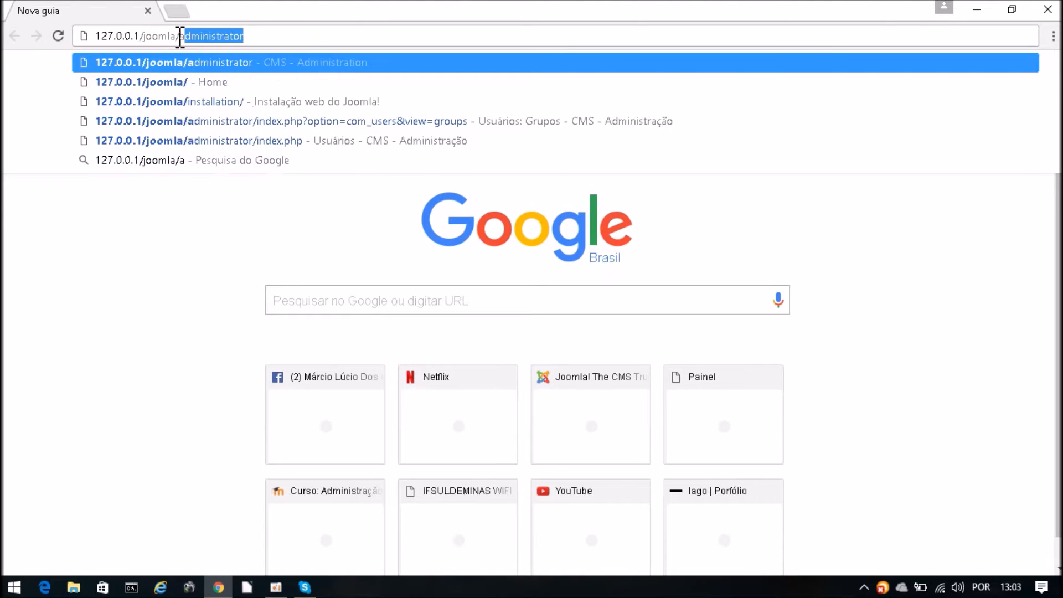
text(dmi)
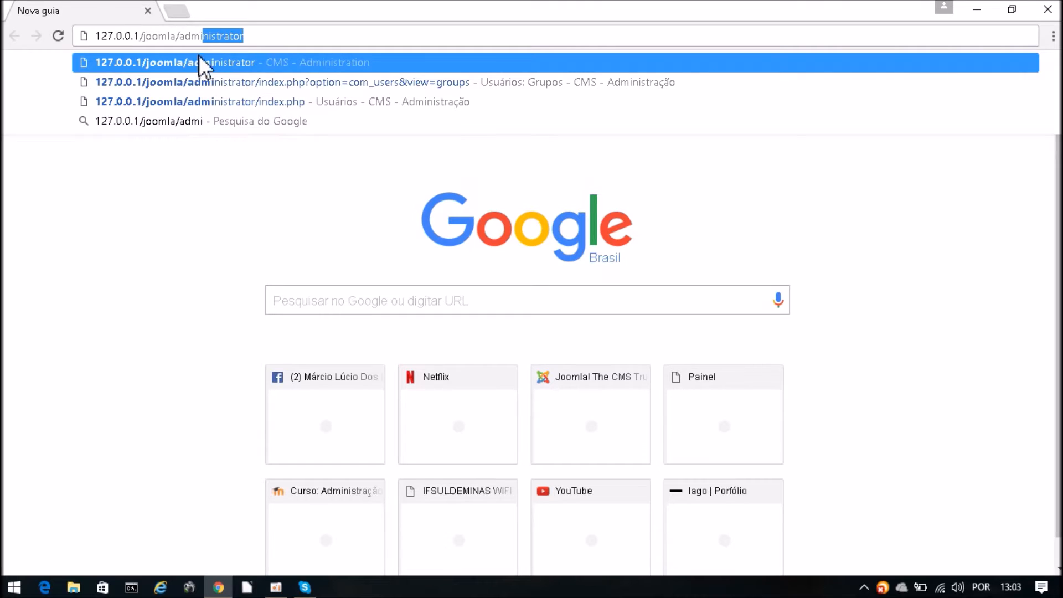
click(213, 65)
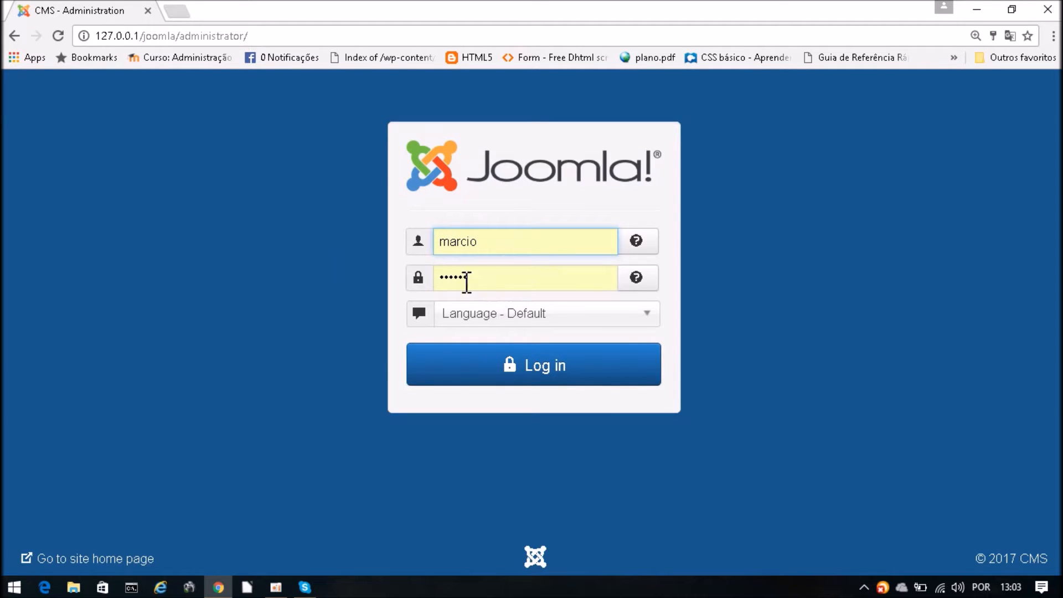
- Log in to the administrator with Português Brasileiro (pt-BR) as the language
click(508, 327)
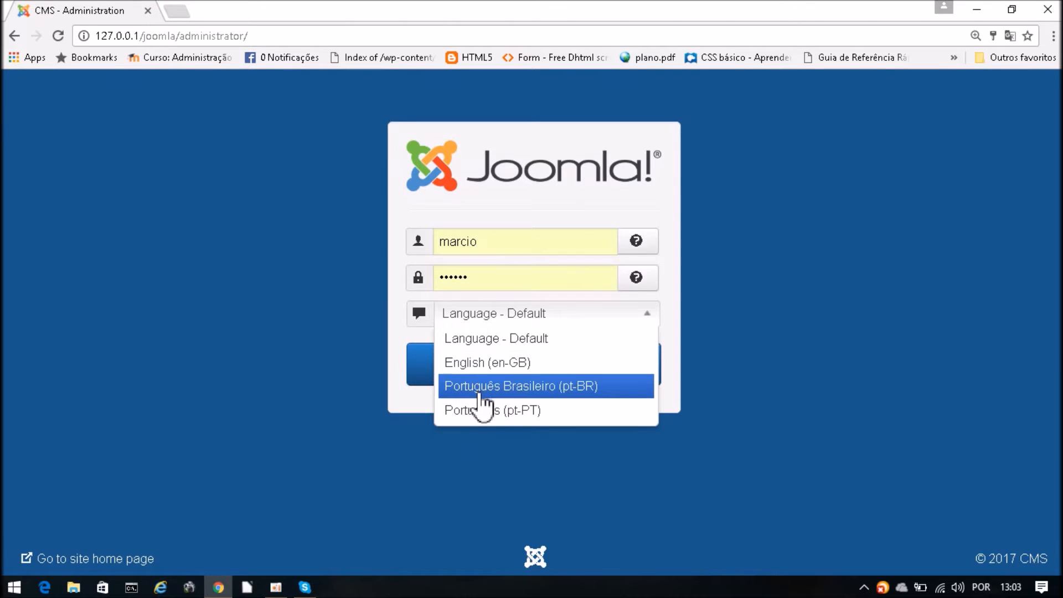
click(520, 395)
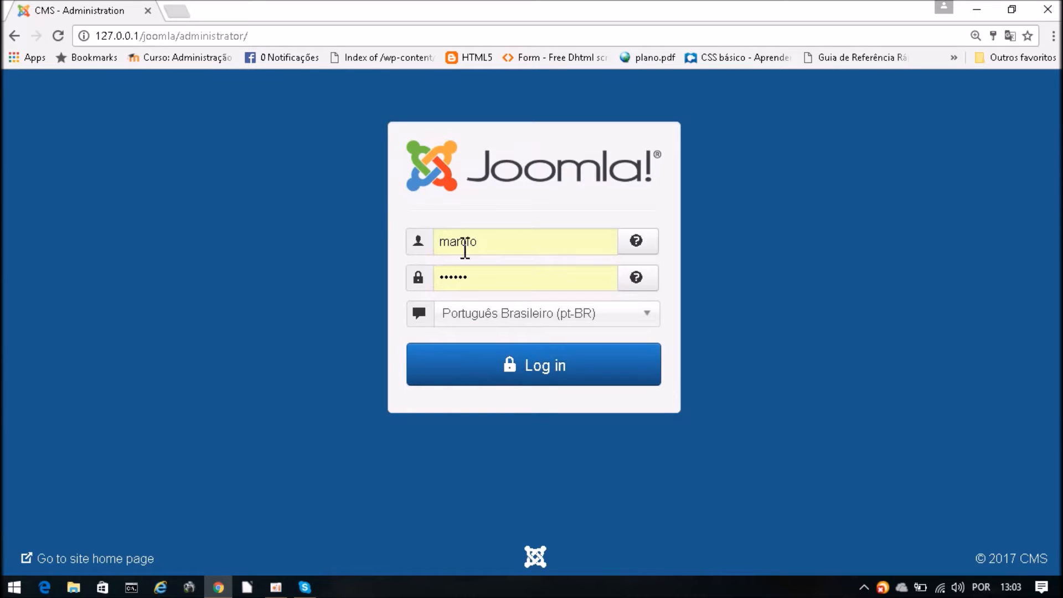
click(528, 367)
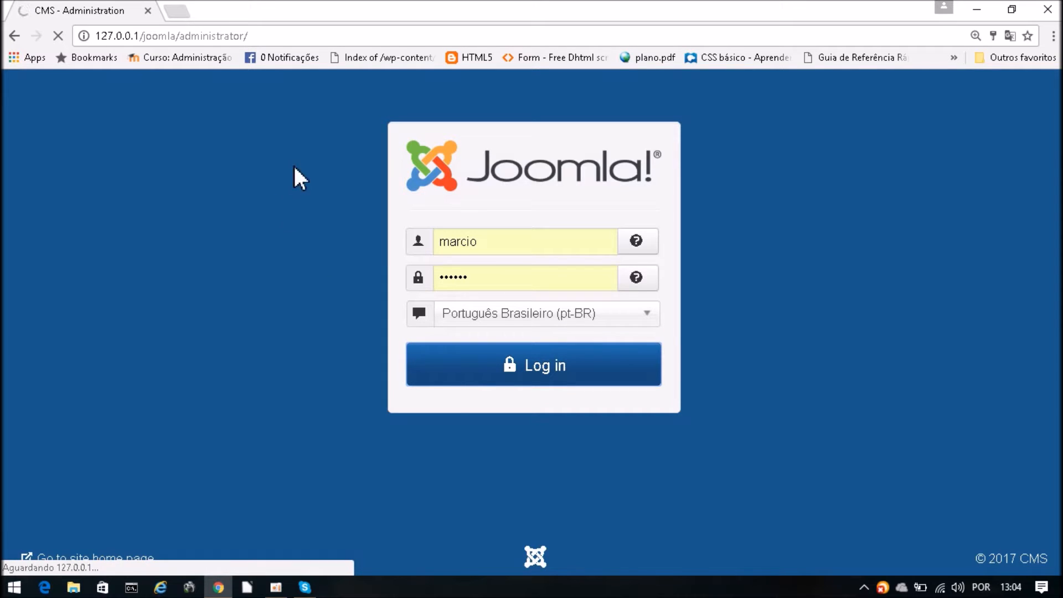
- Select the joomla folder portion of the administrator address in the address bar
drag(273, 38, 147, 36)
click(145, 39)
click(182, 36)
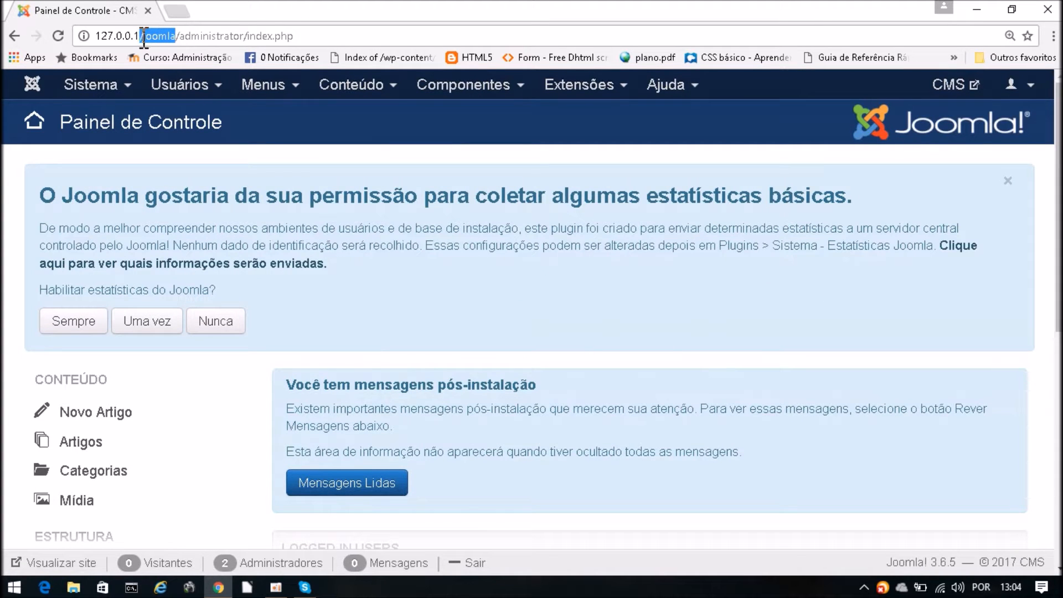
click(246, 36)
drag(247, 36, 179, 38)
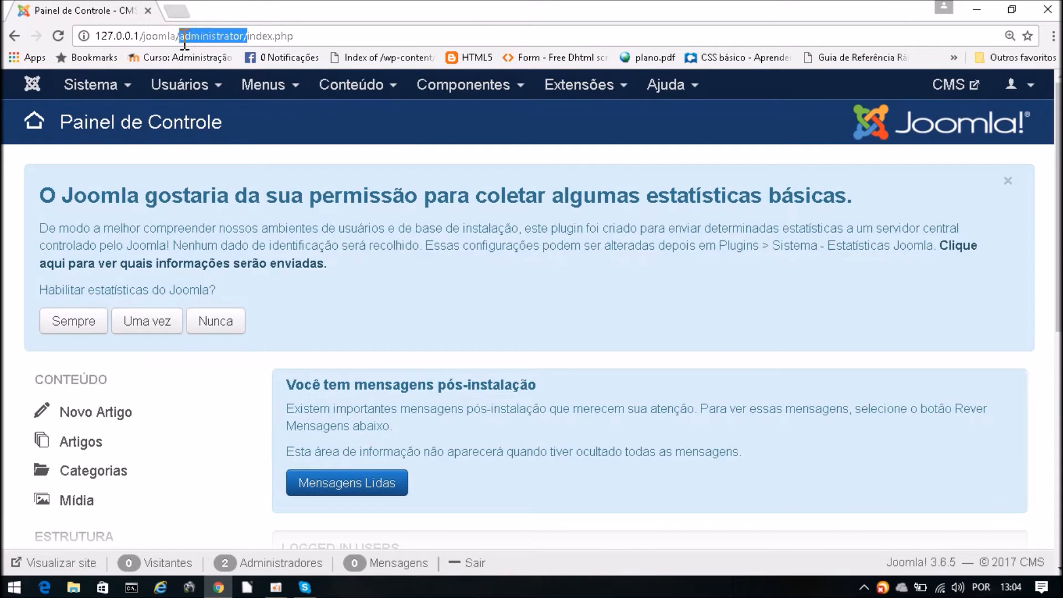
click(257, 36)
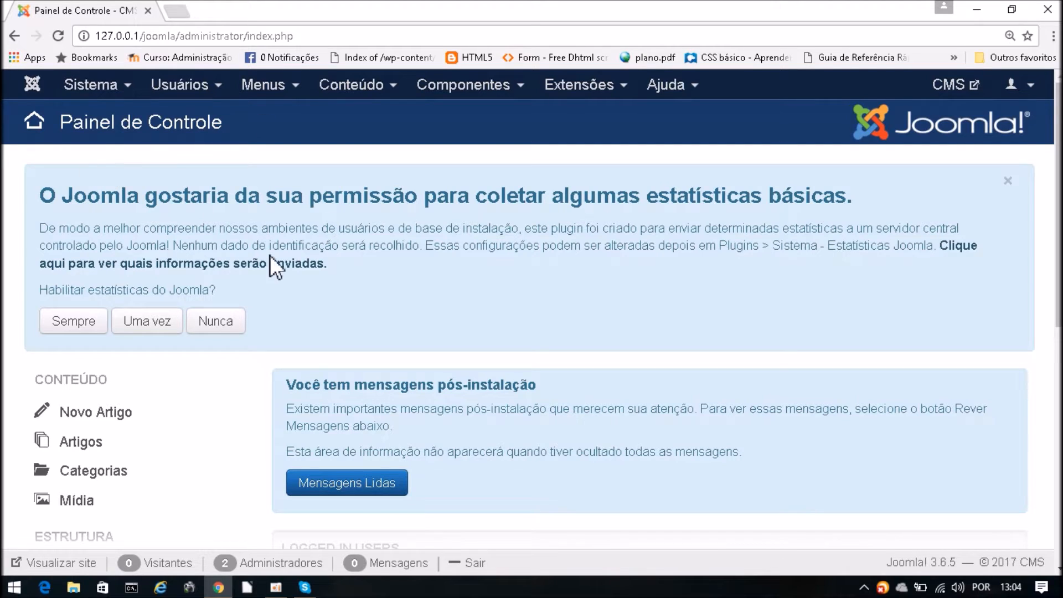
click(120, 89)
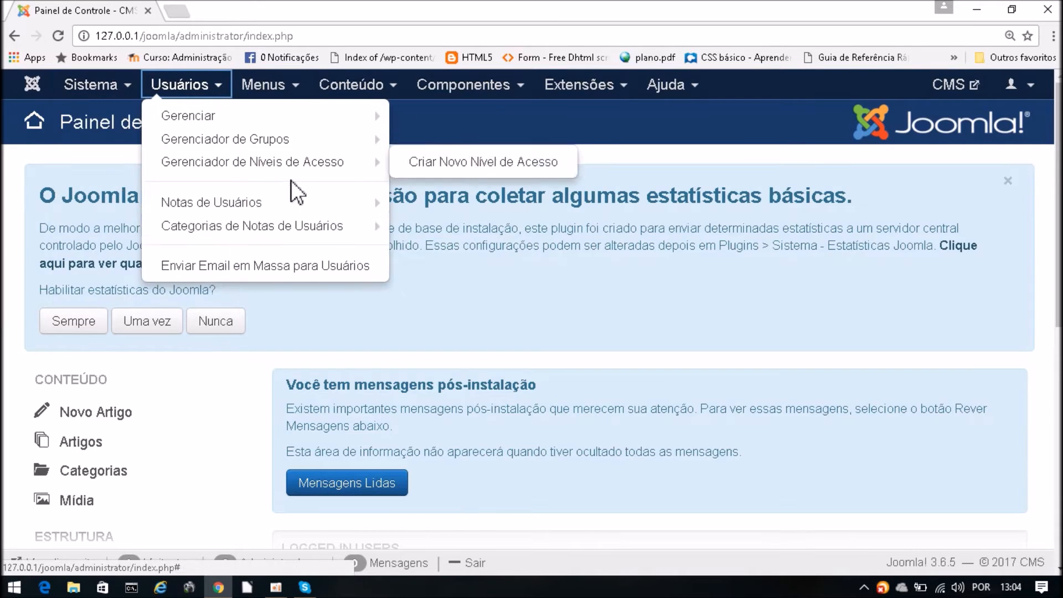
click(563, 345)
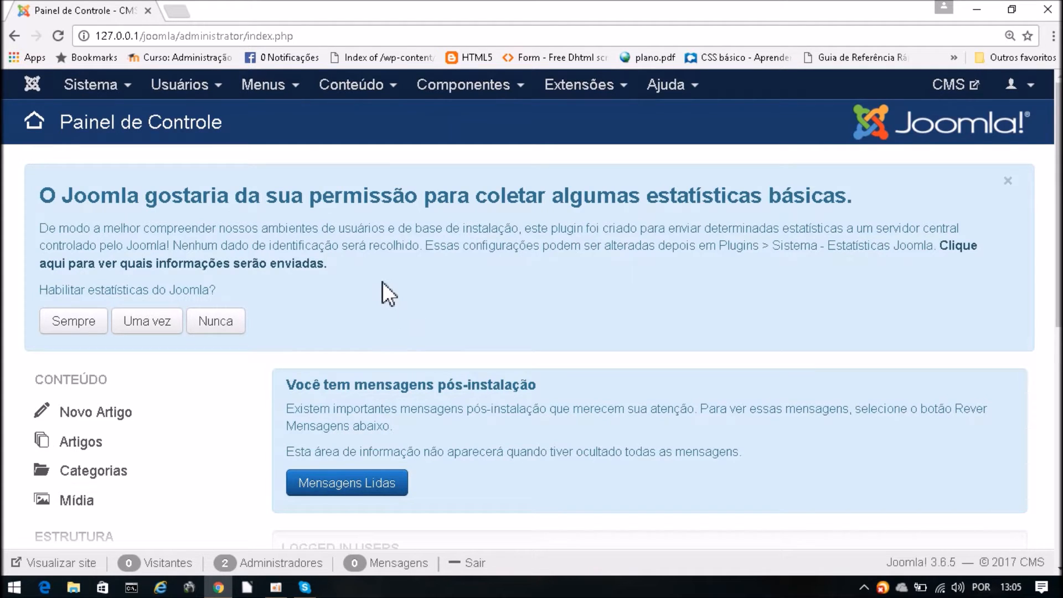
- Go to the Usuários: Grupos manager and scroll the group list
click(180, 89)
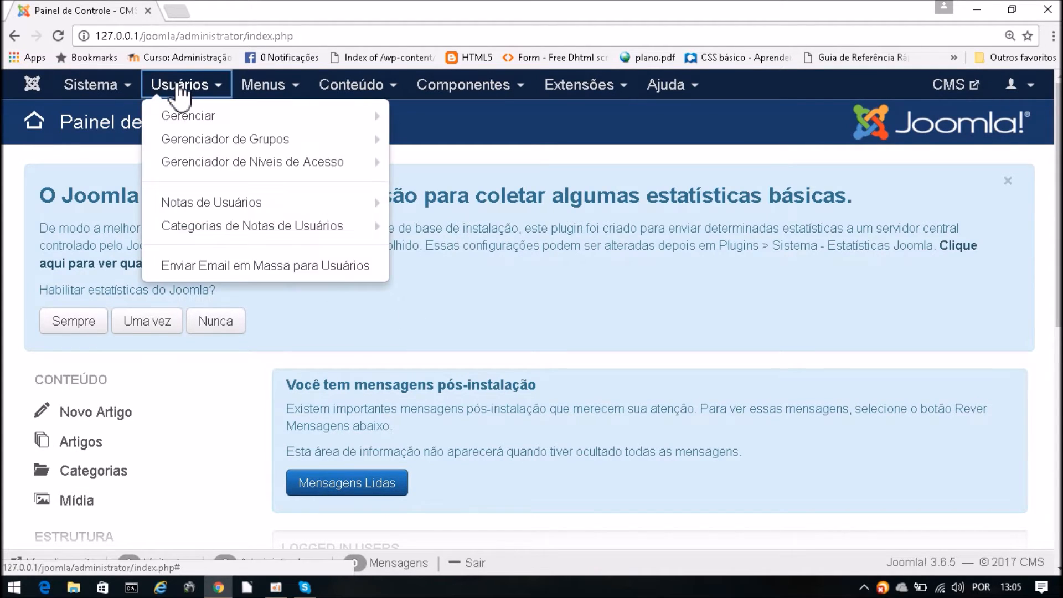
mouse_move(209, 139)
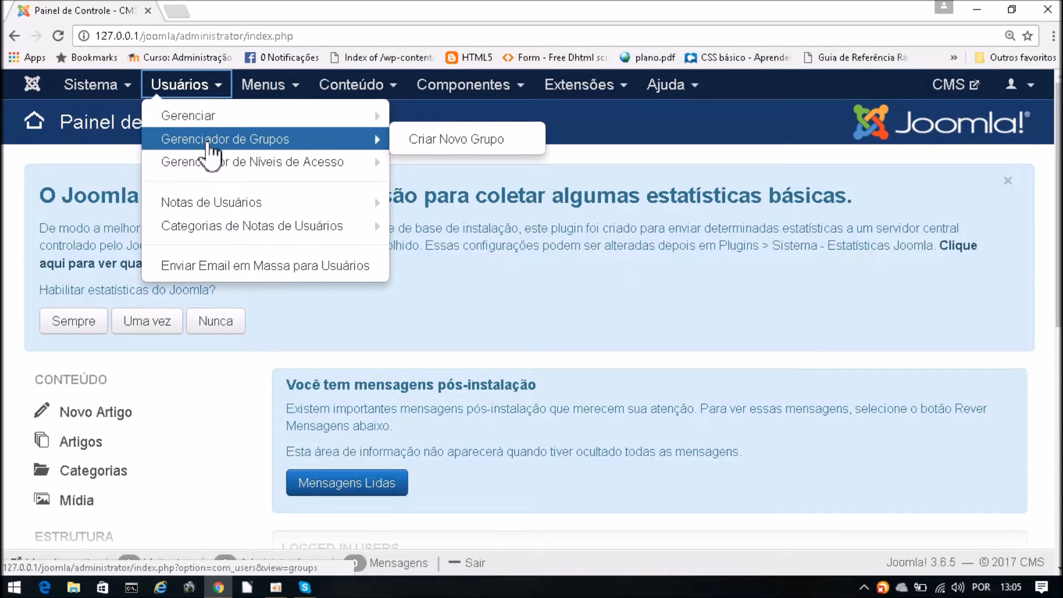
click(207, 142)
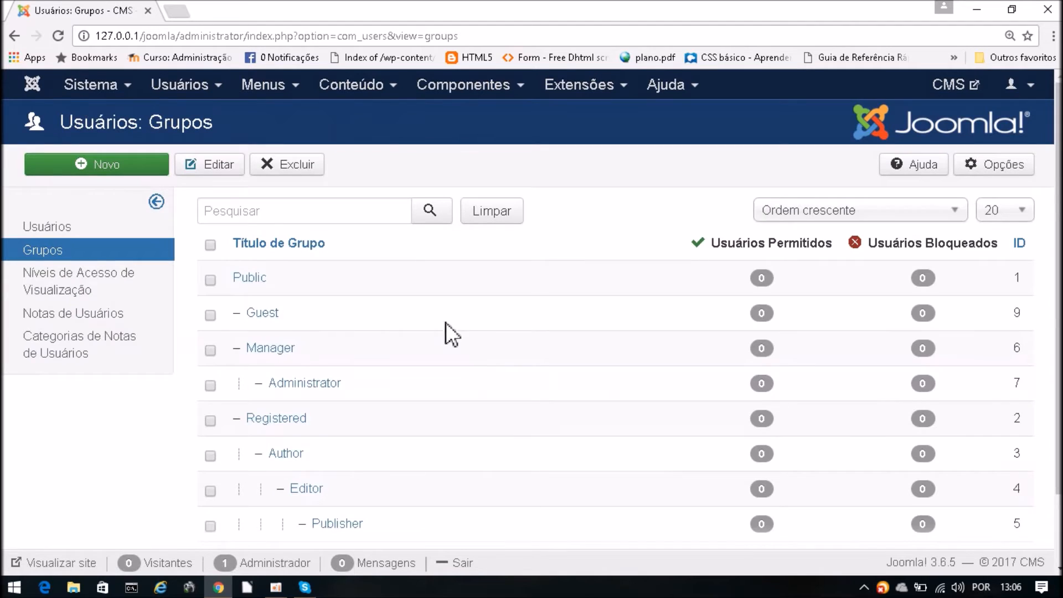
scroll(507, 266, down, 2)
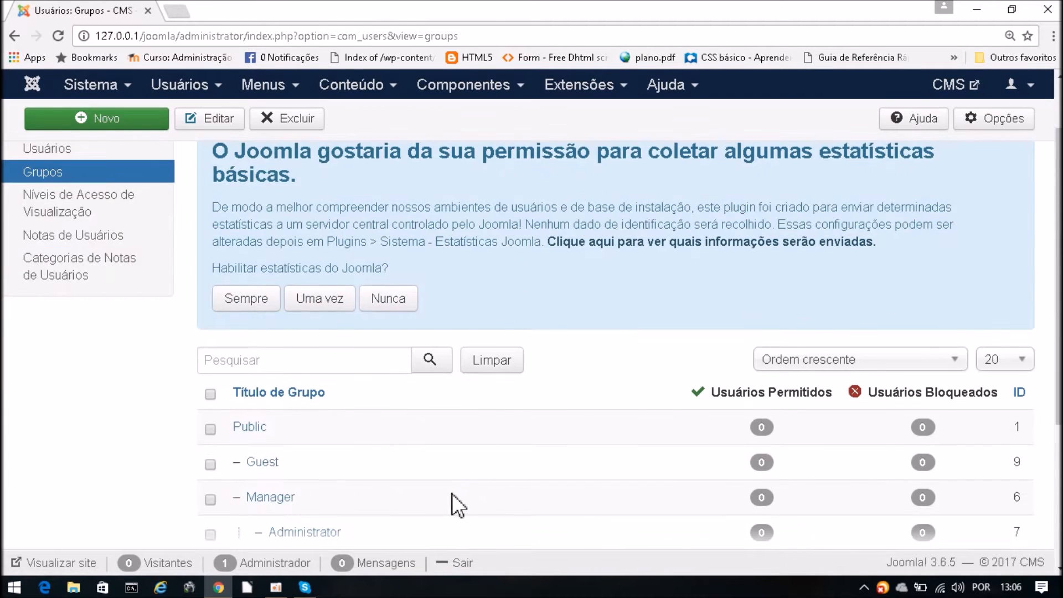
scroll(454, 493, down, 4)
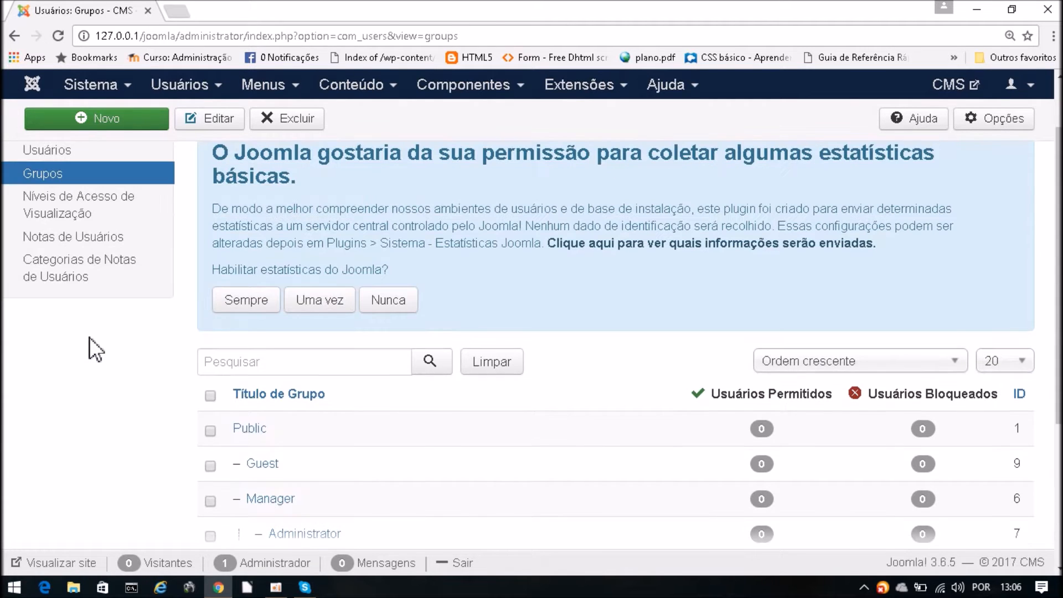
- Open the Author group's Editar grupo form
click(178, 103)
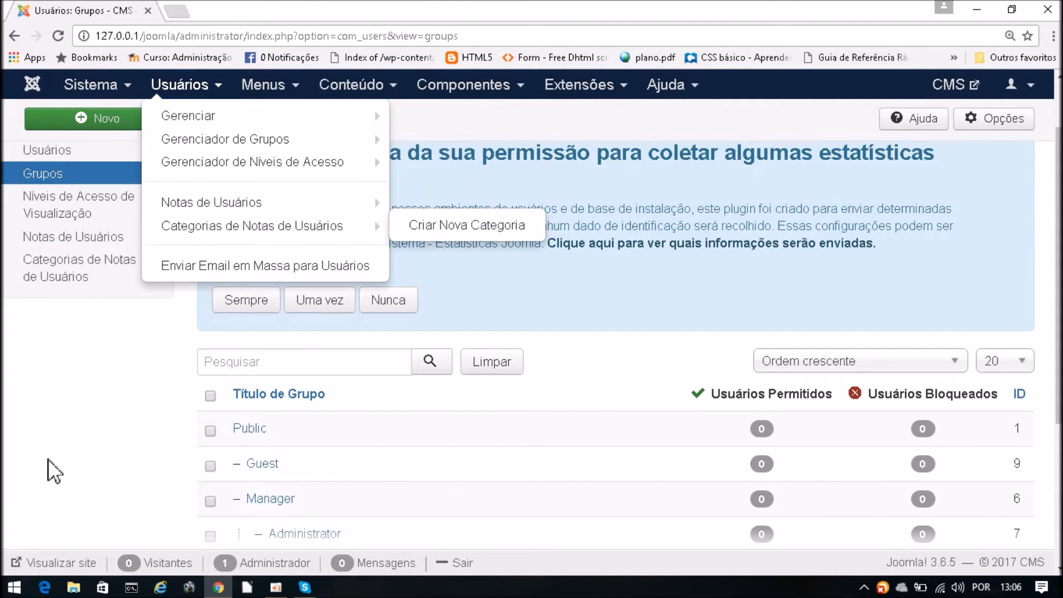
click(29, 443)
scroll(41, 431, down, 4)
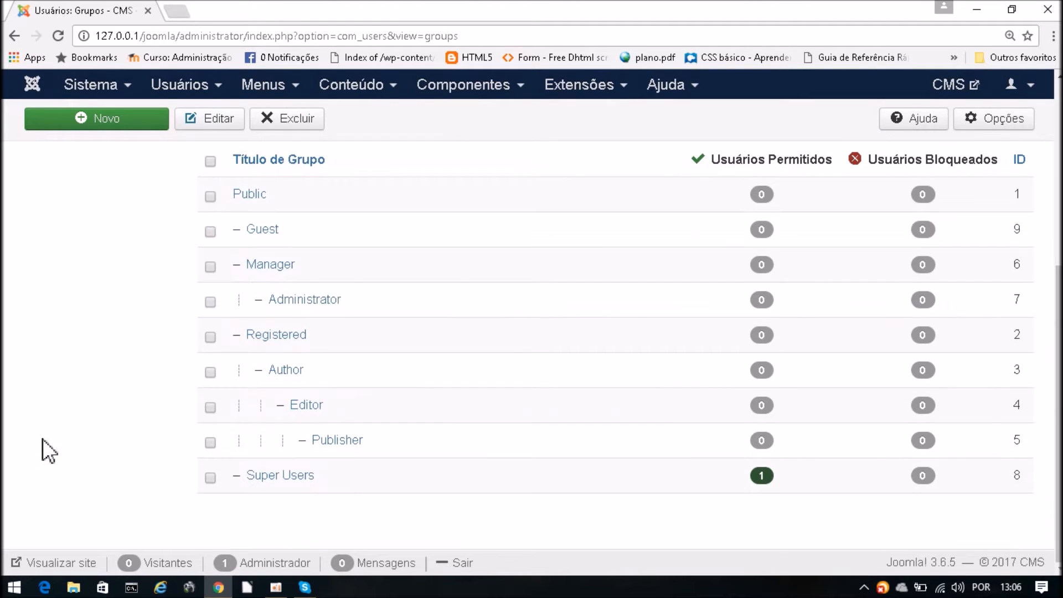
click(286, 370)
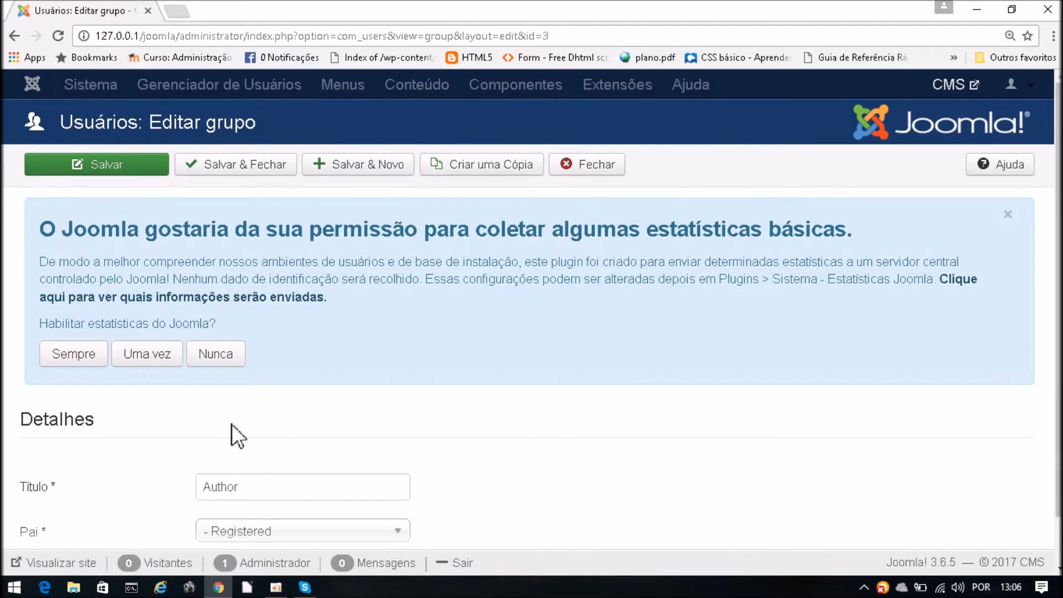
- Retitle the Author group 'Redator' and save and close it
drag(275, 485, 195, 487)
text(Redator)
scroll(484, 391, down, 1)
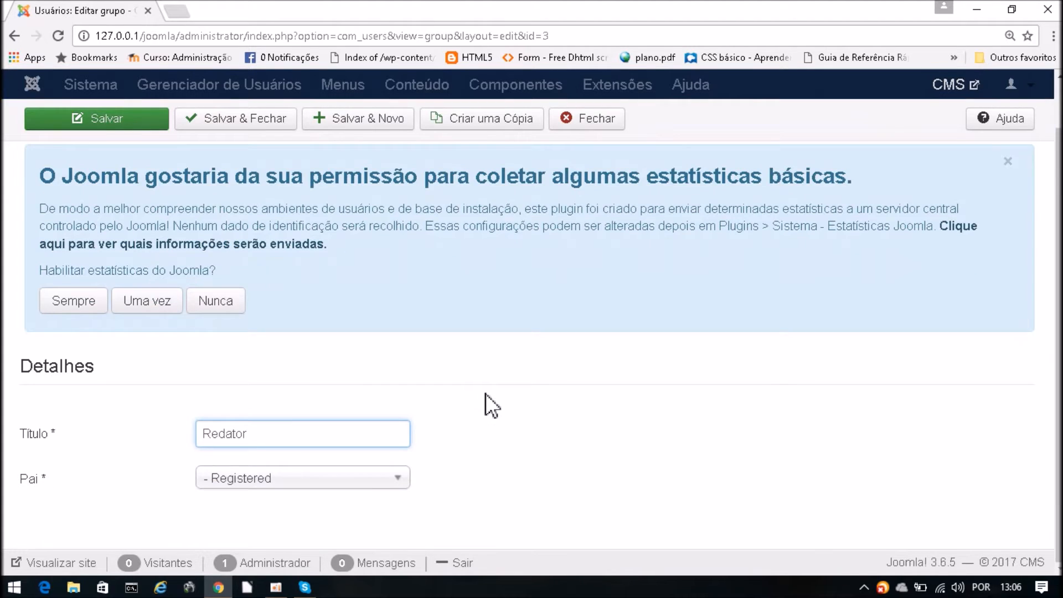
scroll(335, 366, up, 1)
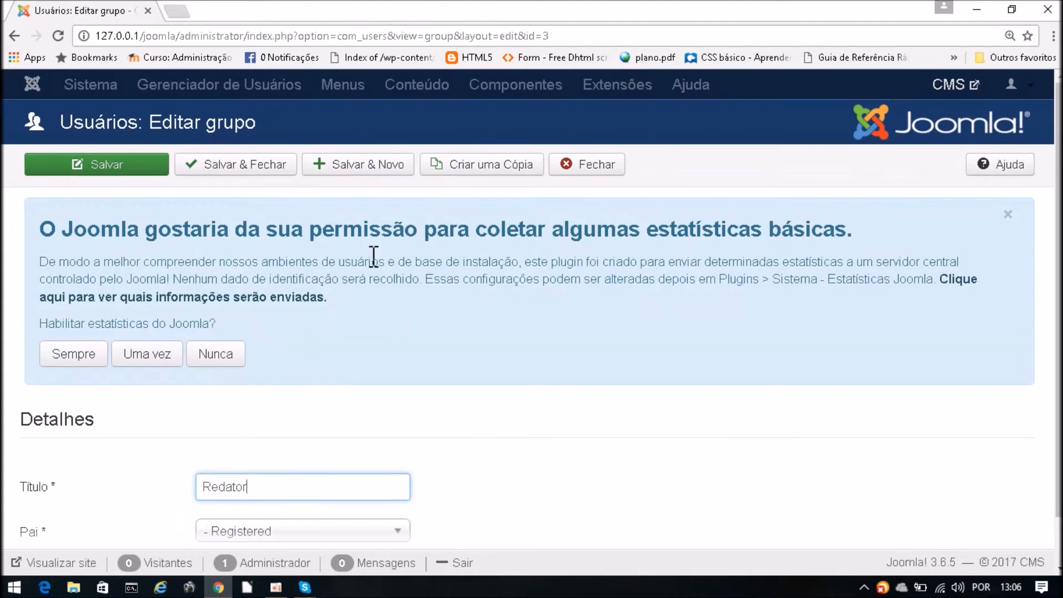
click(240, 175)
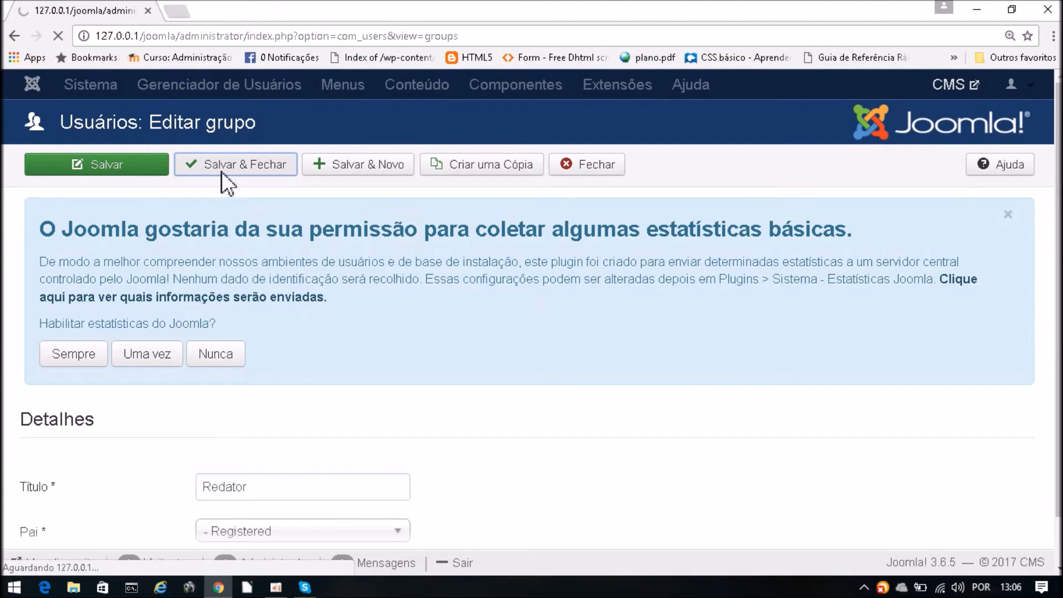
- Open the Editor group and save and close it unchanged
scroll(516, 434, down, 7)
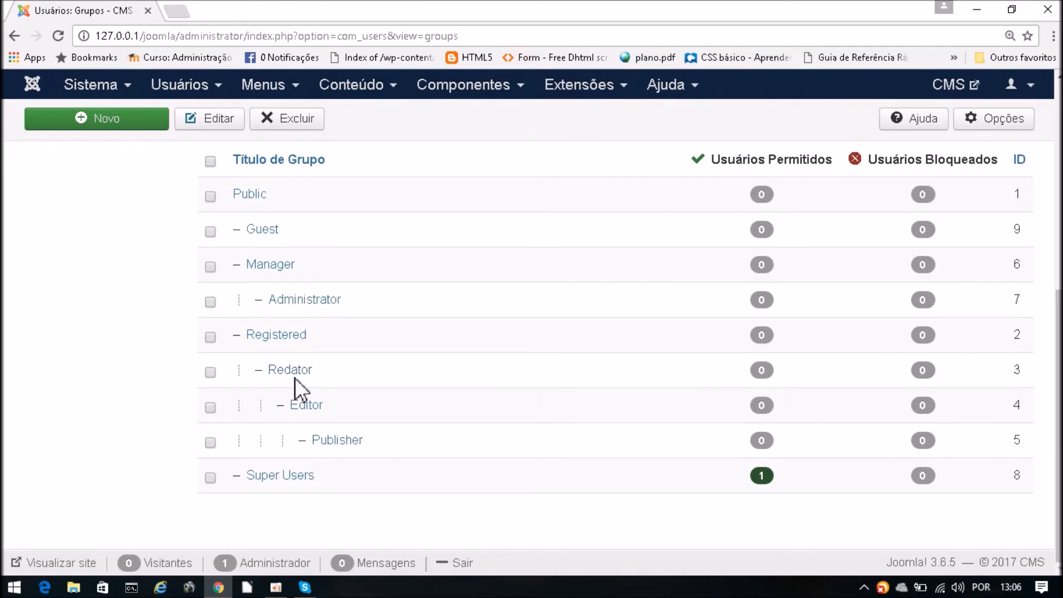
click(312, 409)
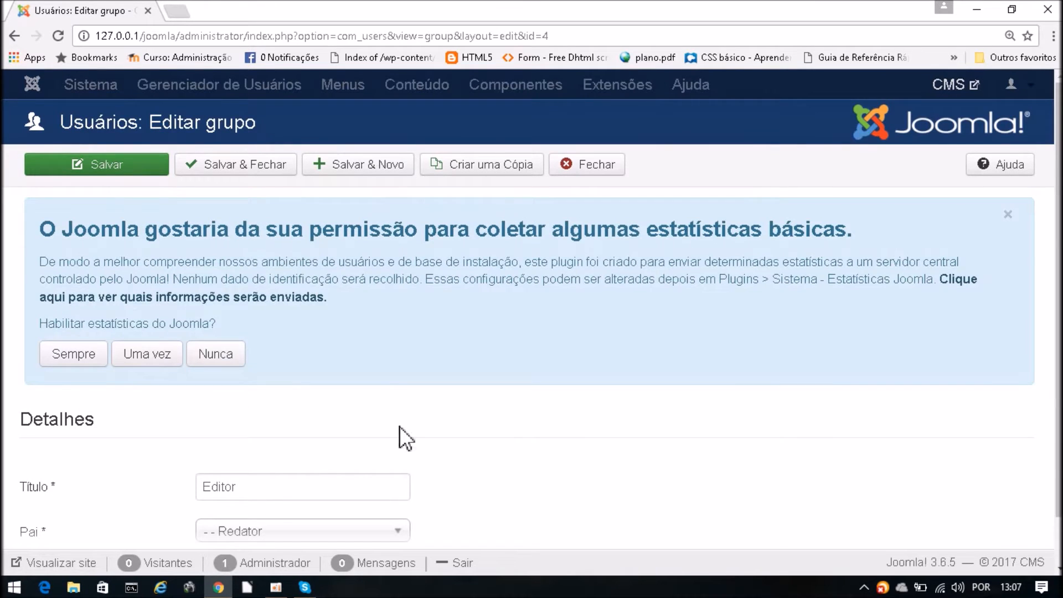
scroll(398, 432, down, 1)
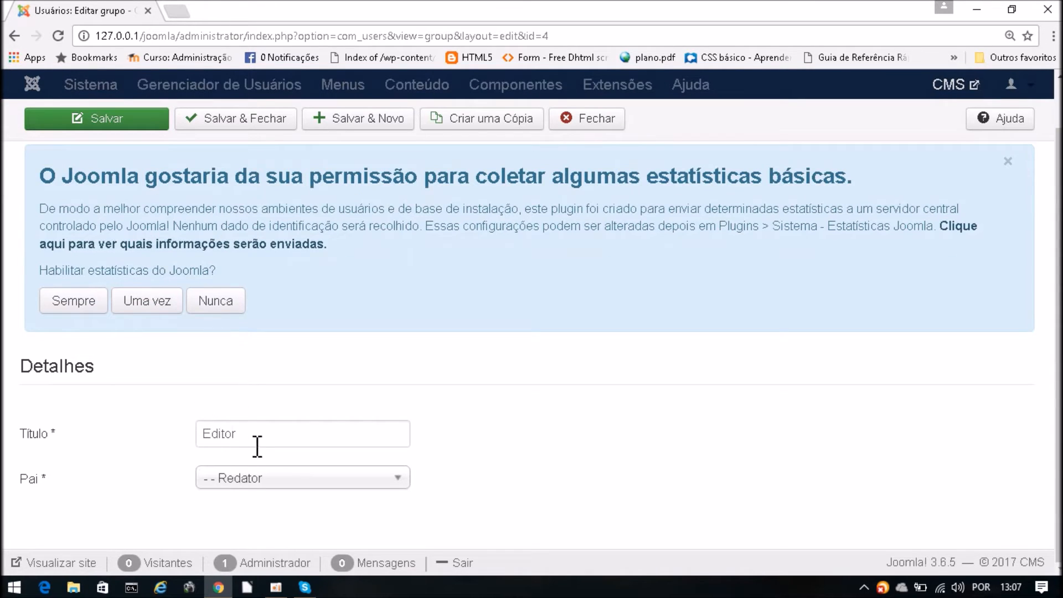
click(225, 121)
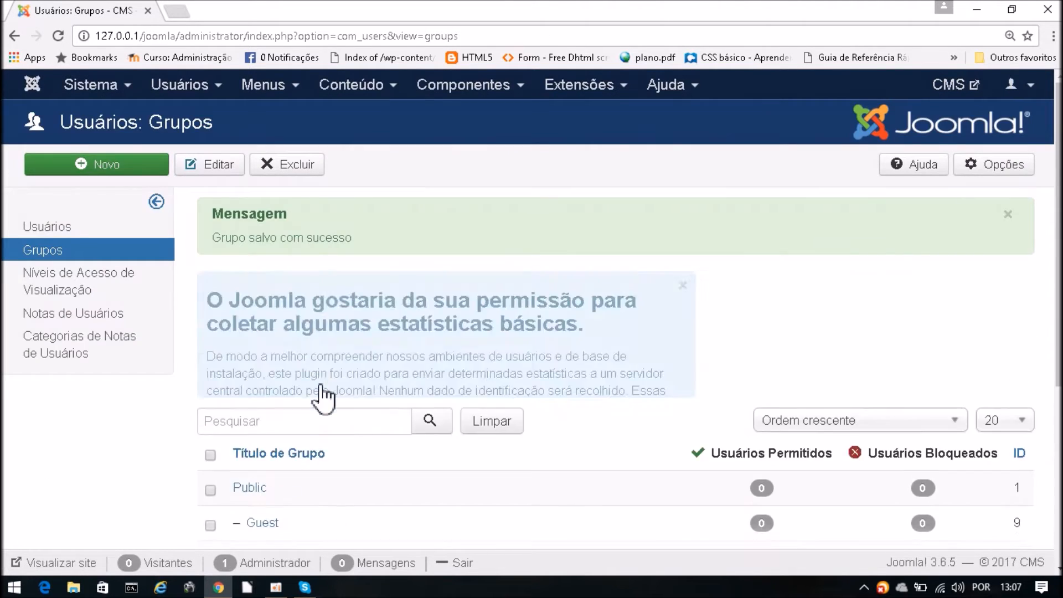
scroll(320, 379, down, 5)
- Change the Publisher group's Título to 'Gerencia' and save and close
click(339, 447)
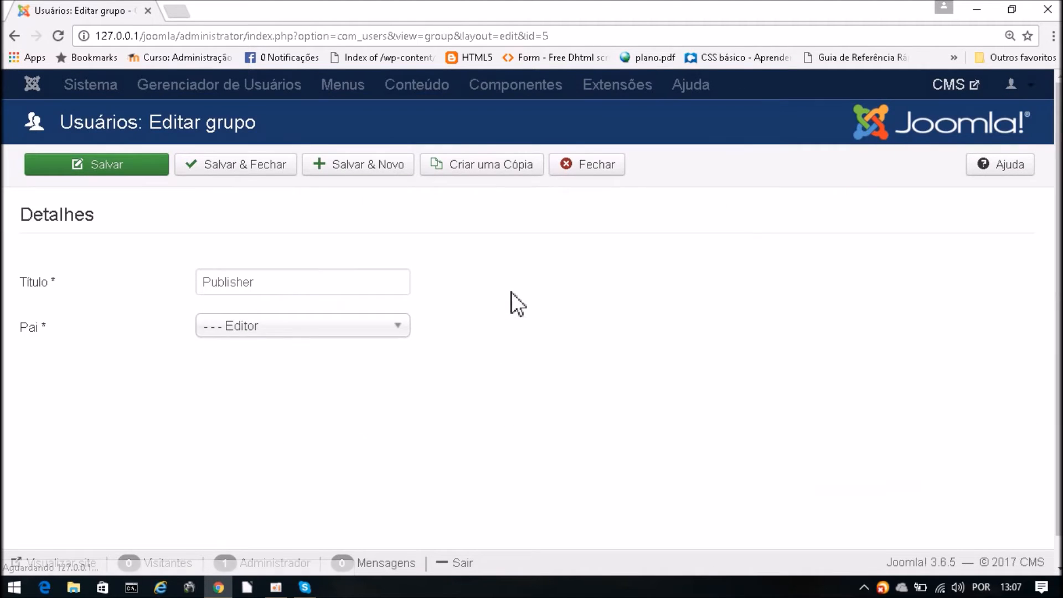
scroll(424, 370, down, 1)
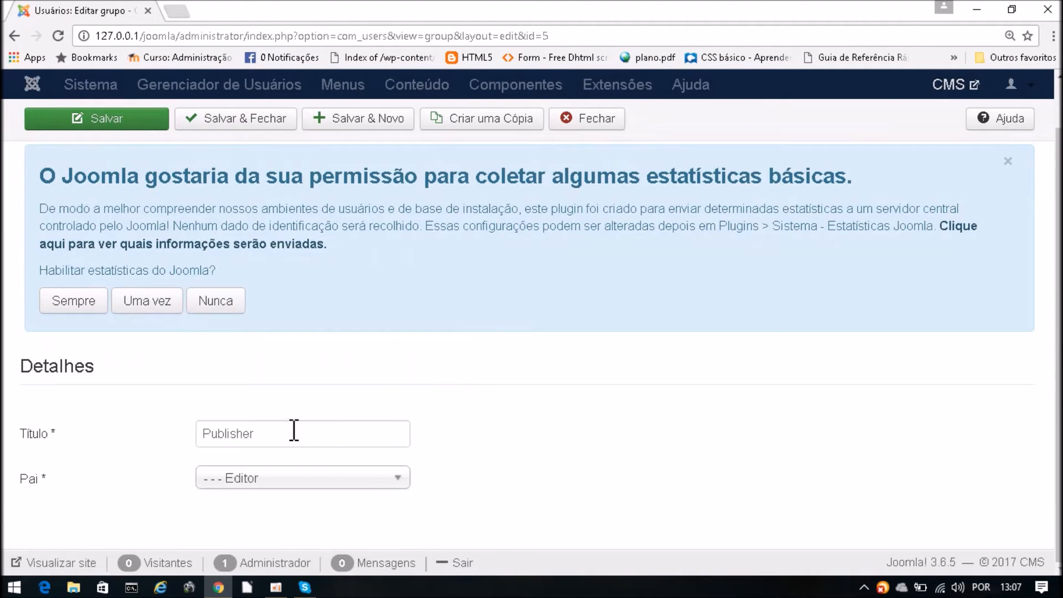
drag(295, 430, 207, 432)
text(Ger)
key(BackSpace)
text(ere)
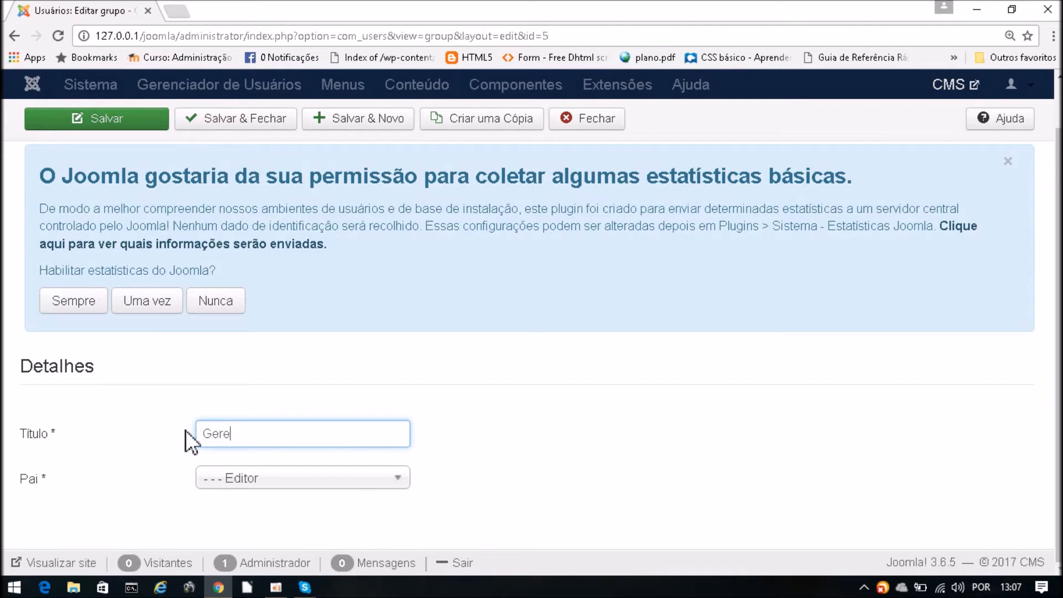
text(ncia)
middle_click(470, 438)
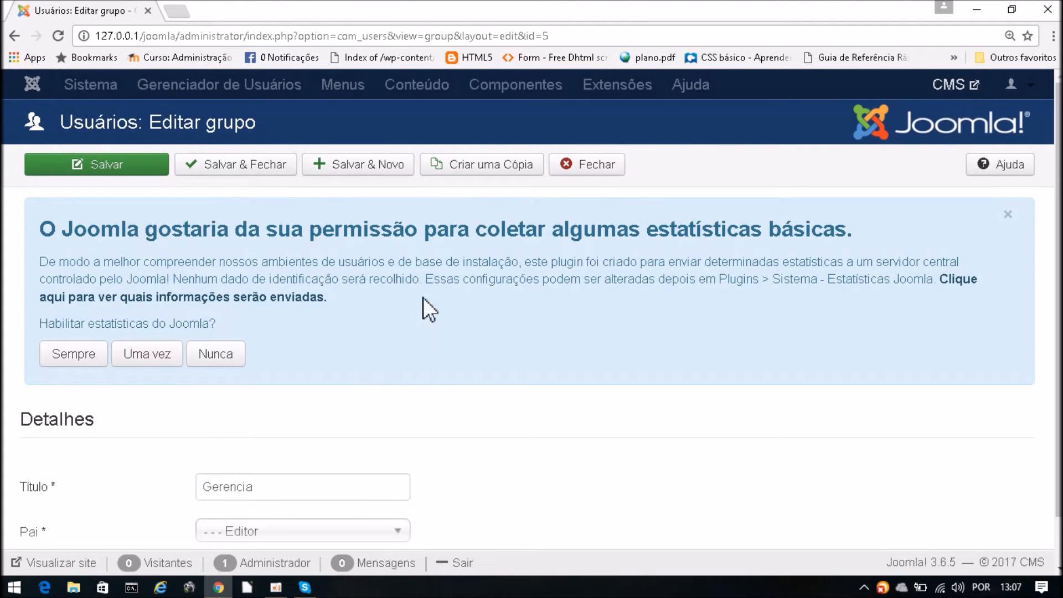
click(239, 166)
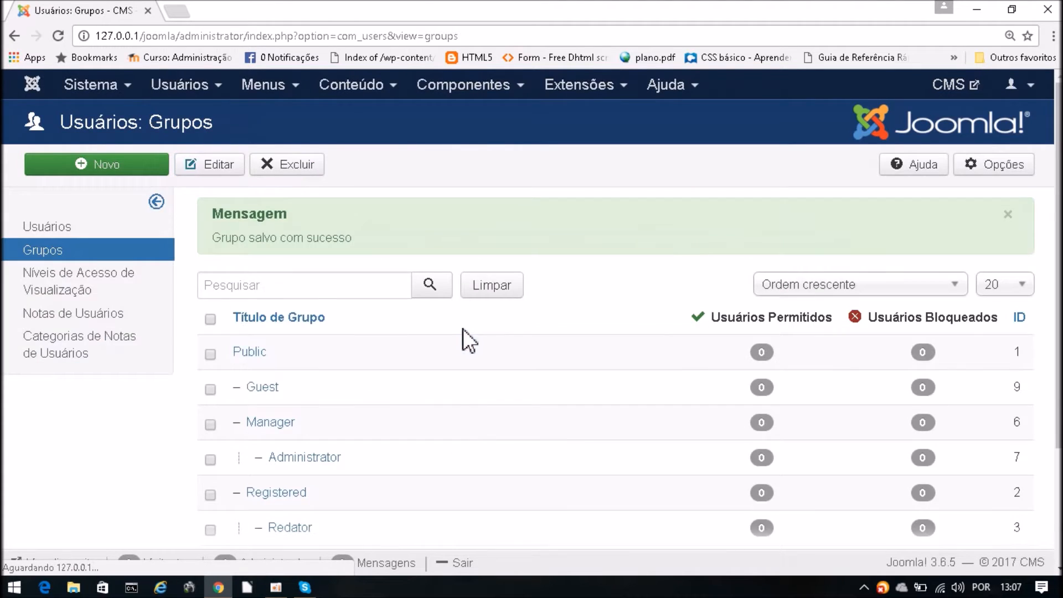
scroll(582, 443, down, 3)
scroll(578, 446, down, 3)
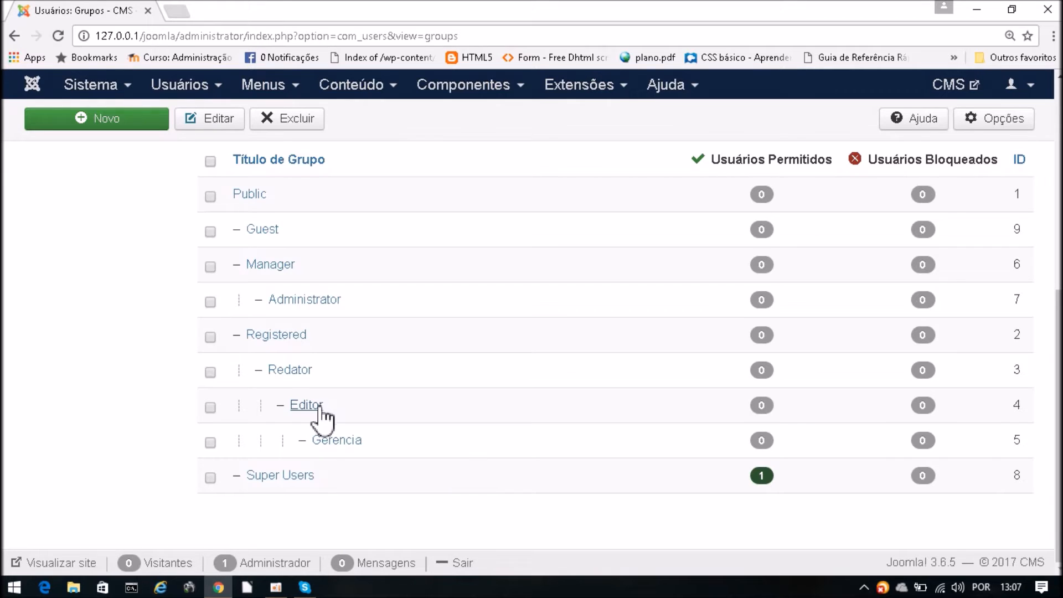
scroll(517, 460, up, 3)
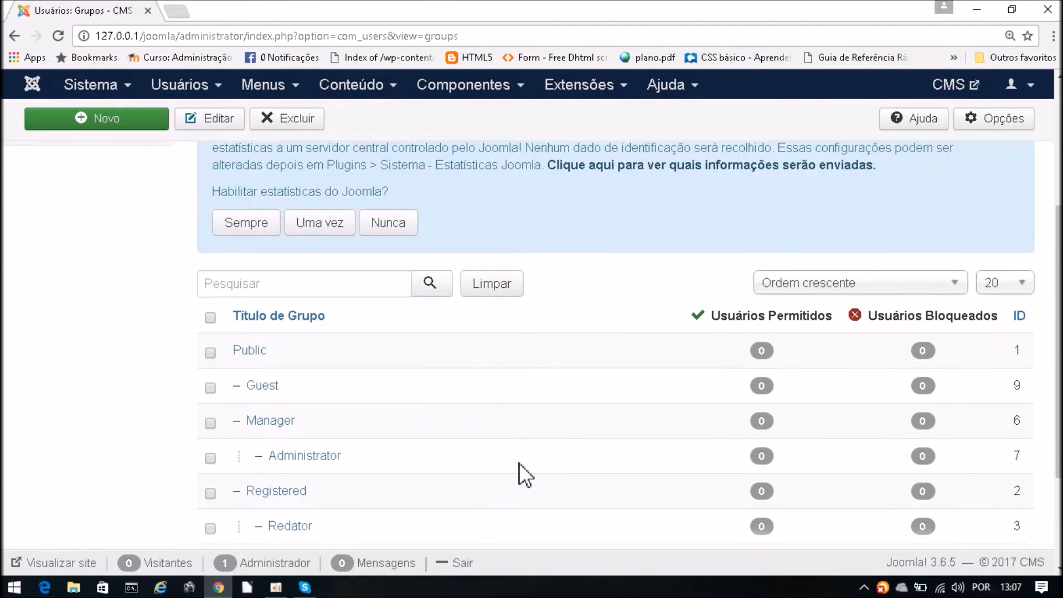
scroll(522, 463, up, 3)
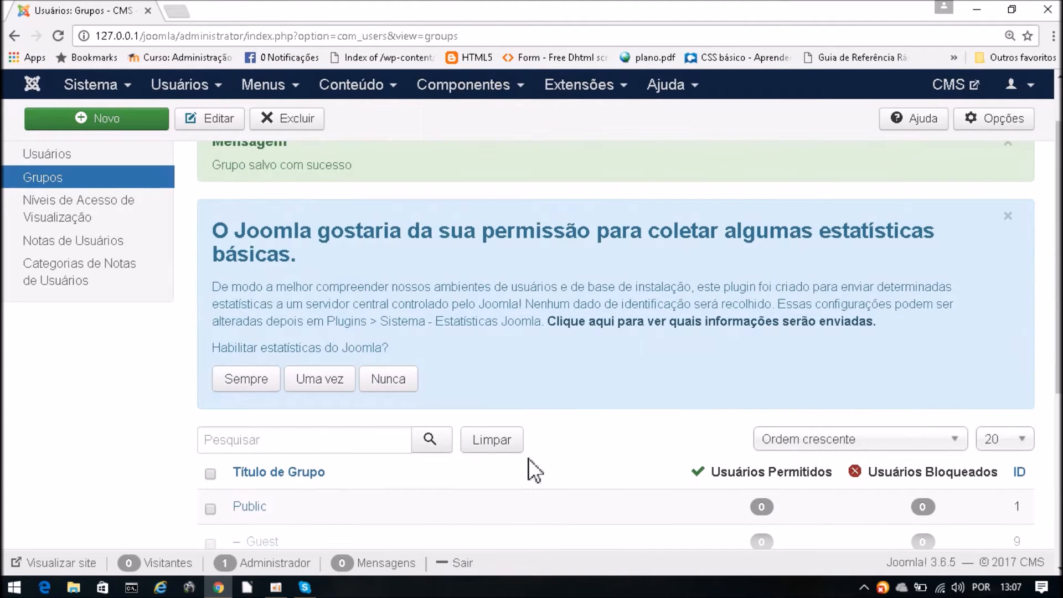
scroll(748, 211, up, 2)
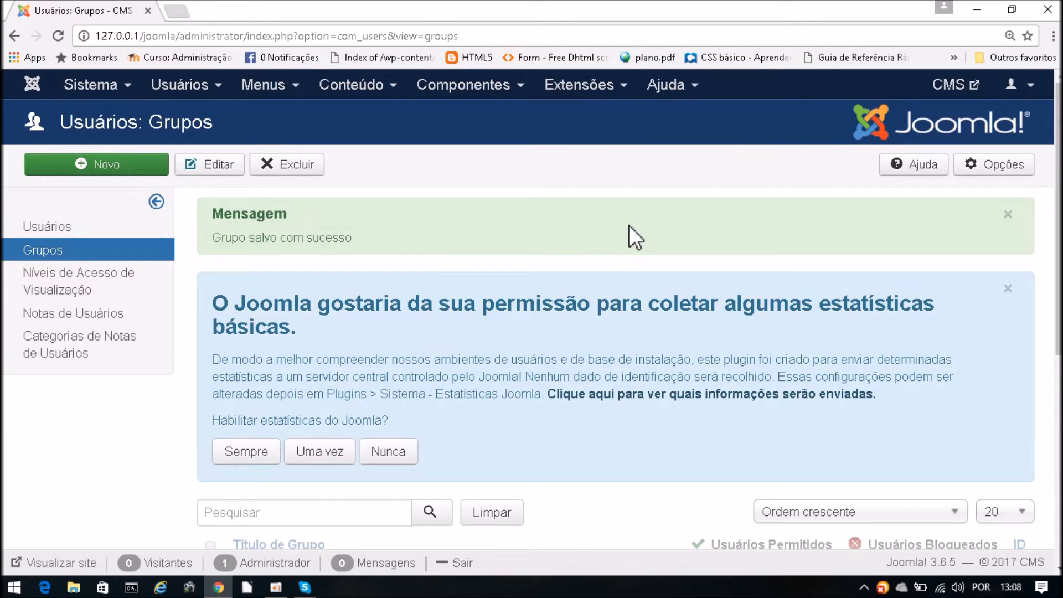
drag(276, 215, 199, 216)
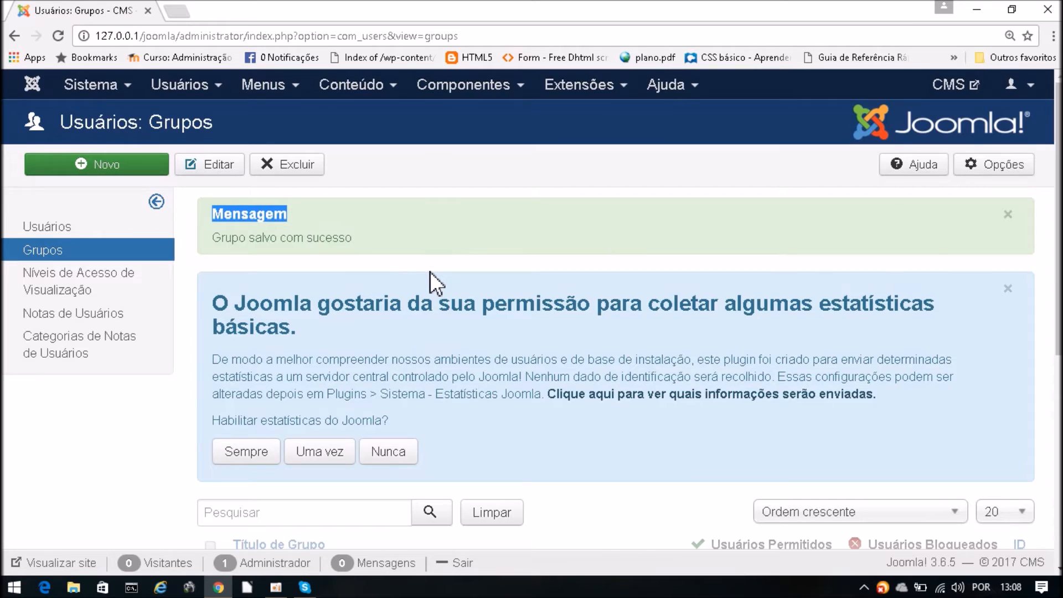
drag(375, 235, 208, 206)
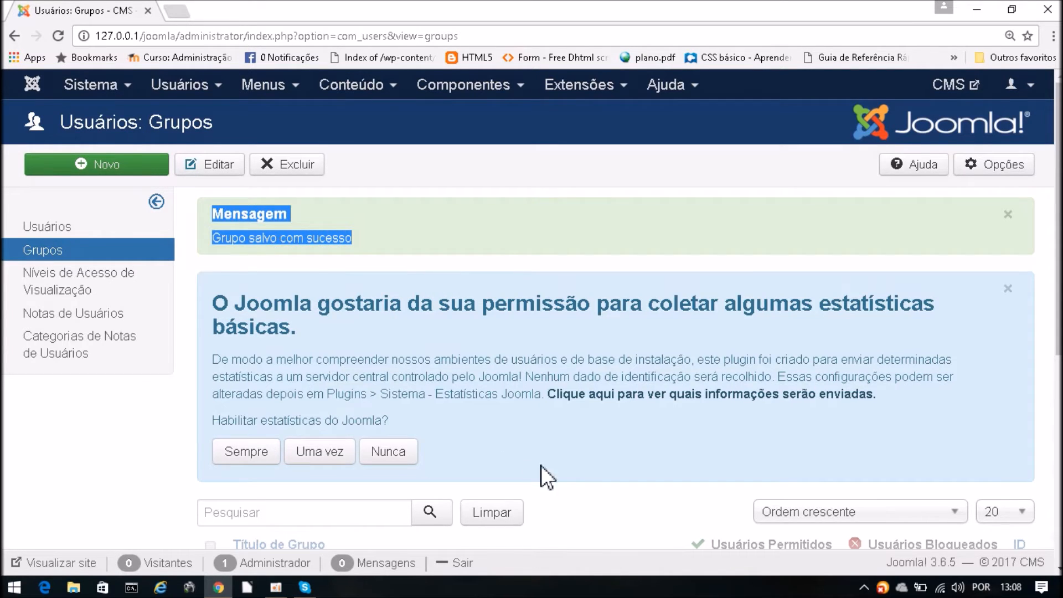
scroll(516, 428, down, 5)
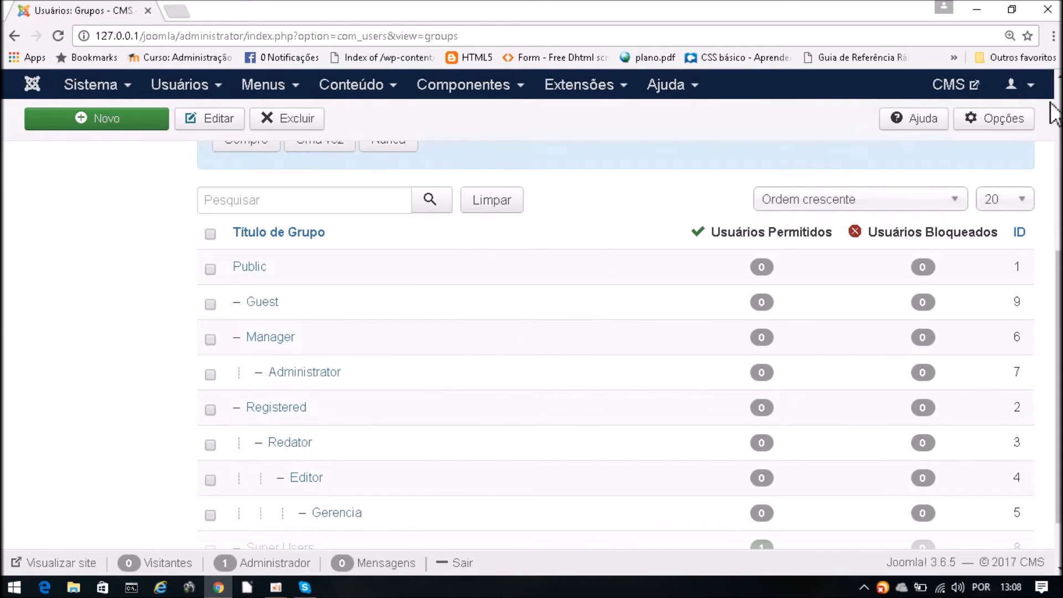
scroll(1061, 333, up, 3)
scroll(1059, 332, up, 2)
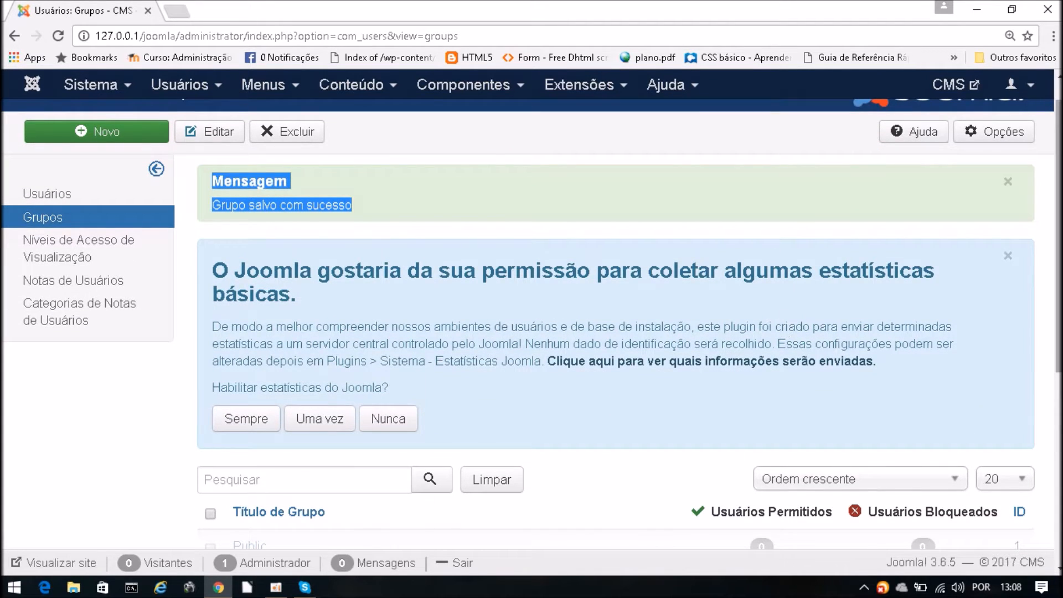
scroll(1059, 246, up, 1)
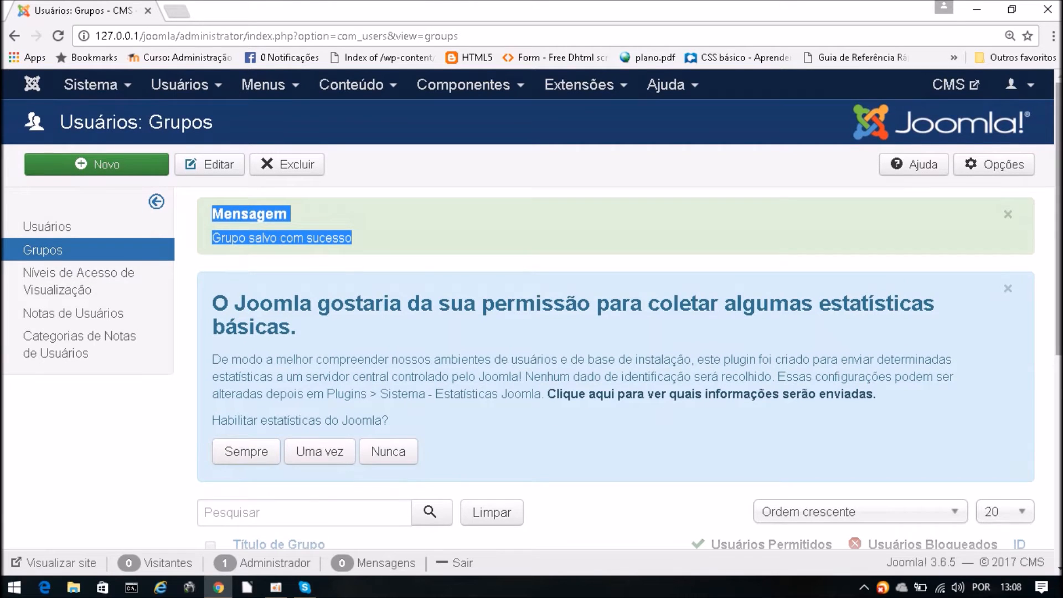
scroll(463, 441, down, 7)
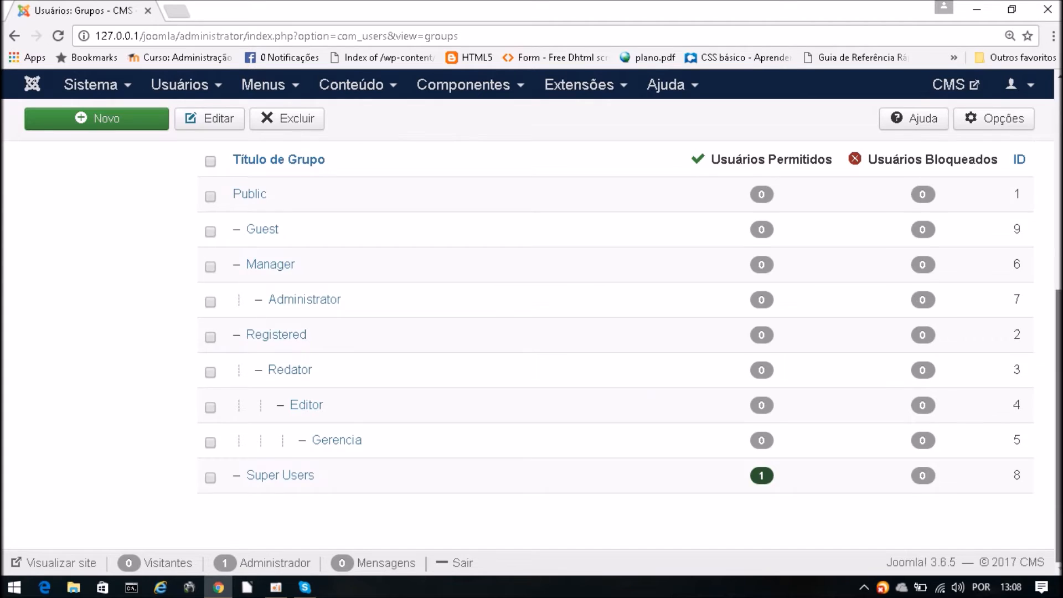
scroll(615, 351, up, 5)
scroll(615, 343, up, 1)
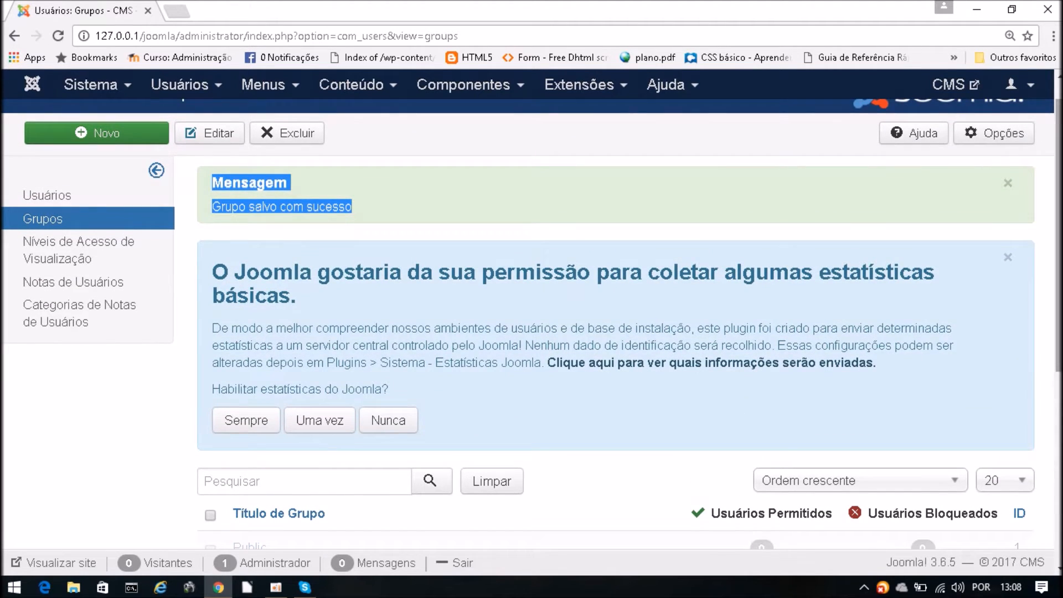
scroll(615, 343, up, 1)
- Open Usuários: Opções and switch to the Permissões tab listing the groups
click(1015, 162)
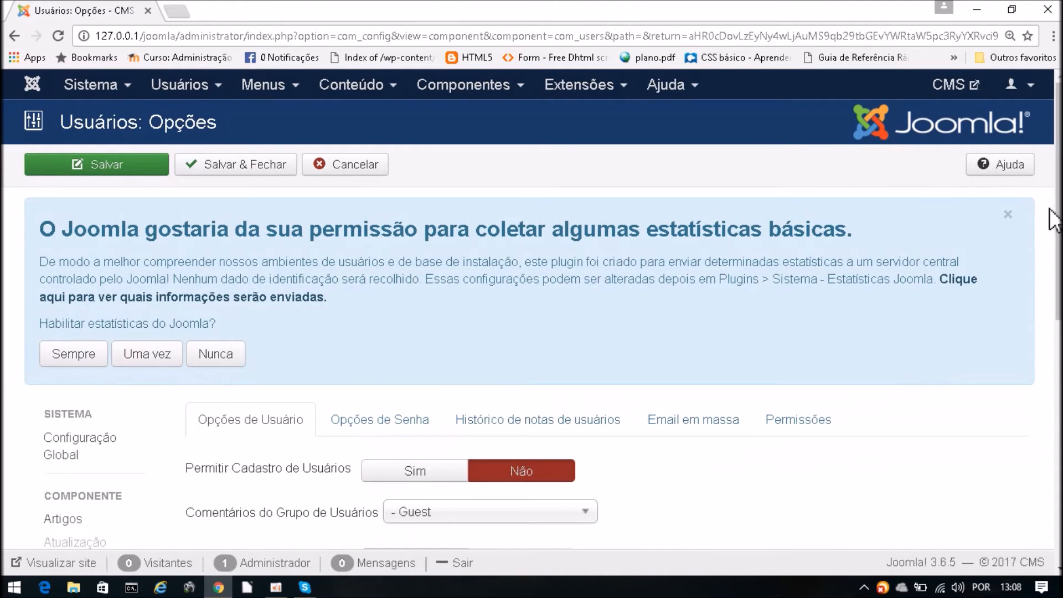
drag(1050, 210, 1050, 309)
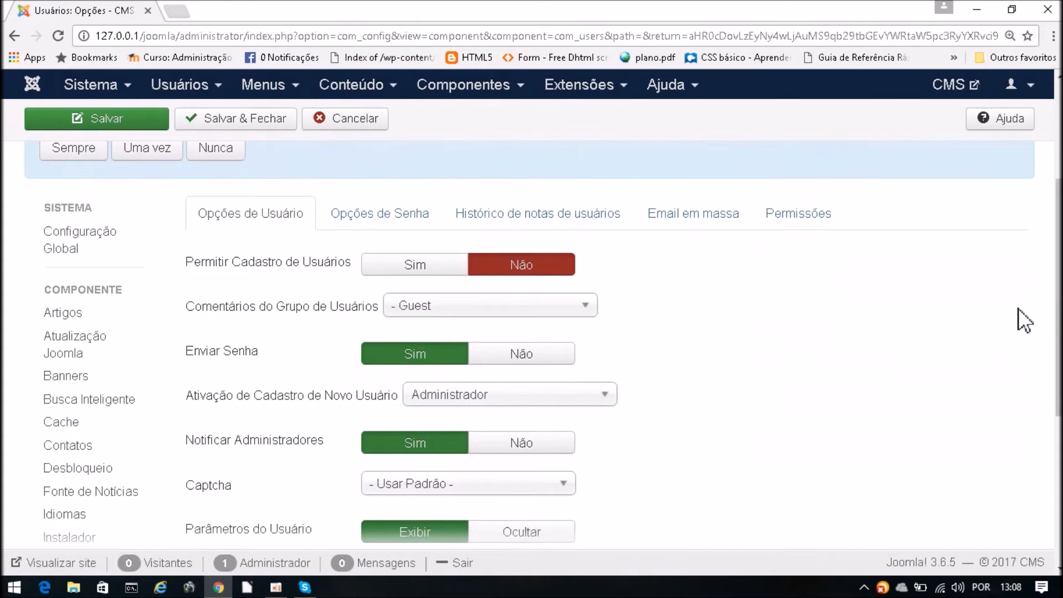
click(796, 221)
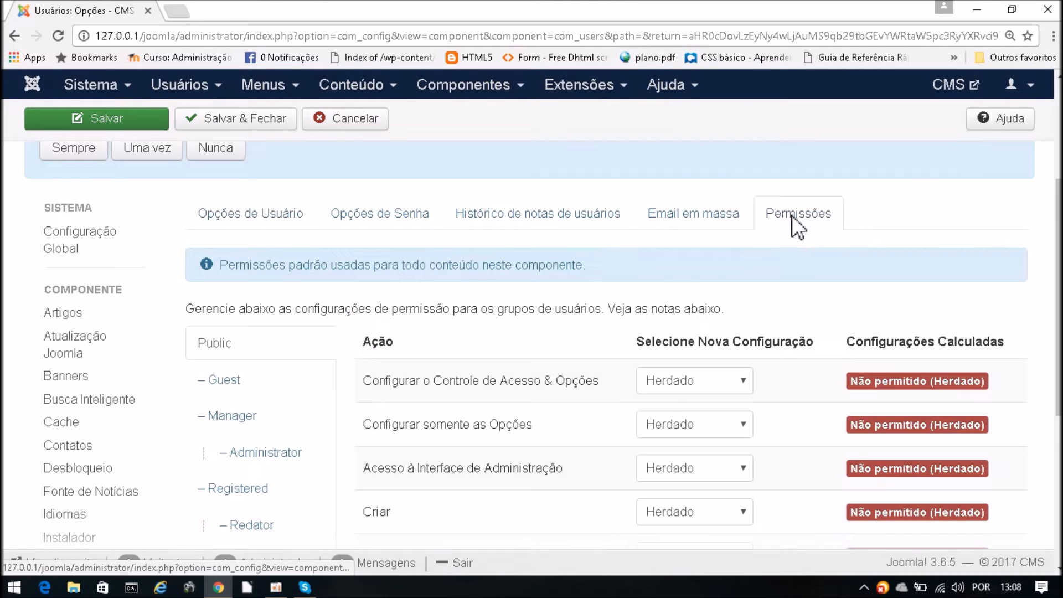
scroll(543, 345, down, 2)
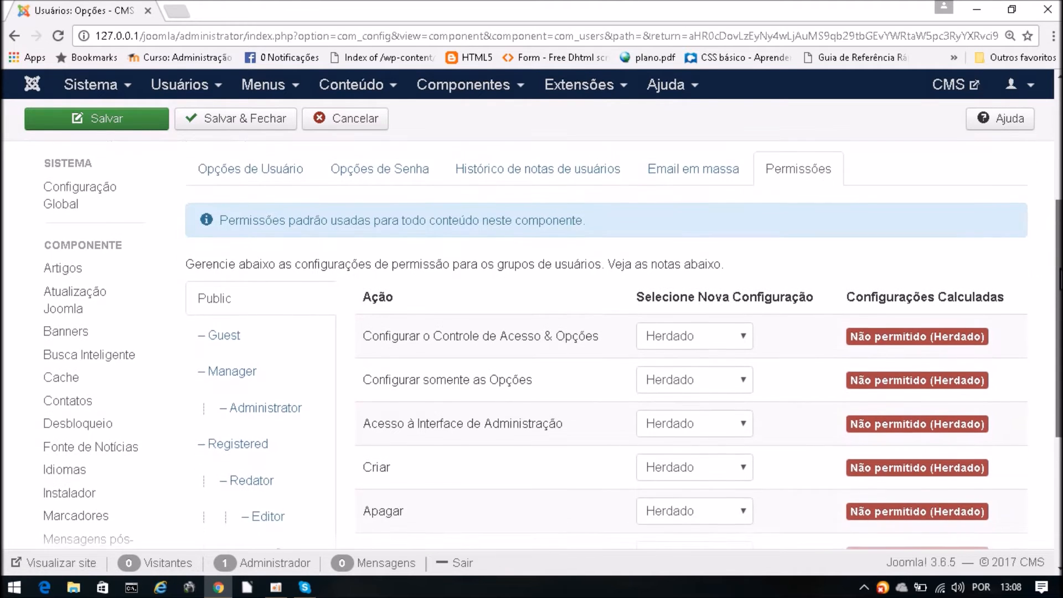
scroll(543, 345, down, 2)
scroll(543, 345, up, 7)
scroll(544, 346, down, 5)
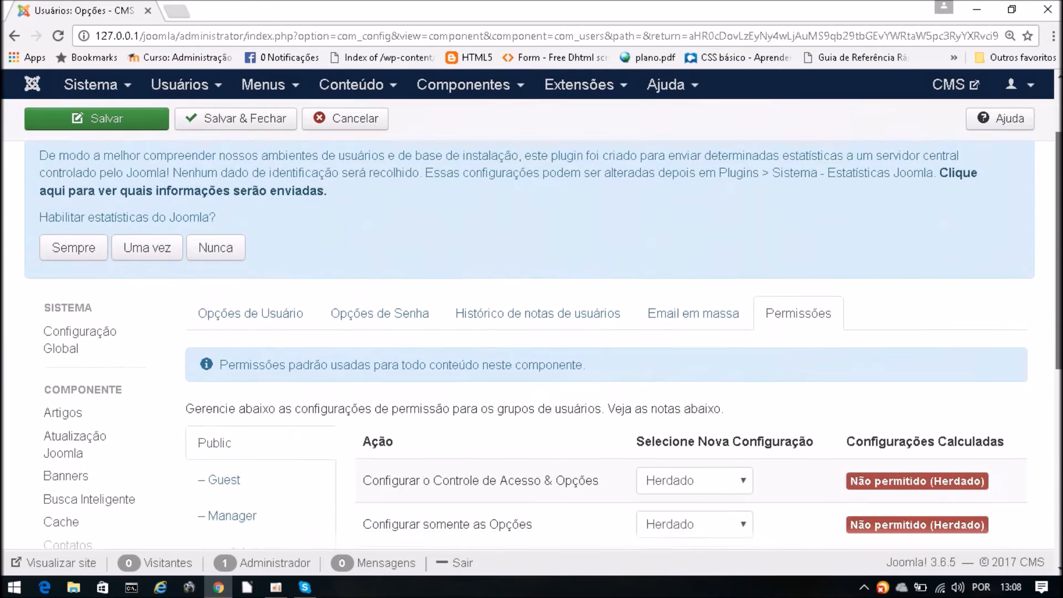
scroll(367, 317, down, 3)
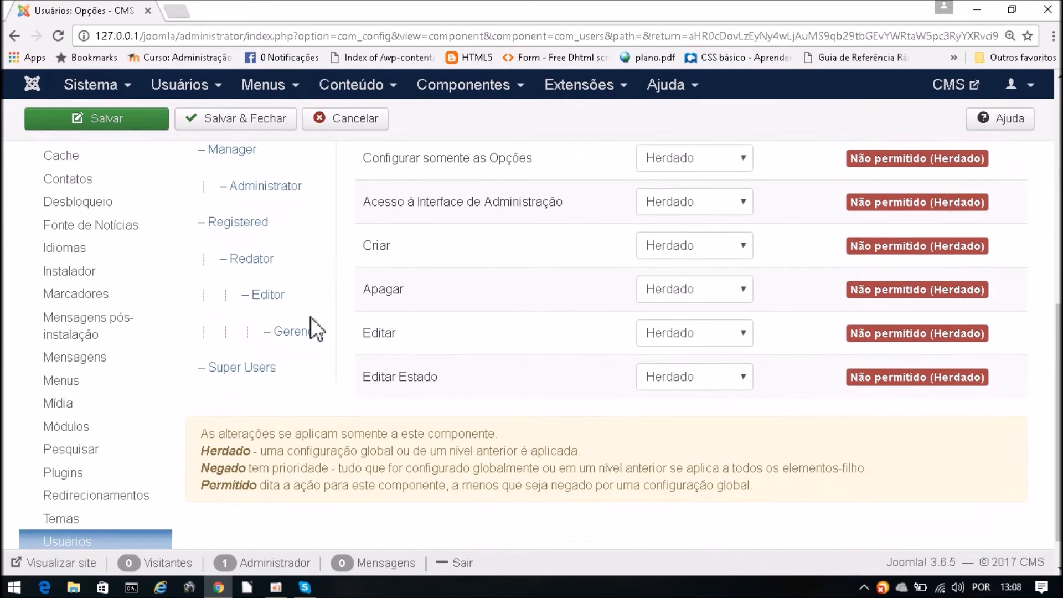
- Compare the Redator group's permissions (only Criar allowed) with the Editor group's
click(256, 262)
drag(1057, 368, 1056, 312)
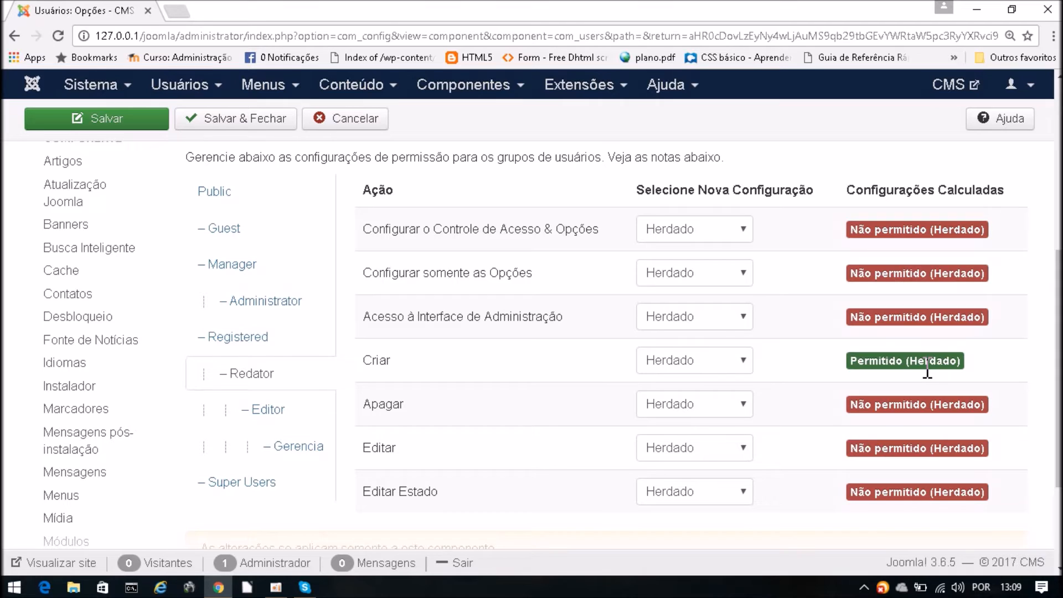
click(268, 407)
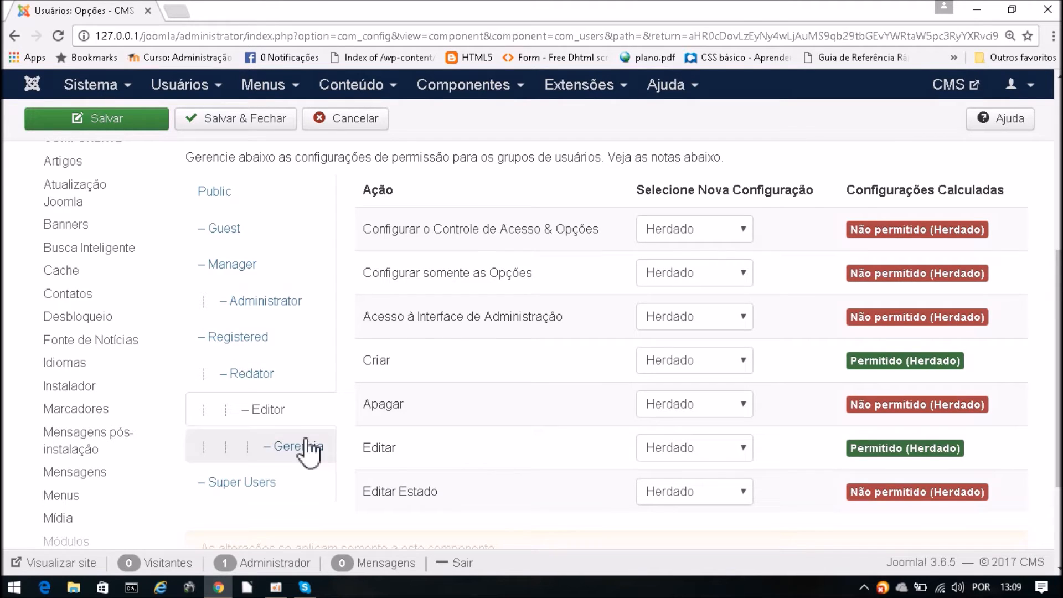
click(256, 374)
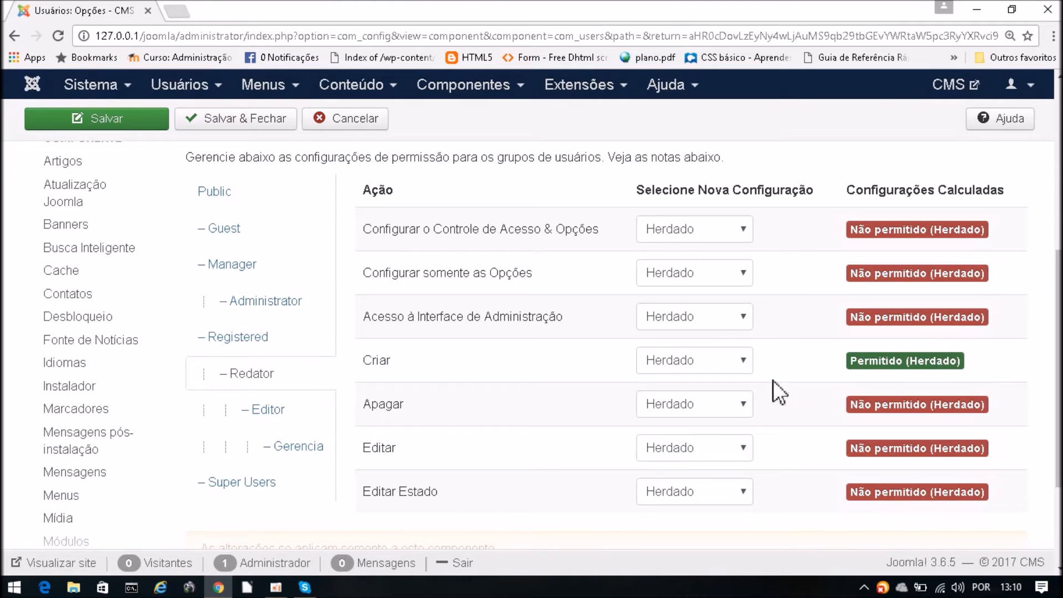
- View the Editor and then Gerencia group permissions, then scroll back to the top
mouse_move(526, 383)
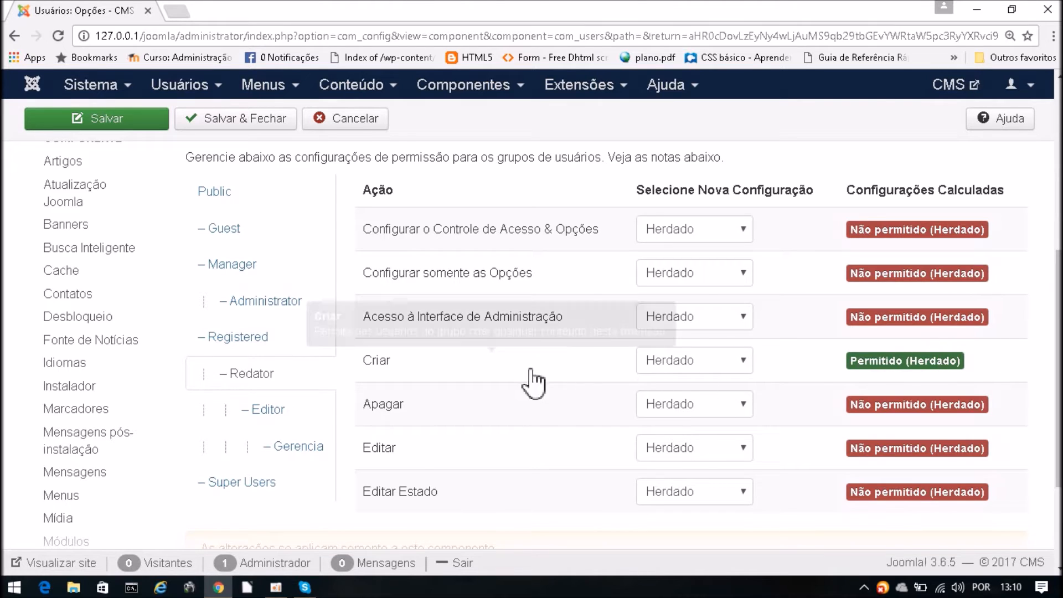
click(267, 415)
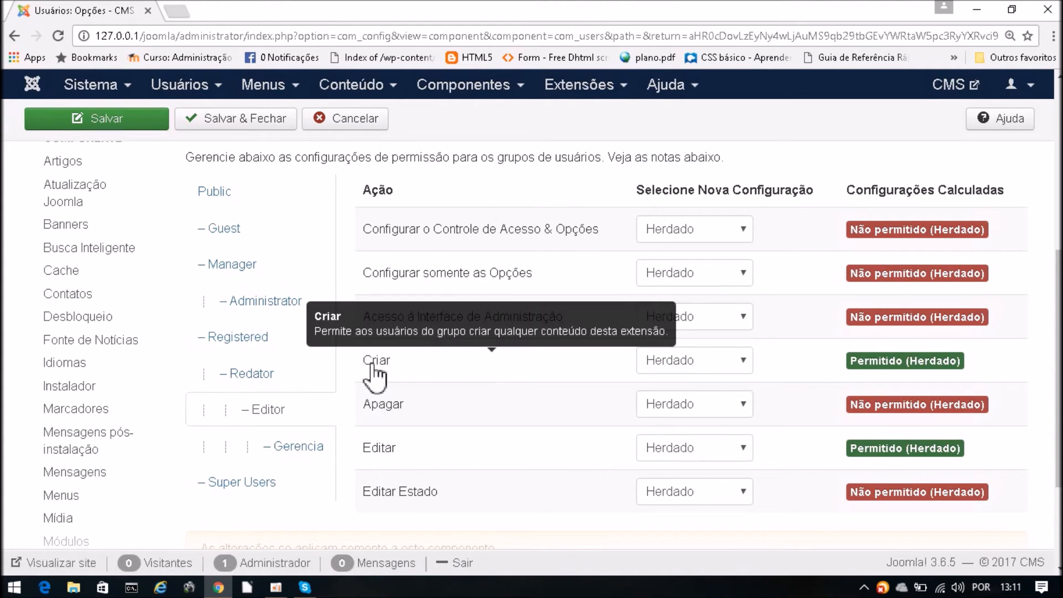
click(301, 447)
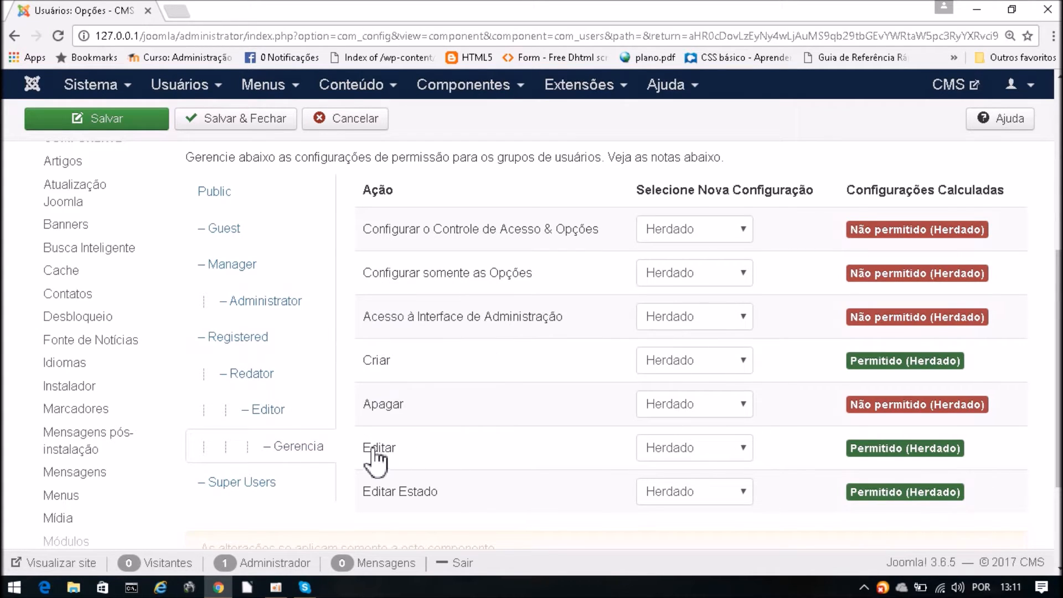
mouse_move(410, 501)
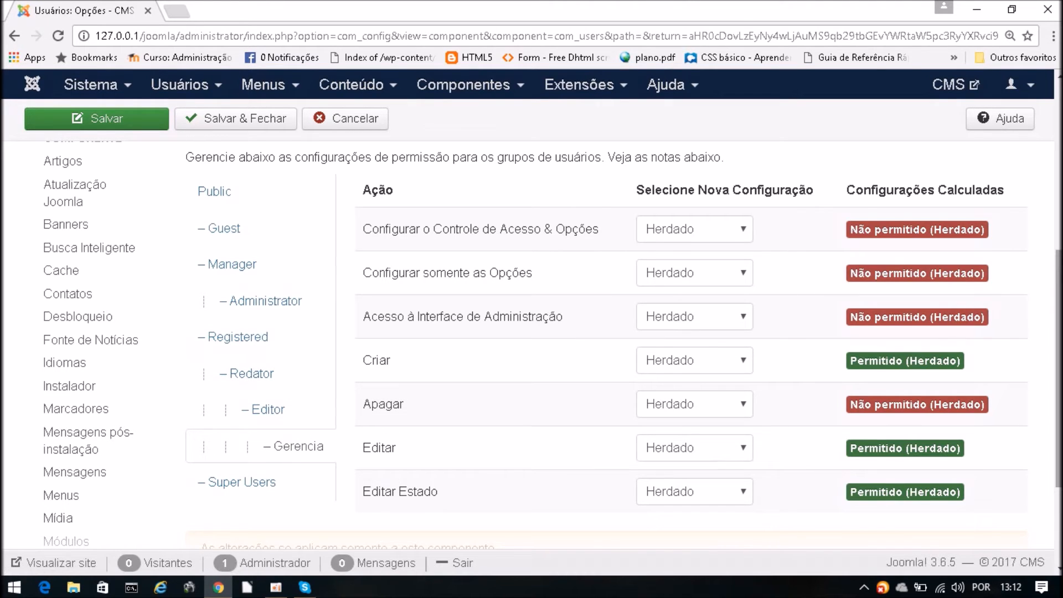
scroll(1057, 288, up, 2)
scroll(236, 159, up, 3)
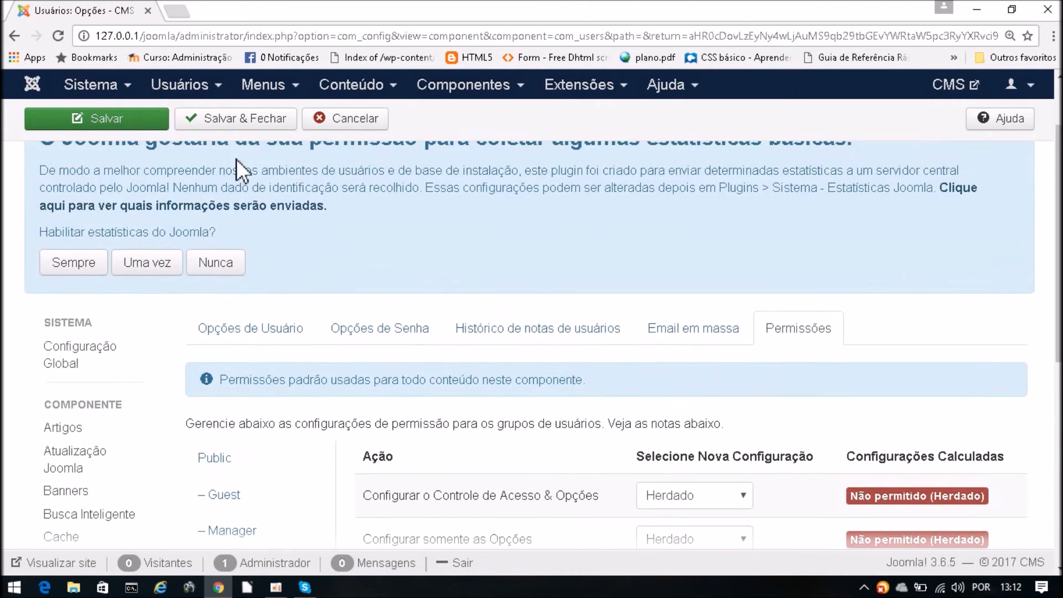
- Save and close the Users options, then open the Usuários account list
click(237, 125)
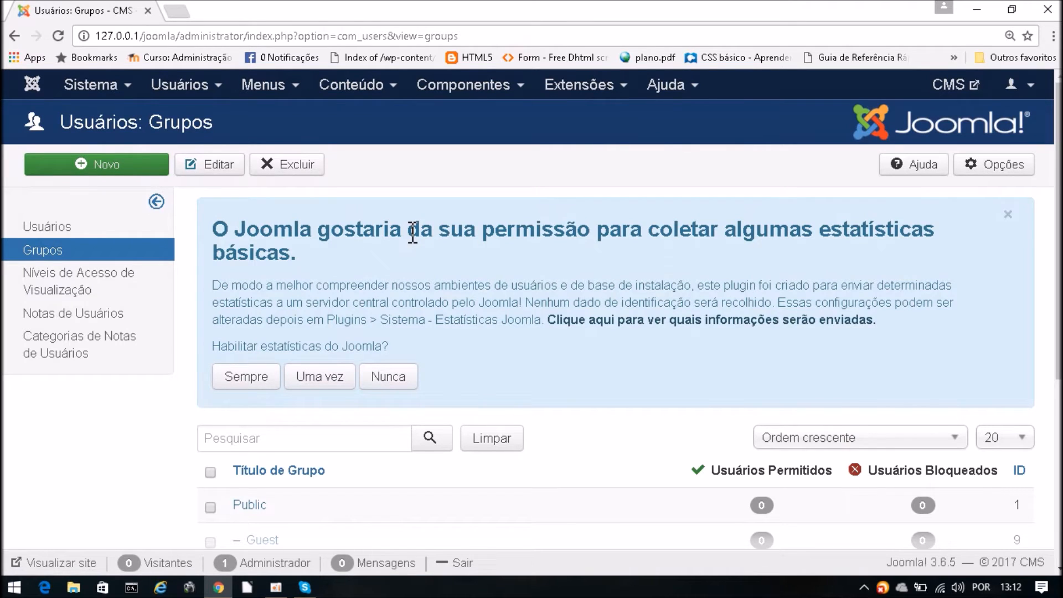
click(169, 85)
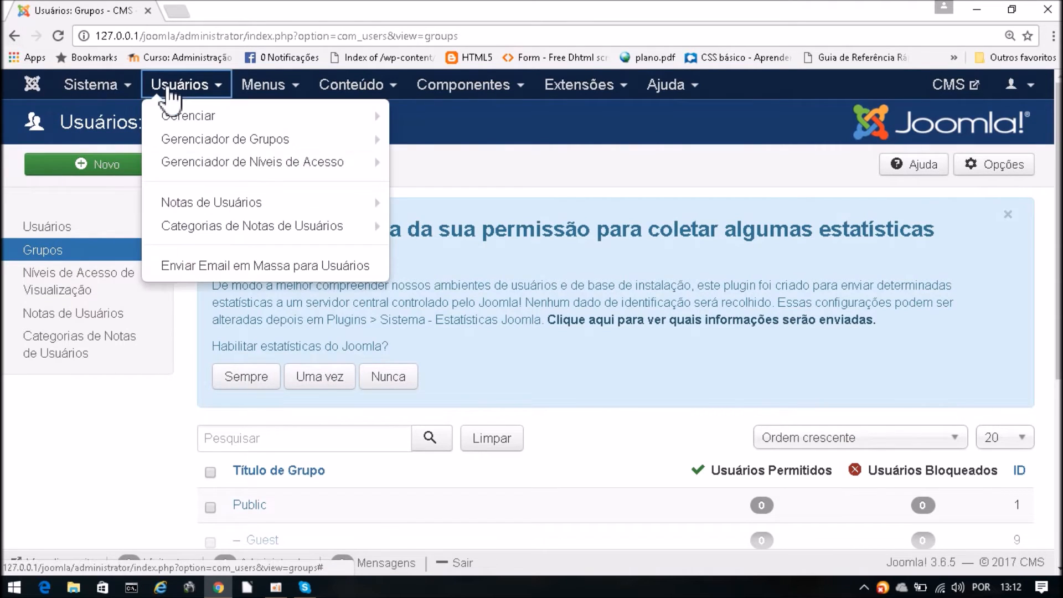
click(216, 117)
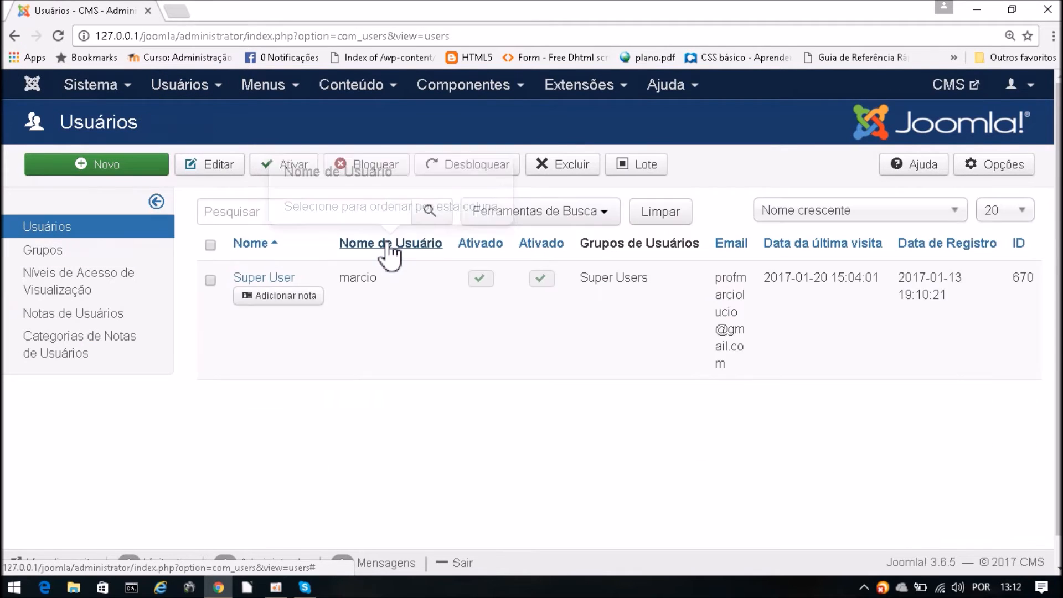
scroll(749, 346, down, 2)
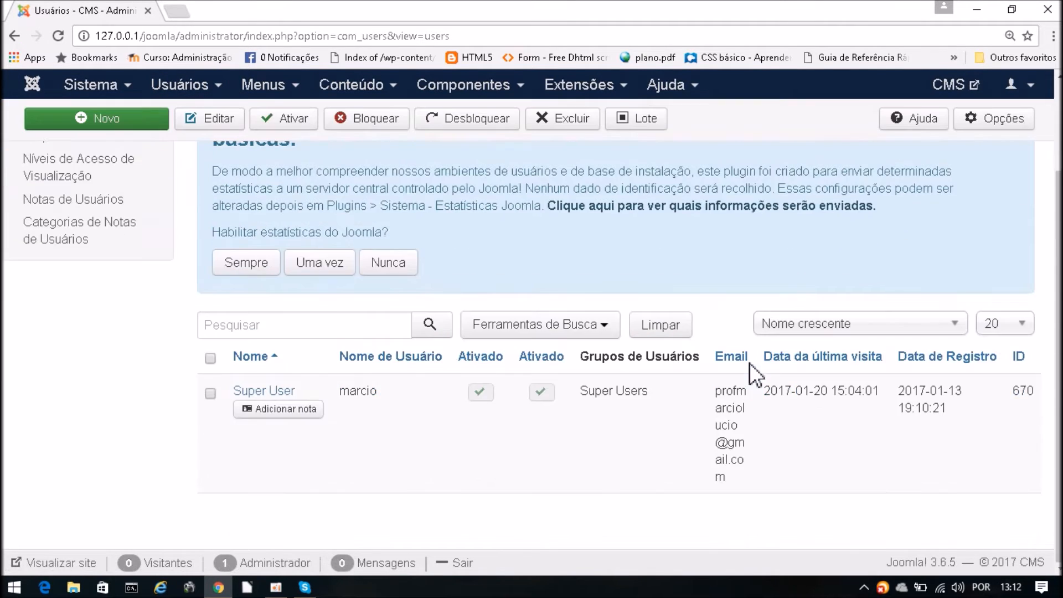
scroll(1046, 339, up, 2)
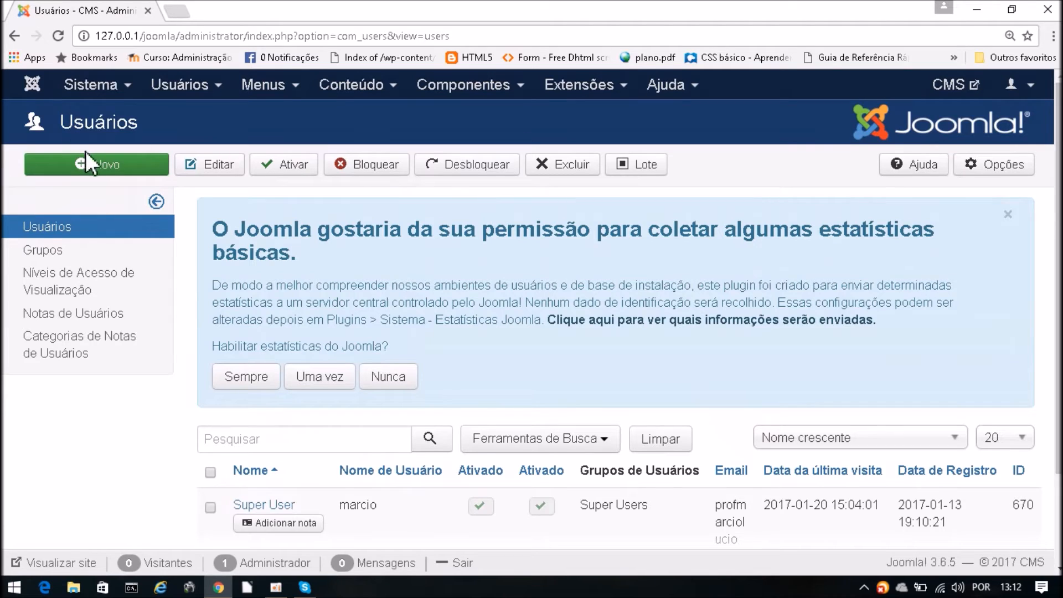
- Start a new user account and enter the person's full name and login username
click(108, 167)
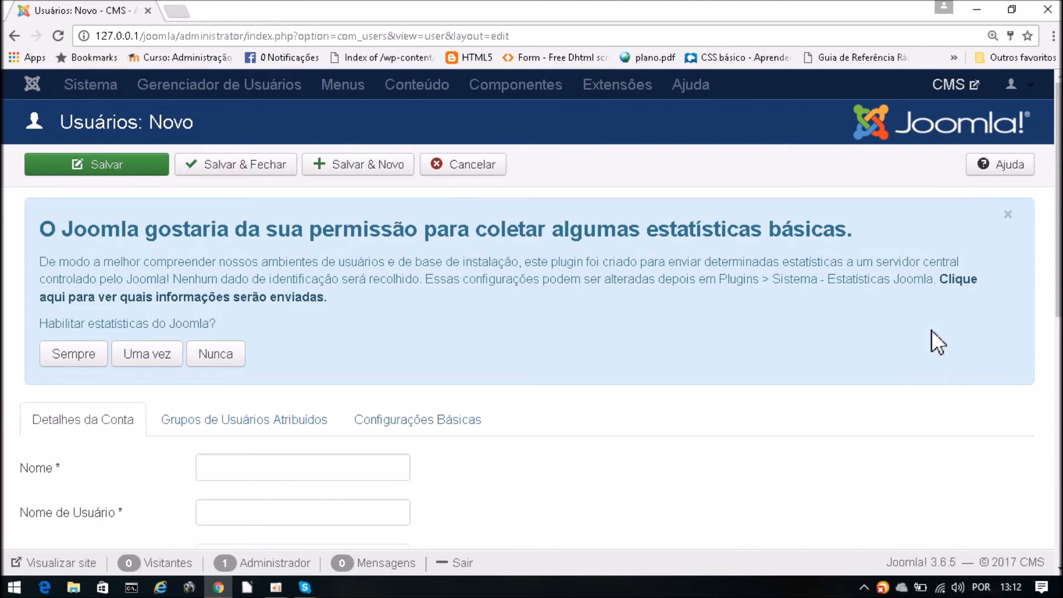
drag(1059, 187, 1059, 275)
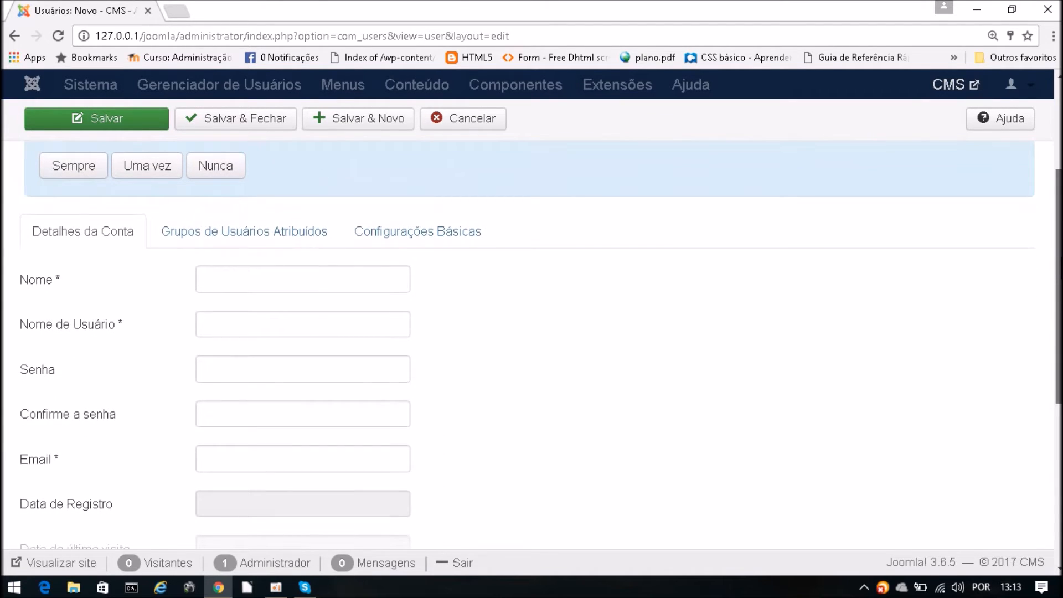
drag(1059, 275, 1059, 279)
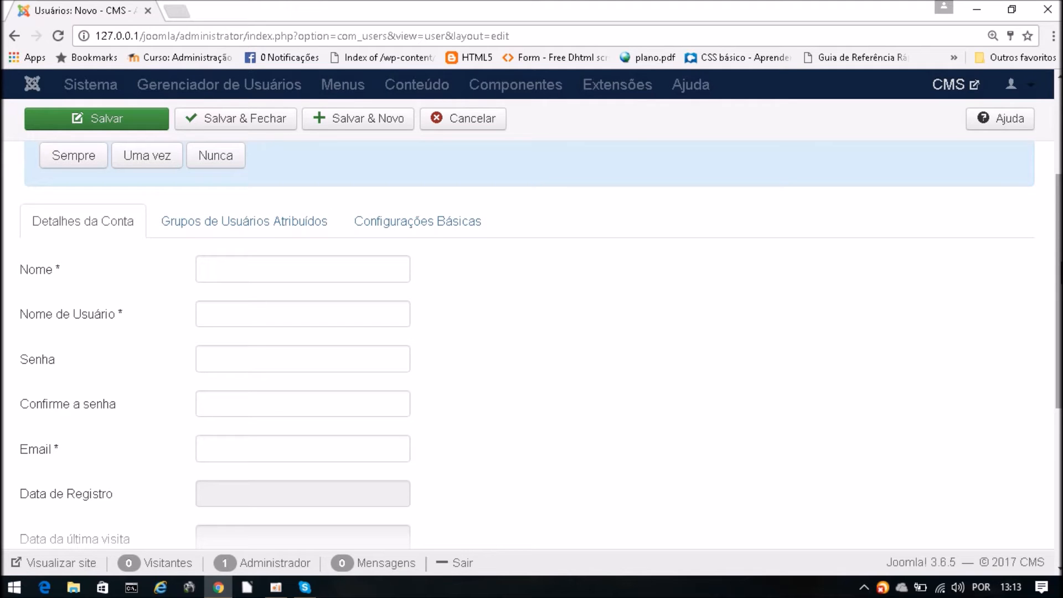
click(264, 263)
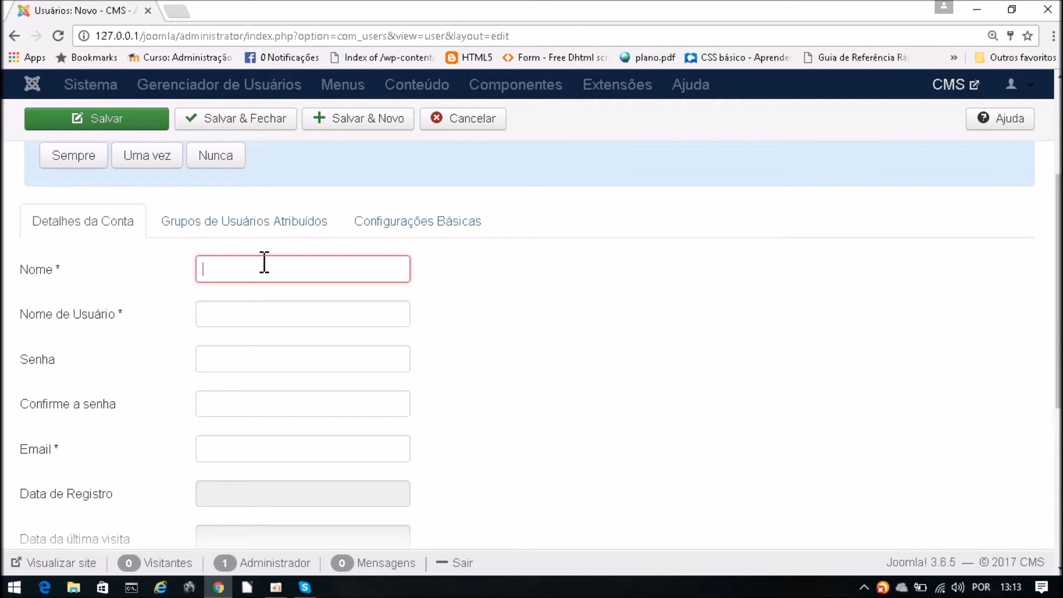
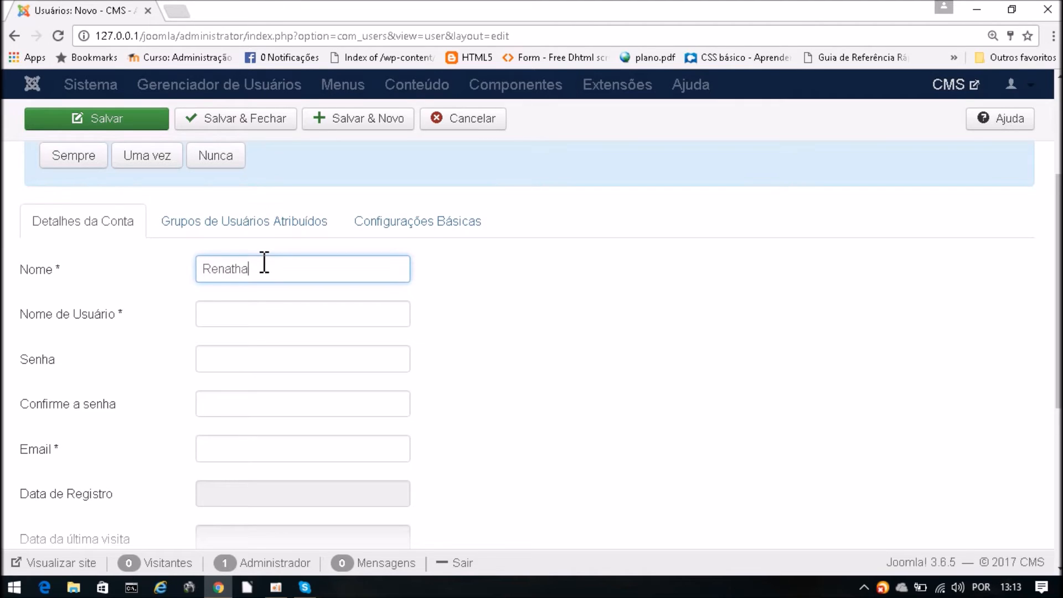
click(239, 316)
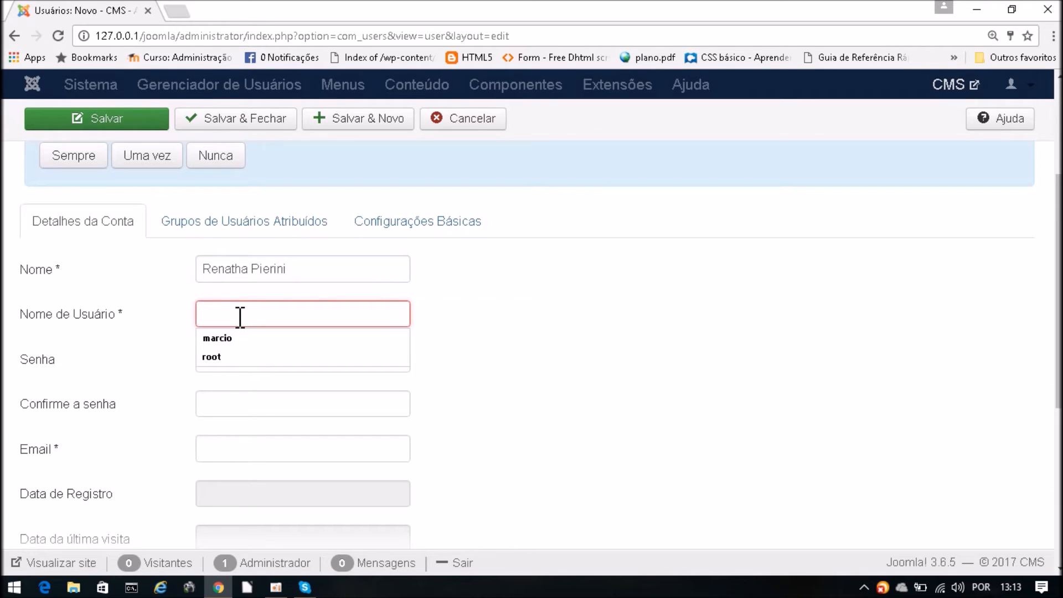
text(ren)
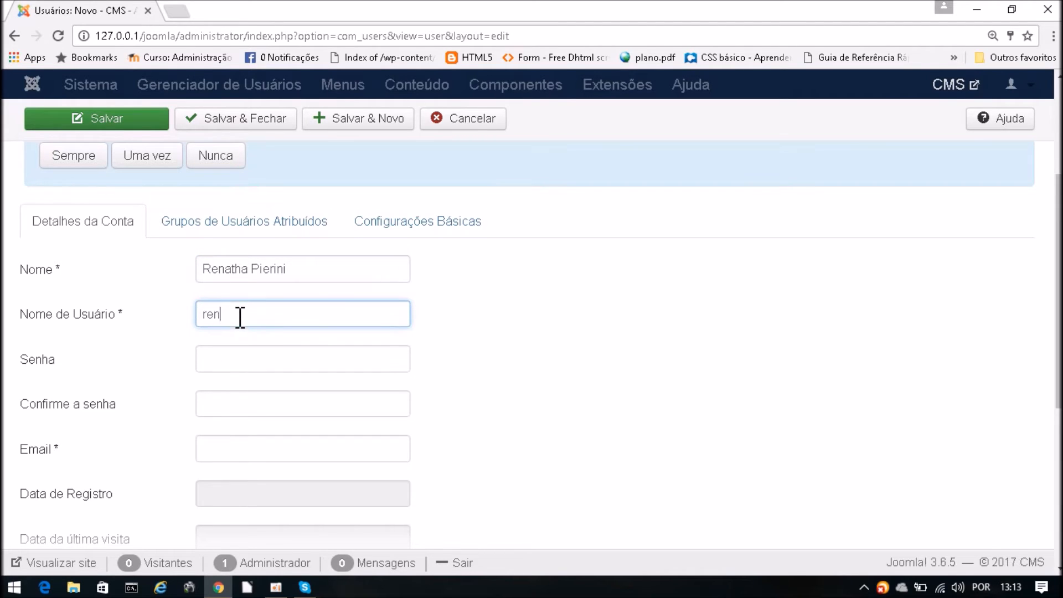
text(atha)
- Enter and confirm the password and add the user's e-mail, leaving the three toggles on Não
click(266, 363)
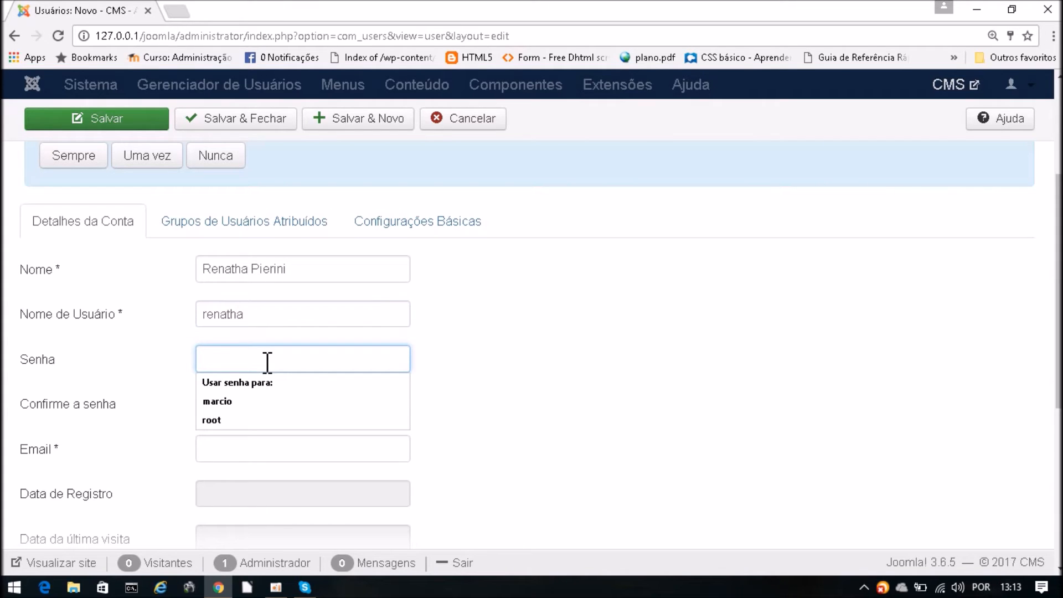
text(123456)
click(246, 413)
text(123456)
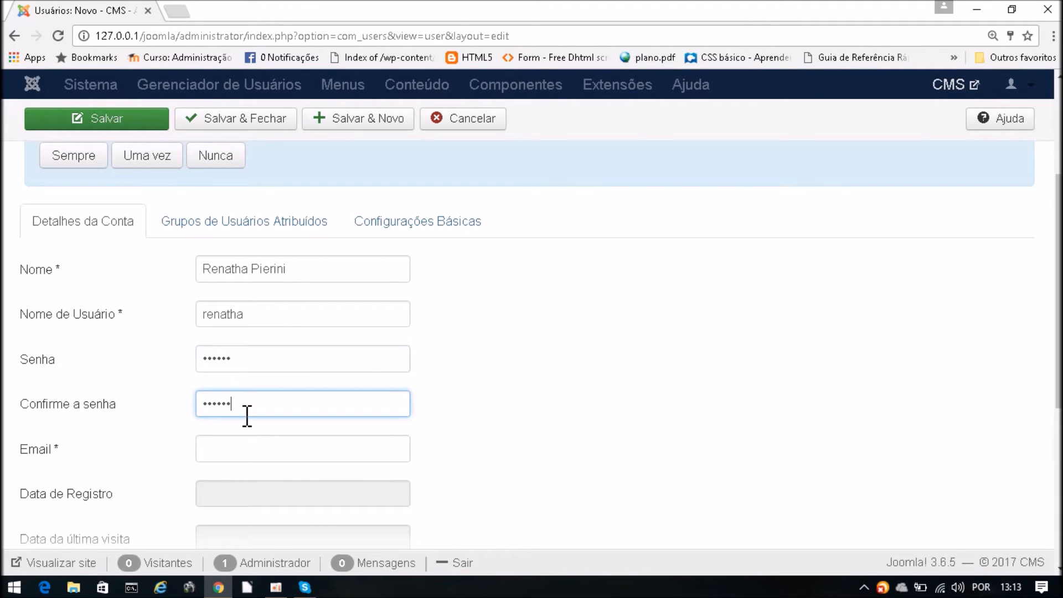
click(243, 449)
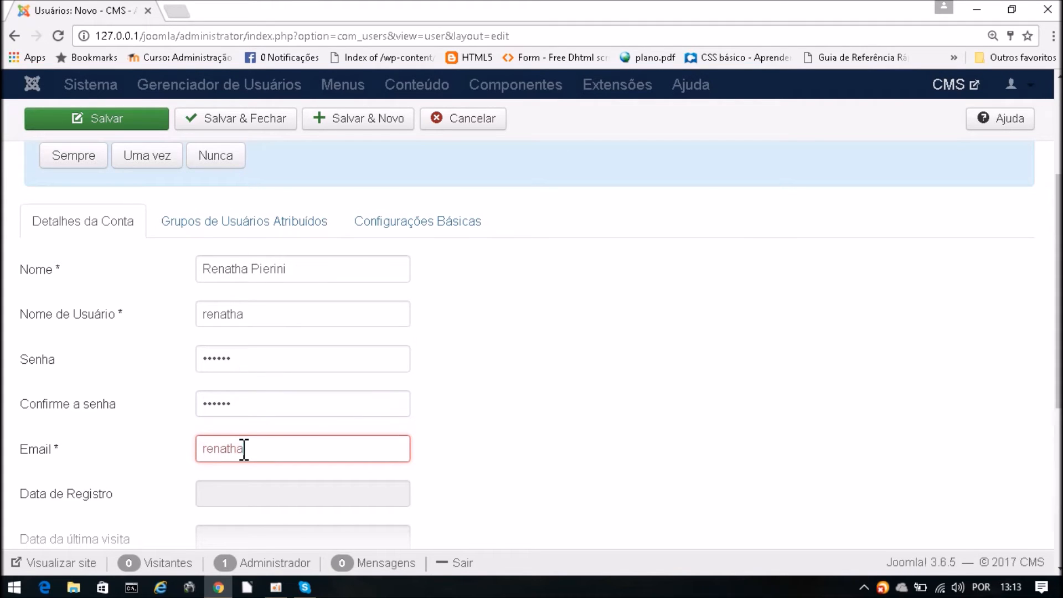
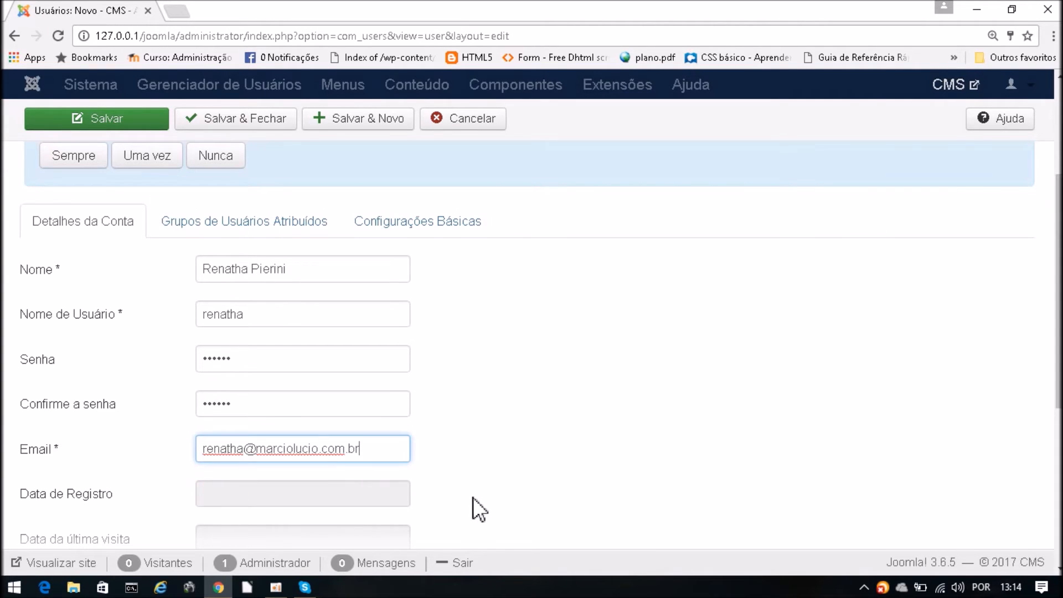
scroll(474, 505, down, 4)
scroll(546, 373, down, 2)
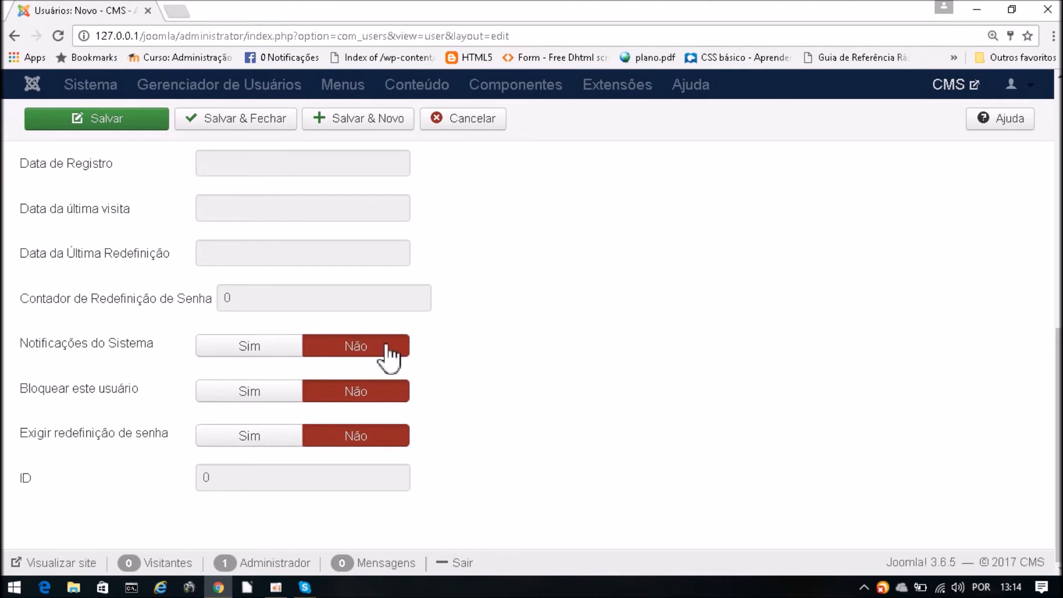
mouse_move(83, 355)
mouse_move(79, 443)
scroll(534, 365, up, 1)
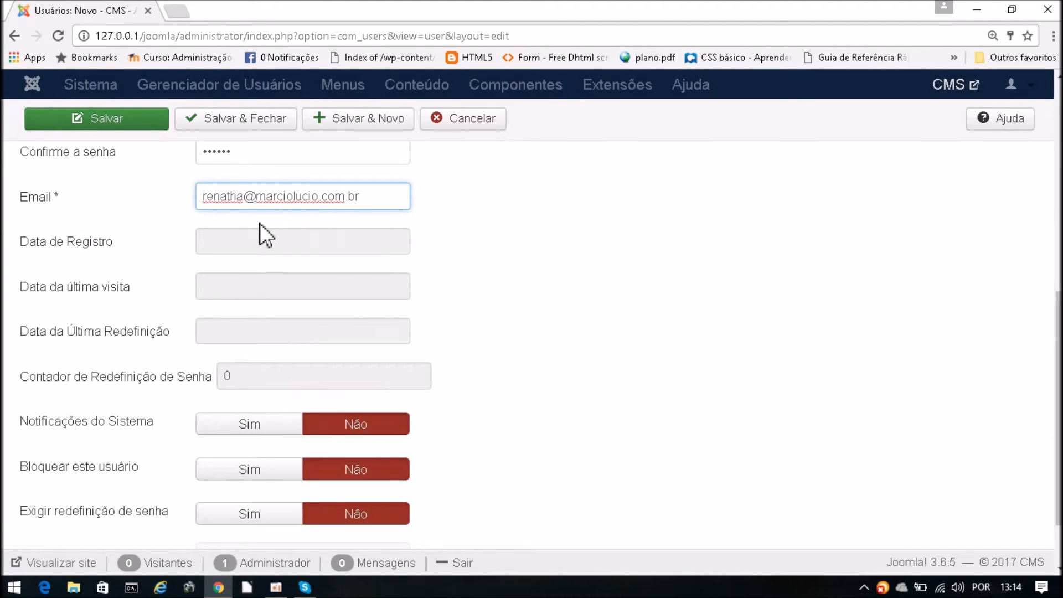
scroll(762, 355, down, 1)
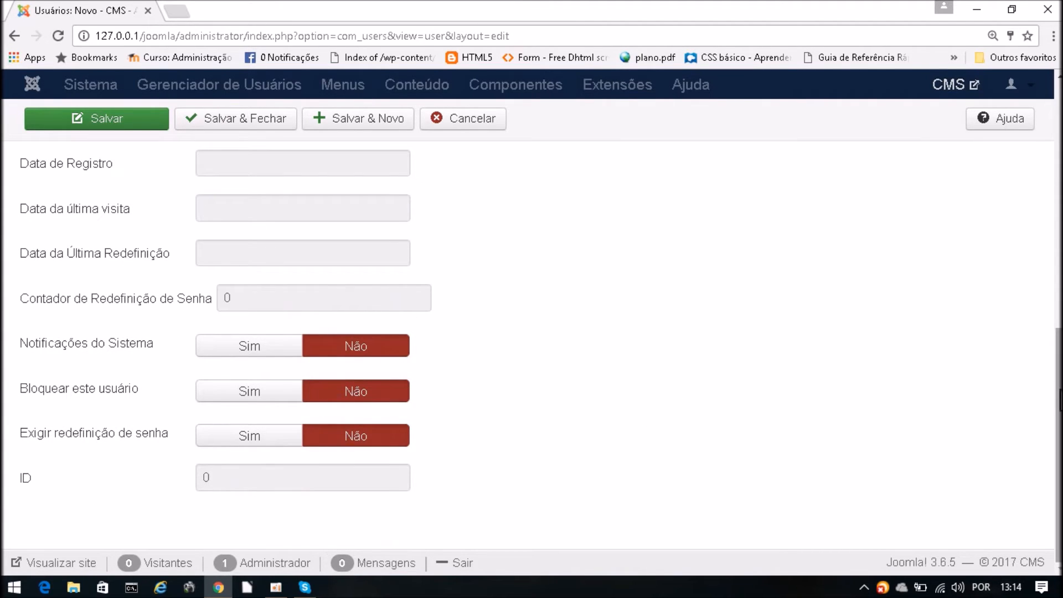
scroll(665, 409, up, 4)
scroll(1048, 218, up, 1)
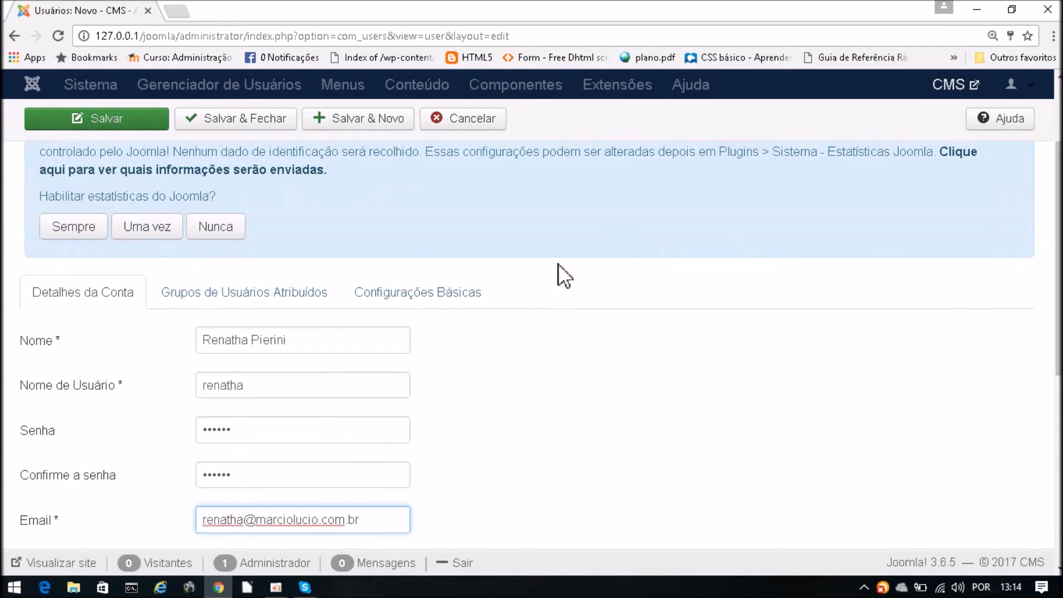
- Tick Redator under Grupos de Usuários Atribuídos, then save and close the new account
click(203, 298)
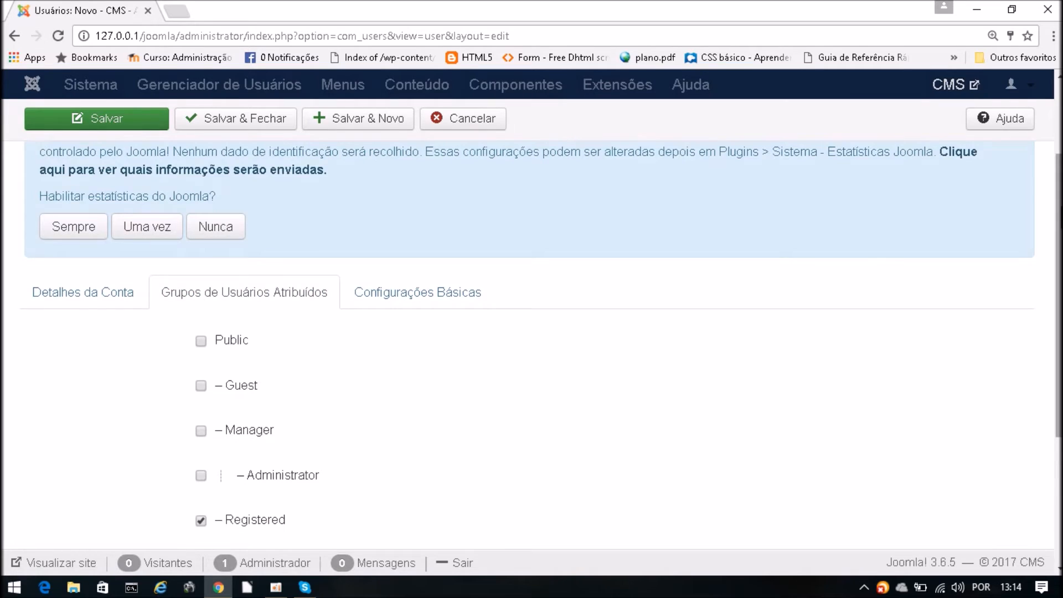
scroll(532, 332, down, 4)
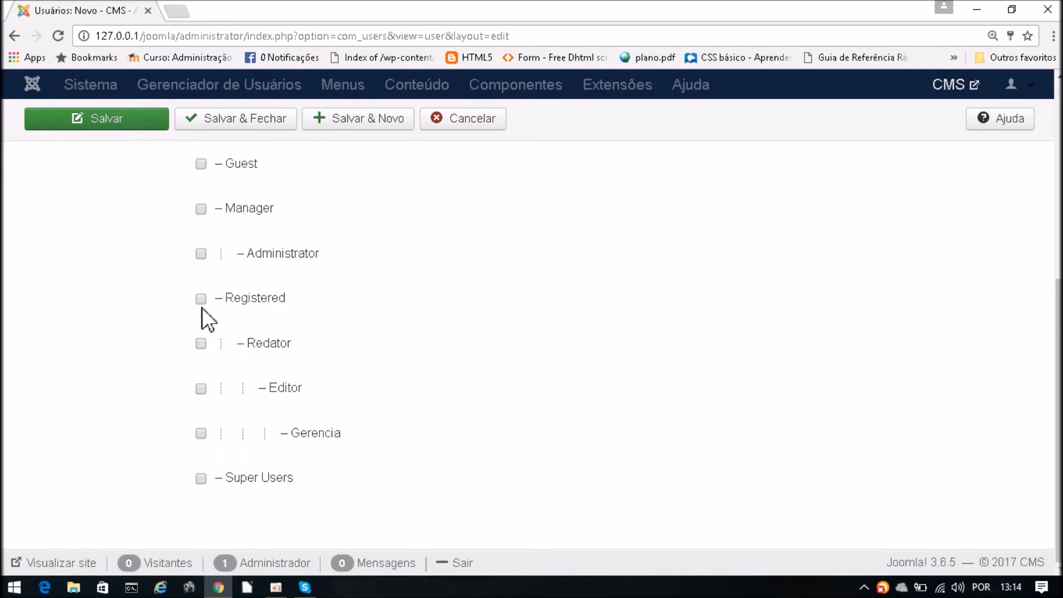
click(200, 344)
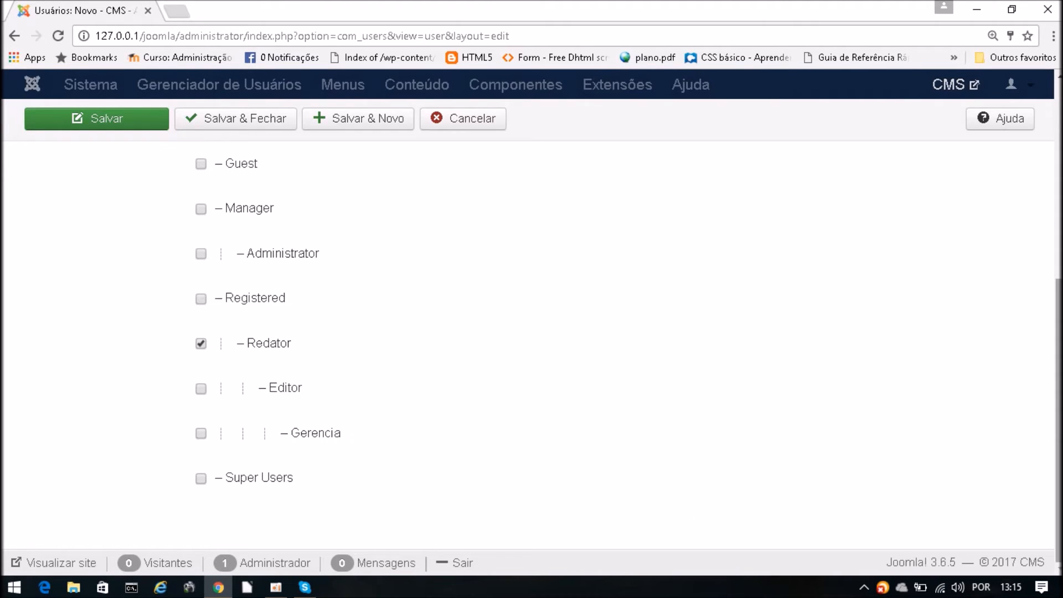
scroll(531, 332, up, 4)
scroll(532, 332, down, 2)
scroll(487, 285, up, 5)
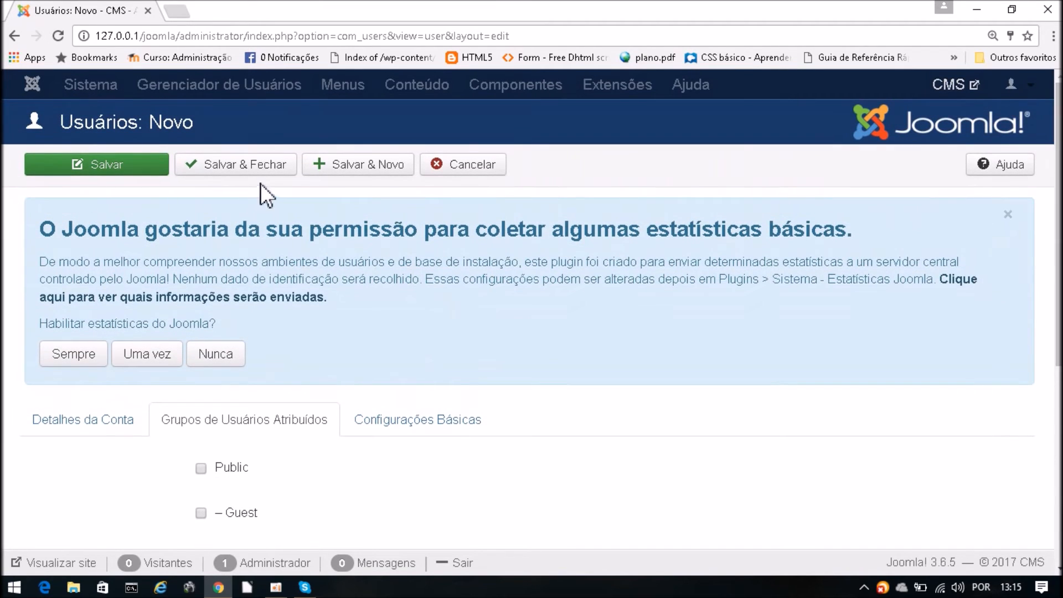
click(256, 168)
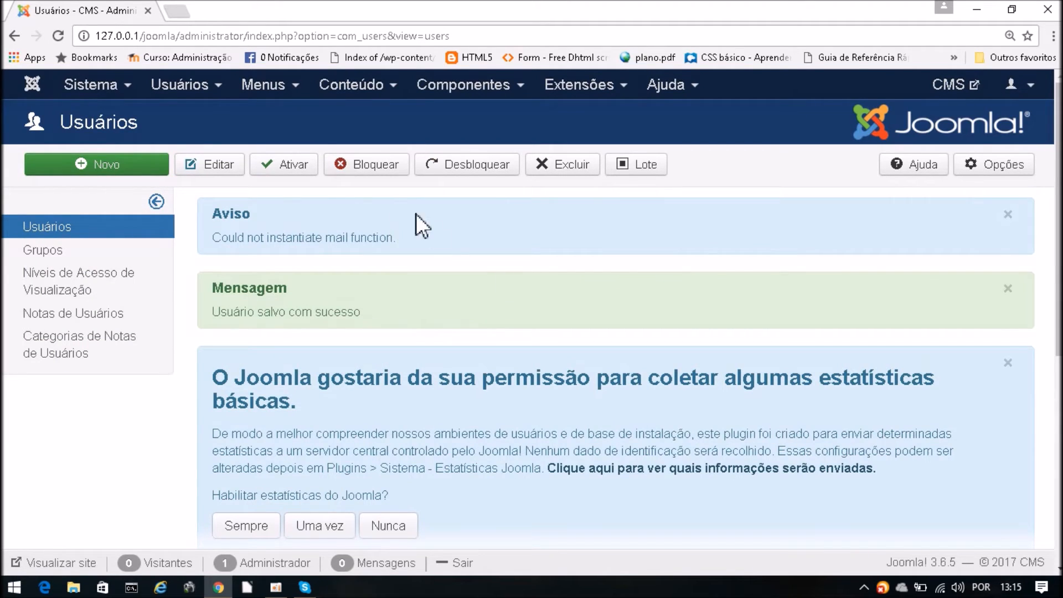
- Start another new user and enter their full name and username, correcting a typo
click(103, 165)
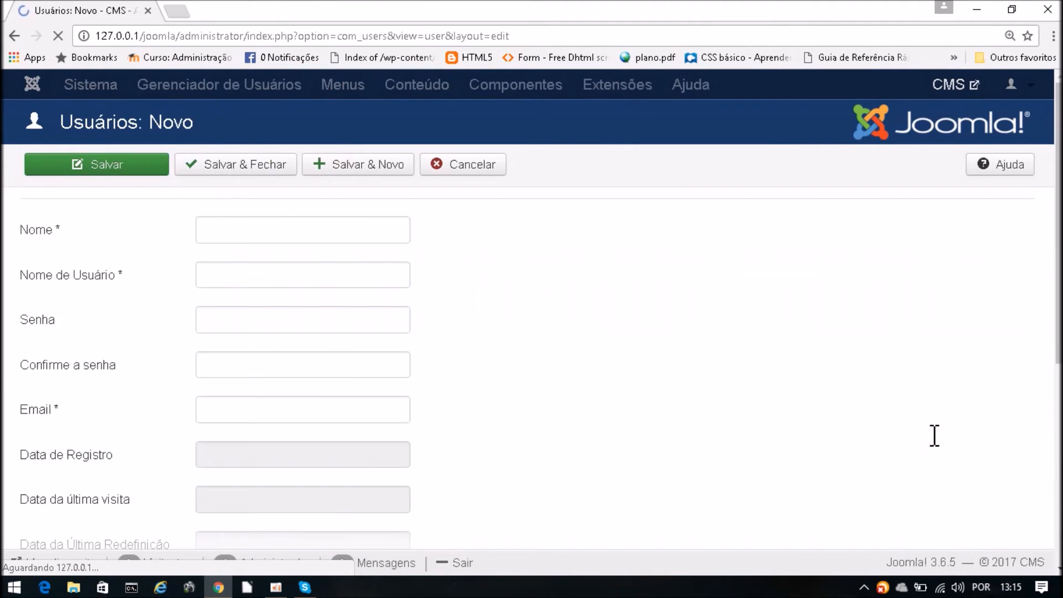
scroll(346, 434, down, 3)
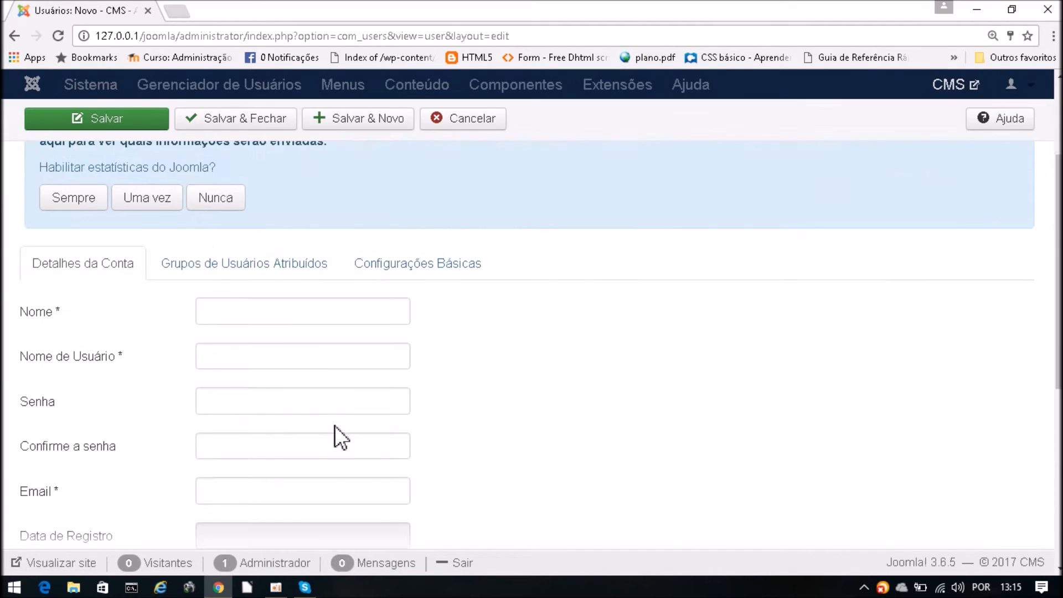
scroll(358, 268, down, 2)
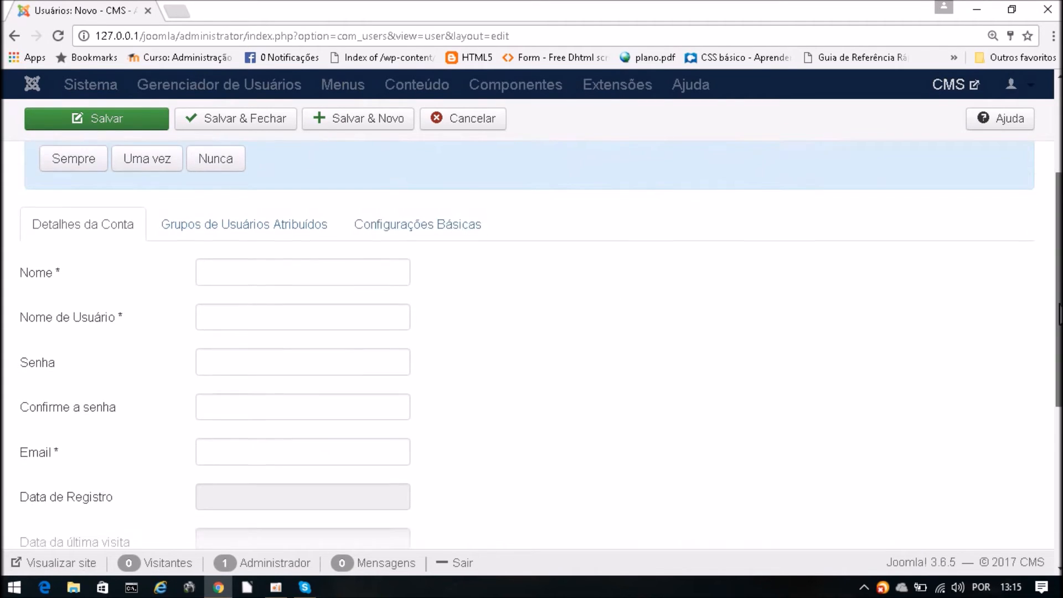
click(255, 183)
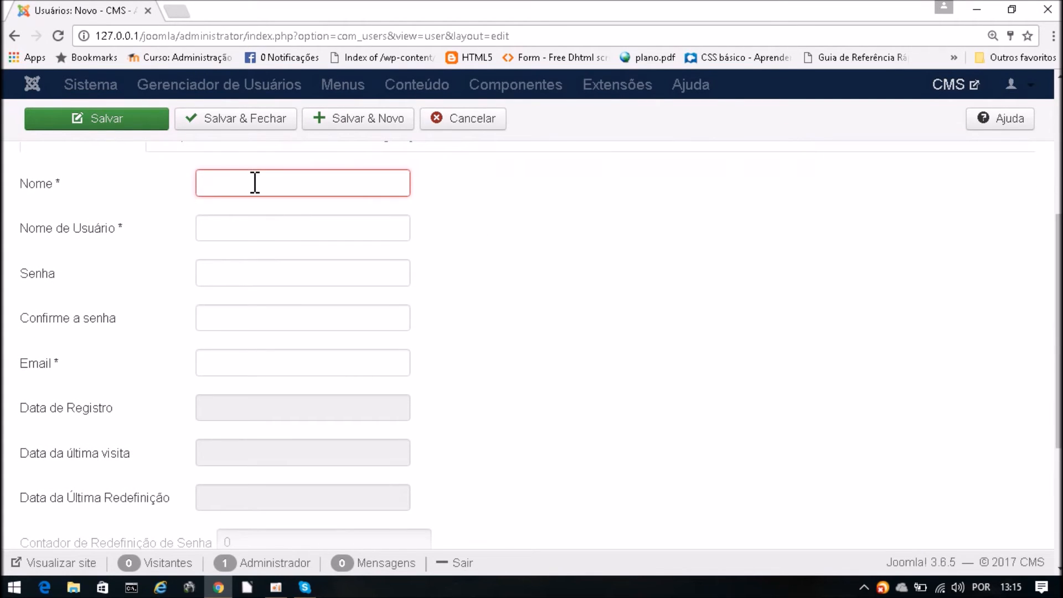
text(albe)
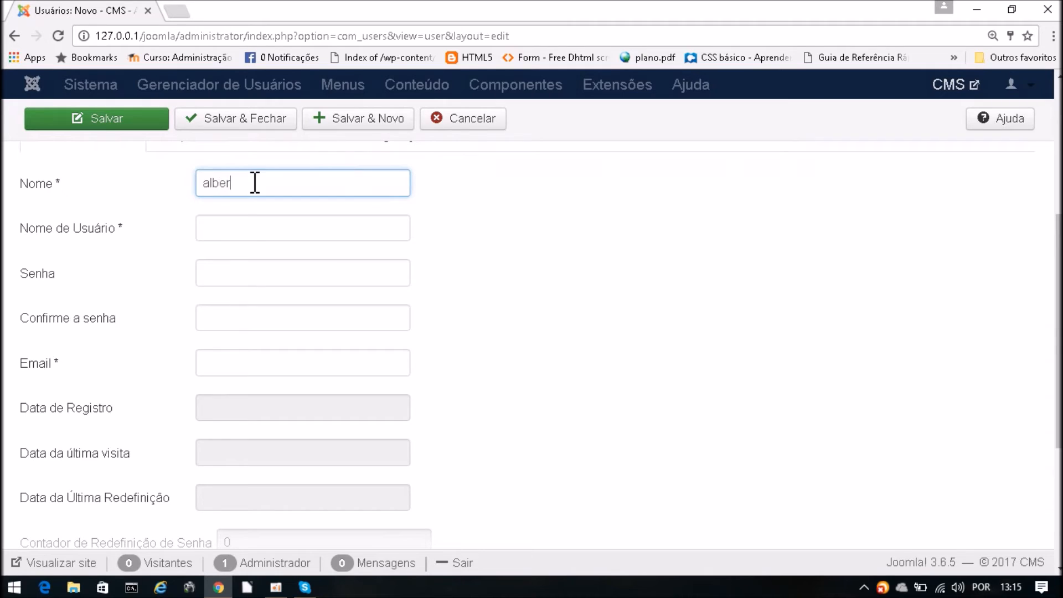
text(r)
key(BackSpace)
key(BackSpace)
key(BackSpace)
key(BackSpace)
key(BackSpace)
click(238, 228)
text(alberto)
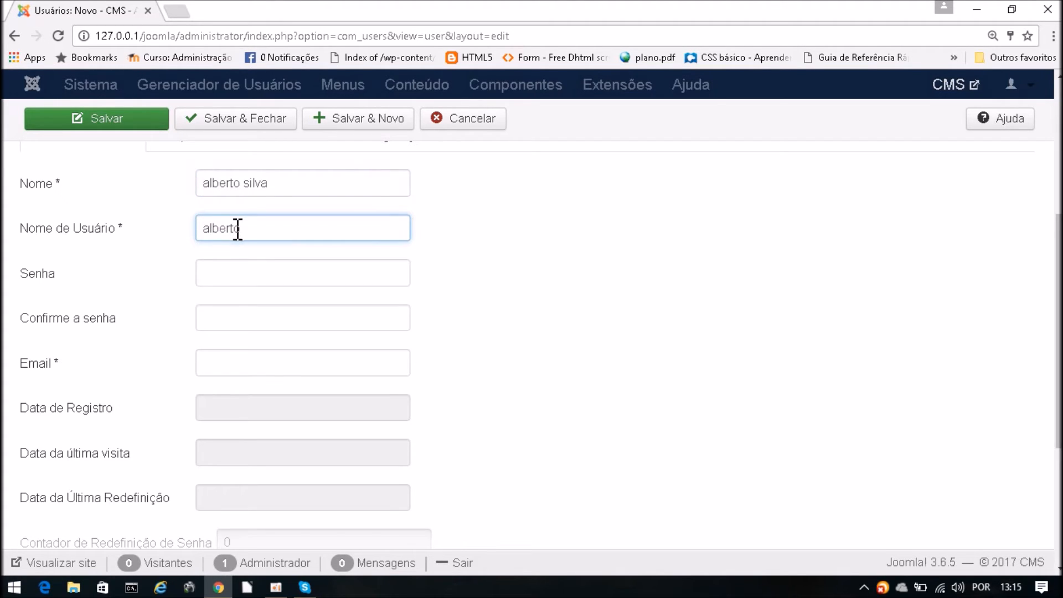
- Enter the password, its confirmation, and the user's e-mail address
click(228, 265)
text(1)
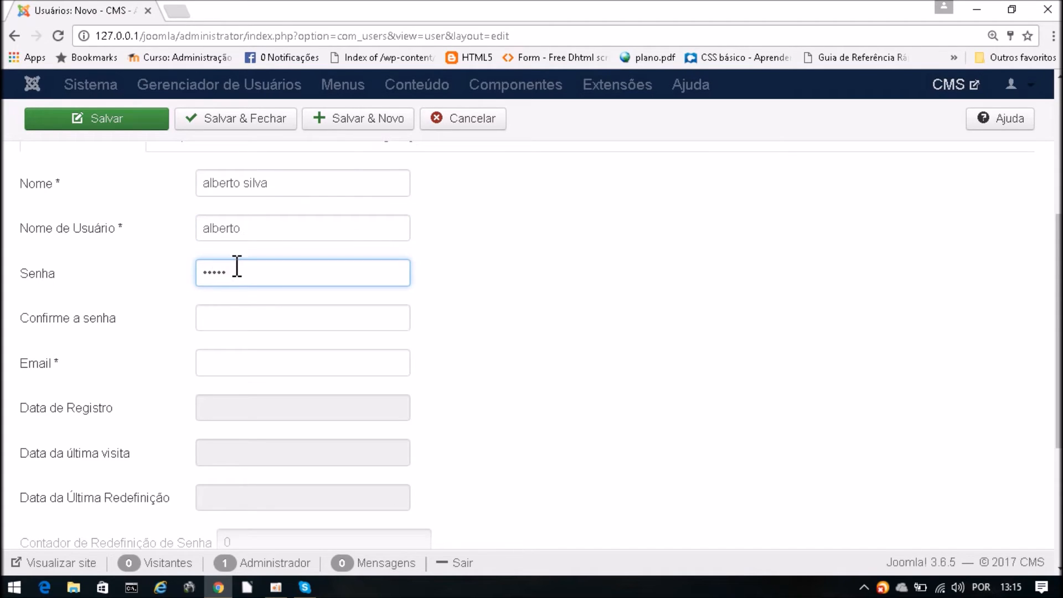
double_click(237, 266)
text(12)
click(228, 326)
text(1)
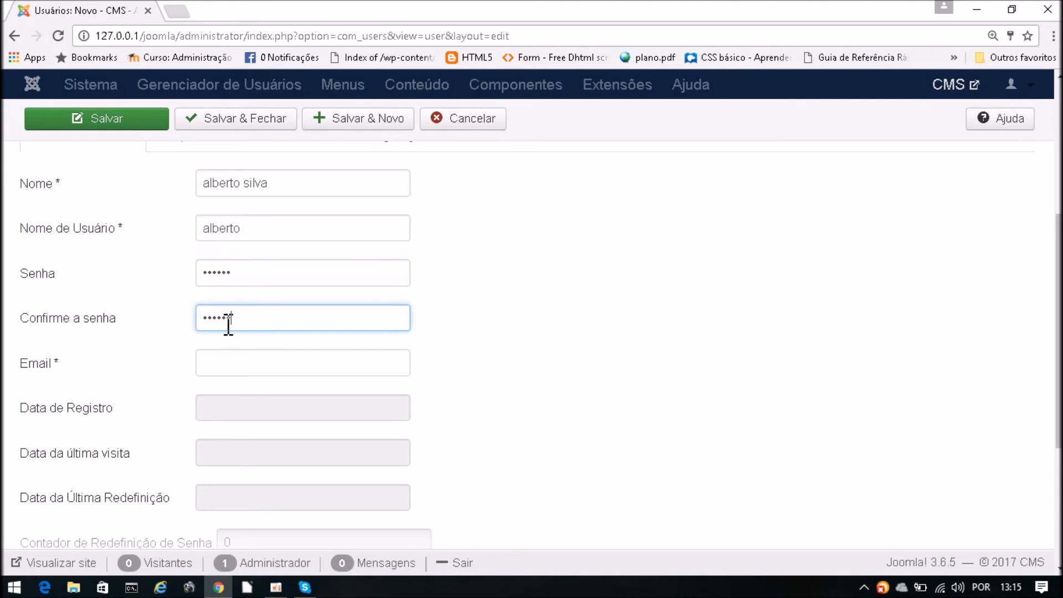
click(238, 369)
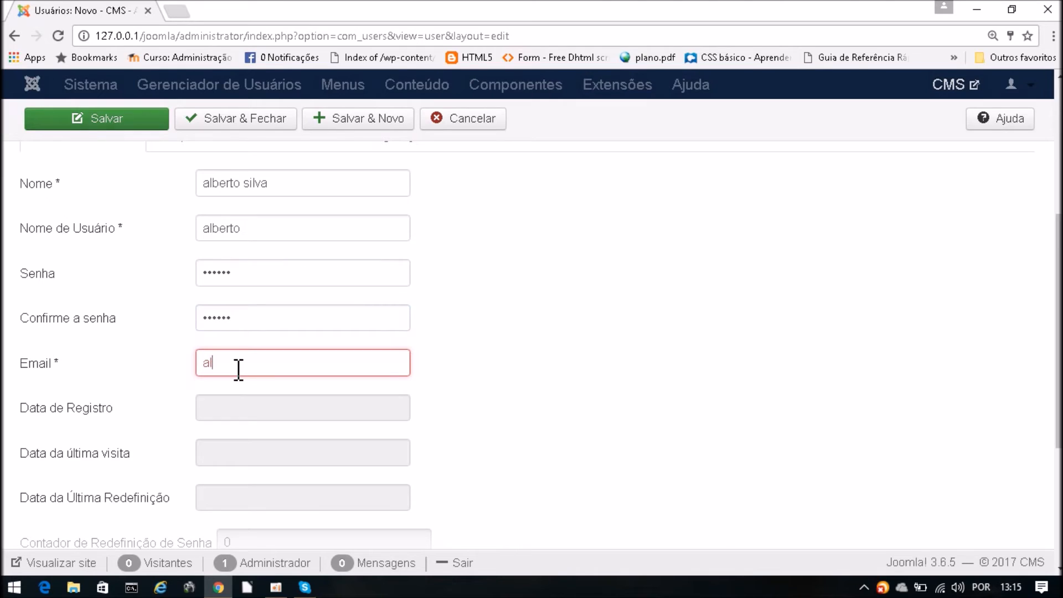
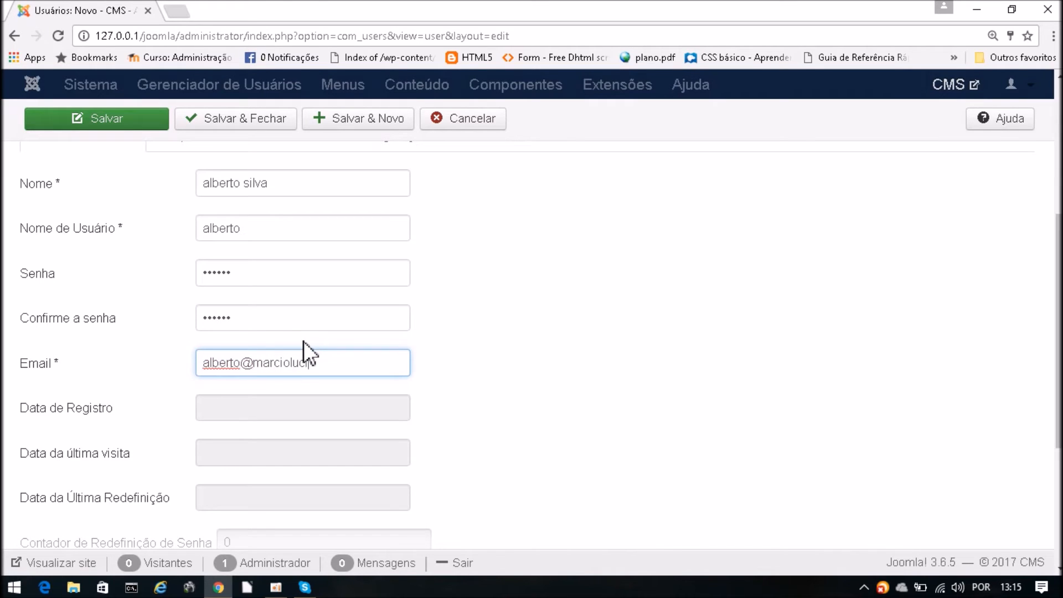
scroll(390, 423, down, 4)
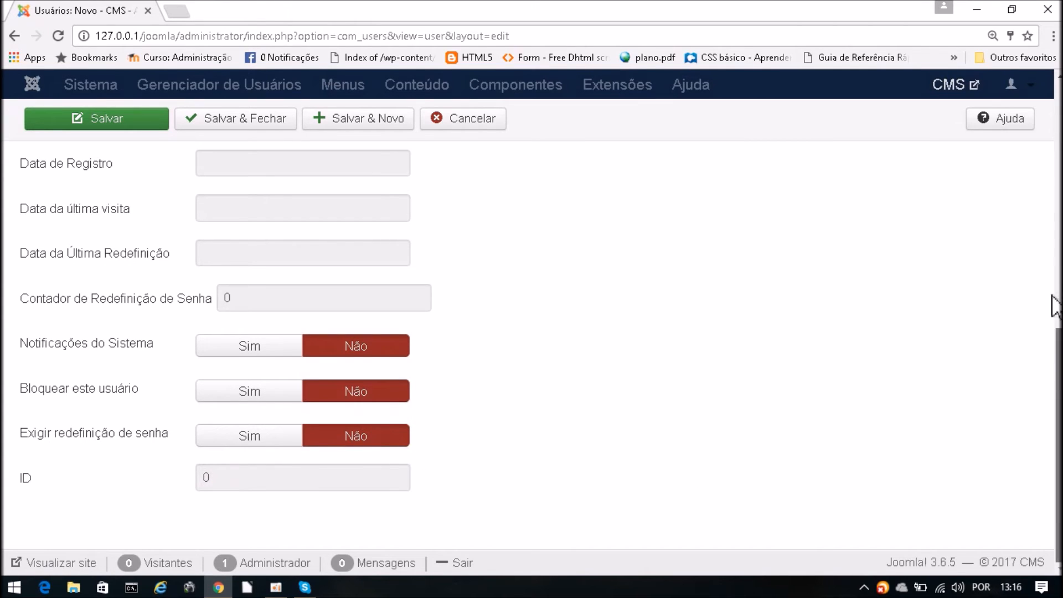
drag(1051, 344, 1051, 128)
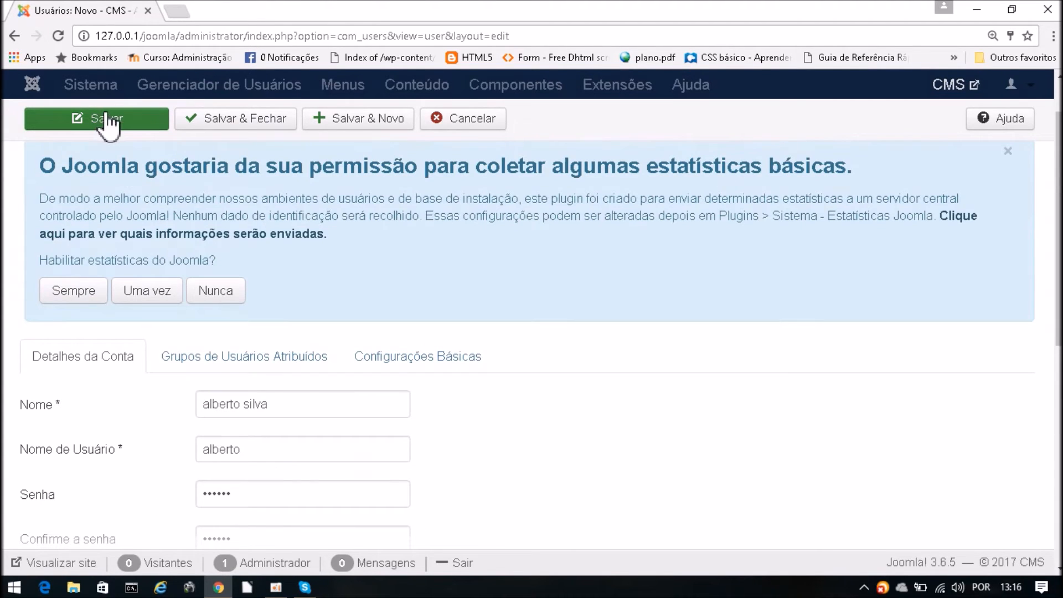
- Save and close the second user, decline Chrome's password prompt, and review the three-account list
click(214, 119)
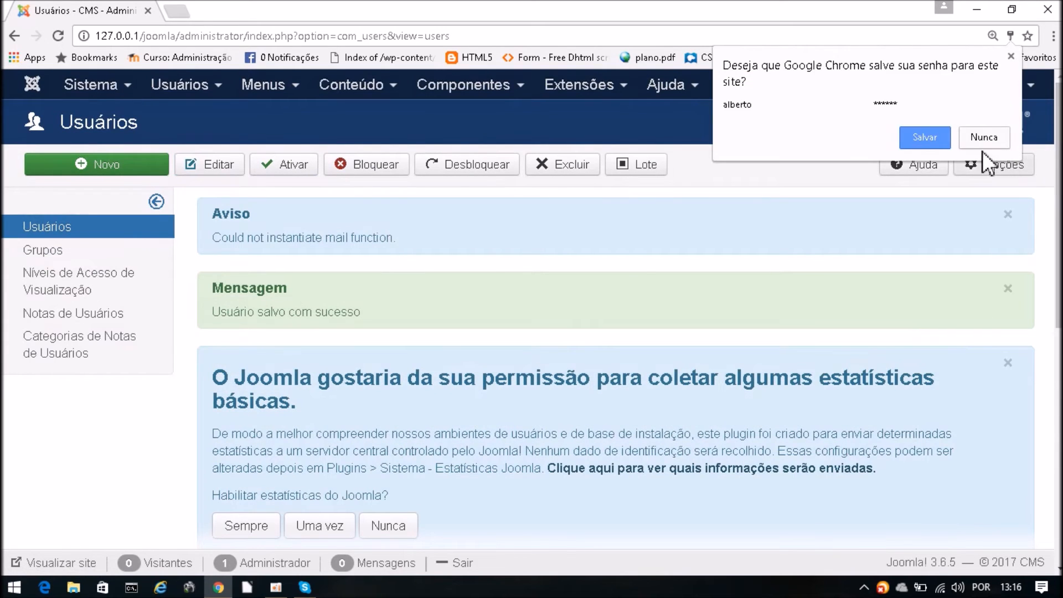
click(925, 137)
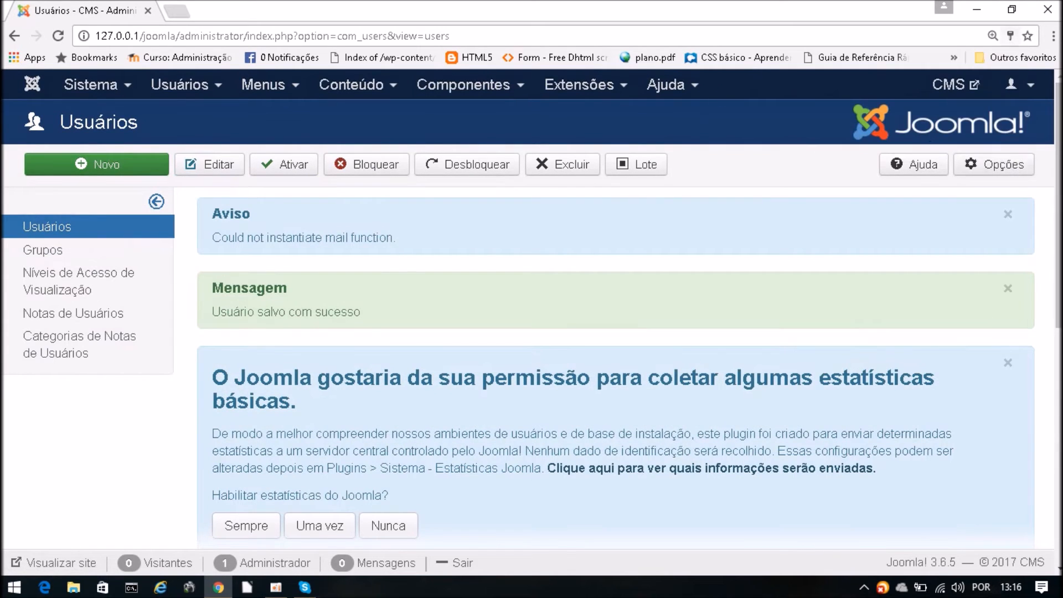
scroll(609, 333, down, 5)
scroll(609, 332, down, 3)
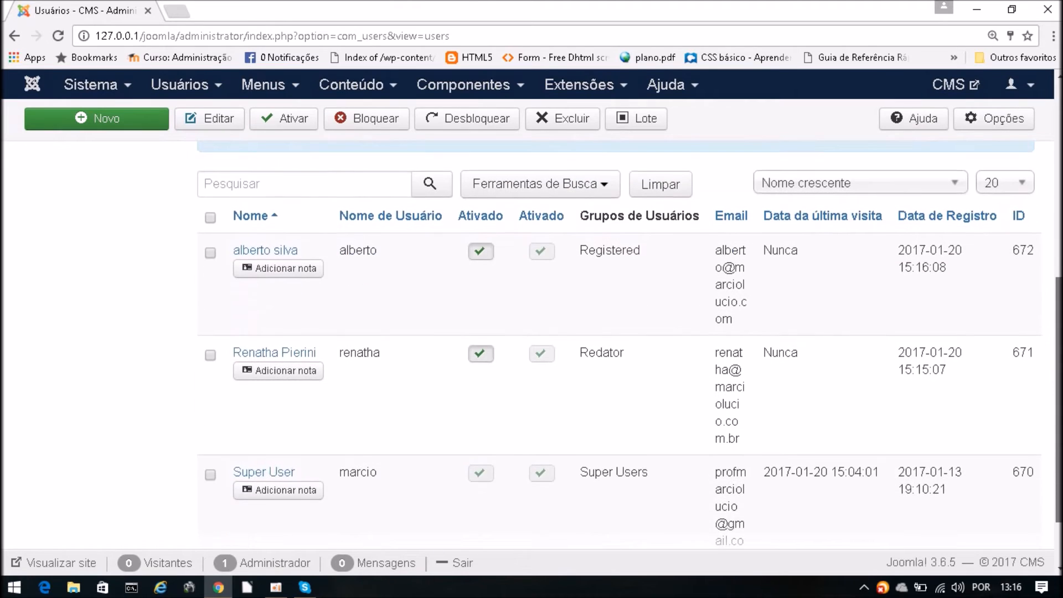
scroll(333, 276, down, 1)
scroll(332, 277, up, 1)
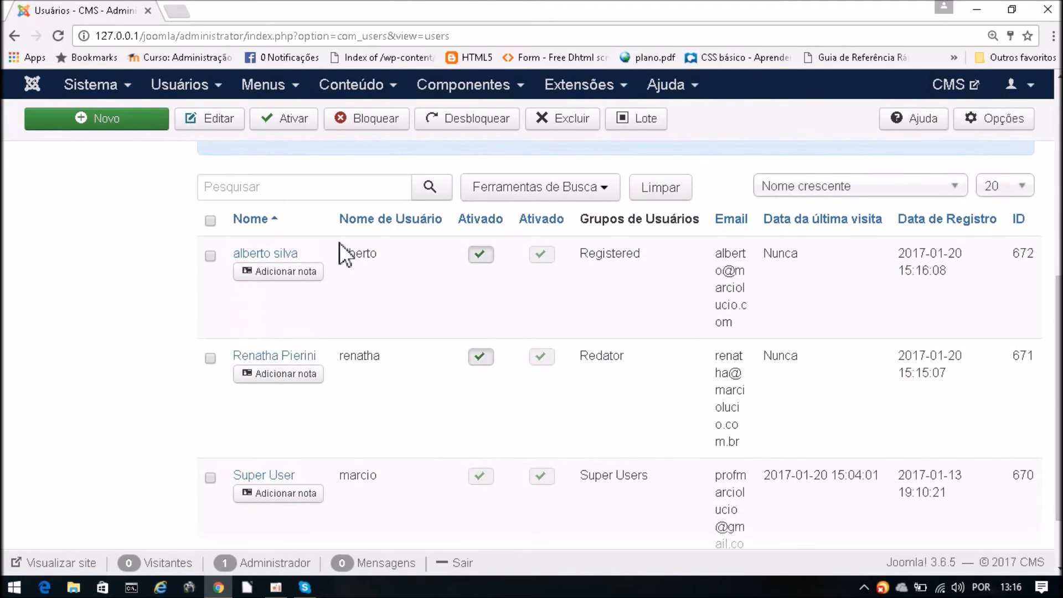
- Move the second account from Registered to the Redator group and save and close it
click(280, 253)
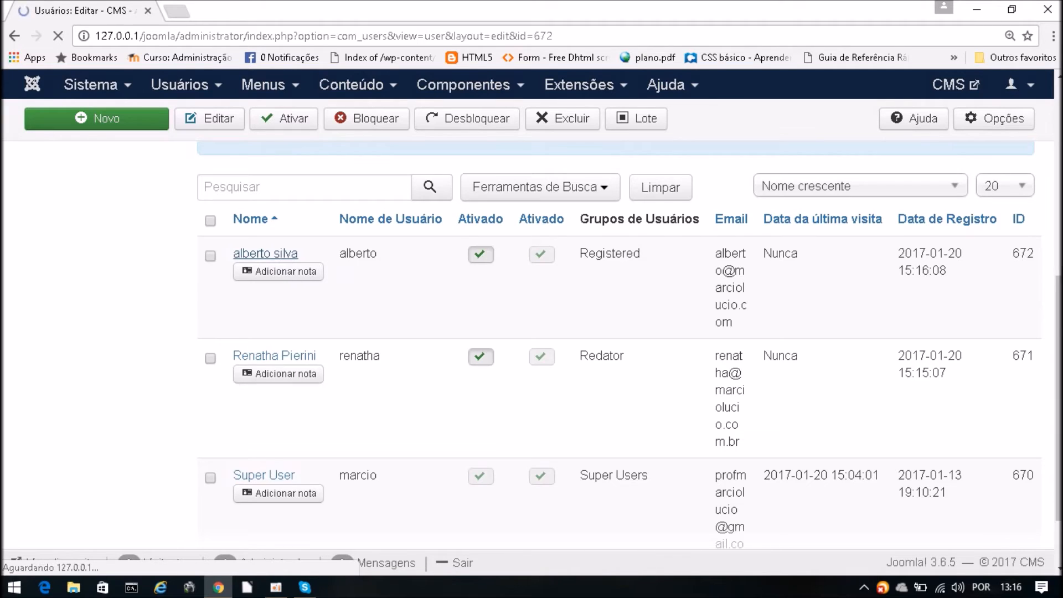
scroll(527, 332, down, 1)
scroll(534, 392, down, 2)
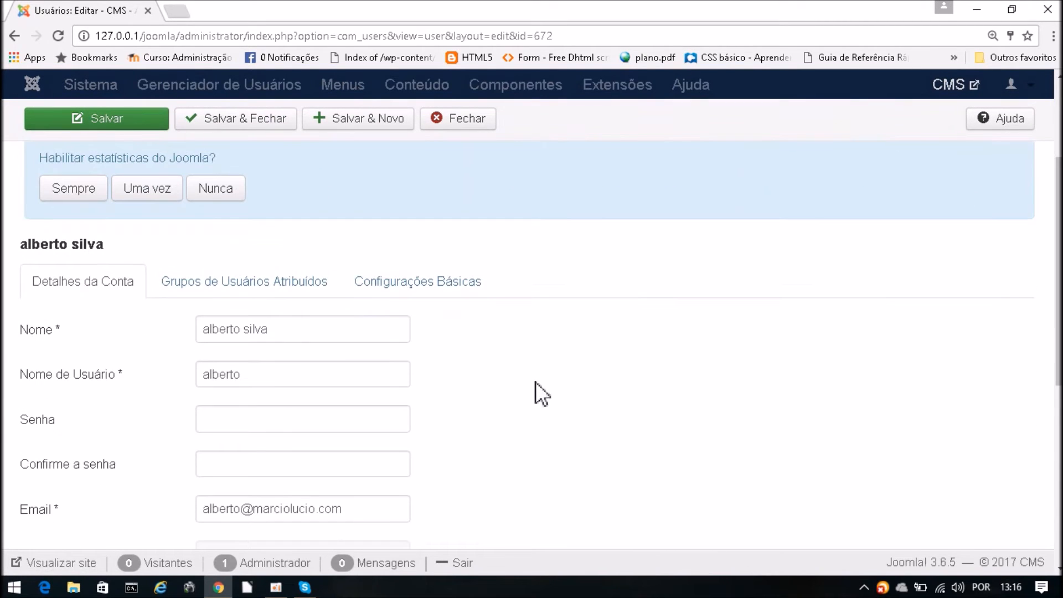
click(201, 287)
drag(1059, 310, 1059, 417)
click(201, 308)
click(201, 352)
drag(1058, 443, 1058, 450)
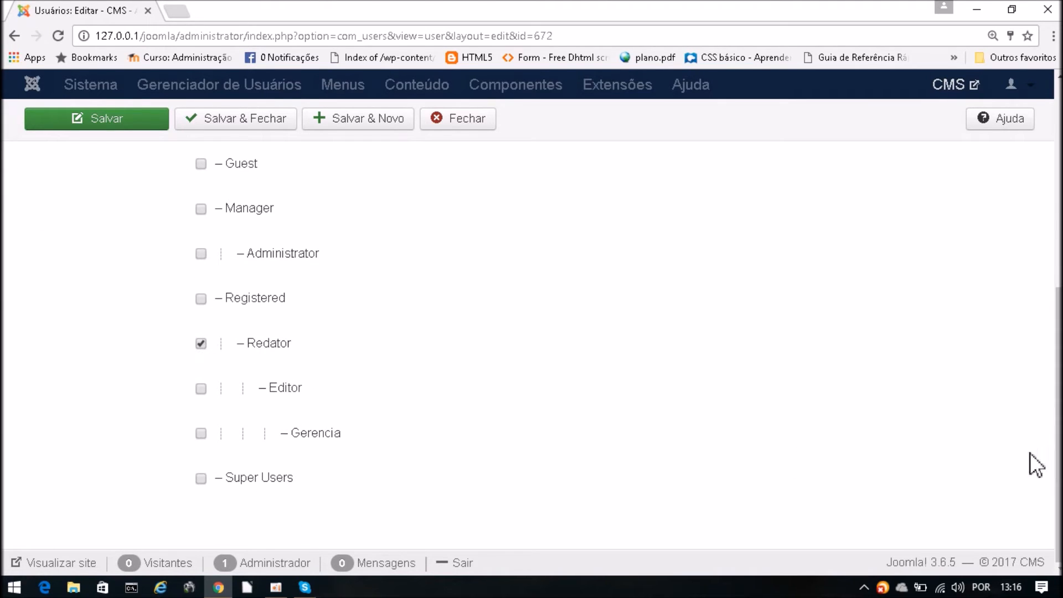
click(221, 122)
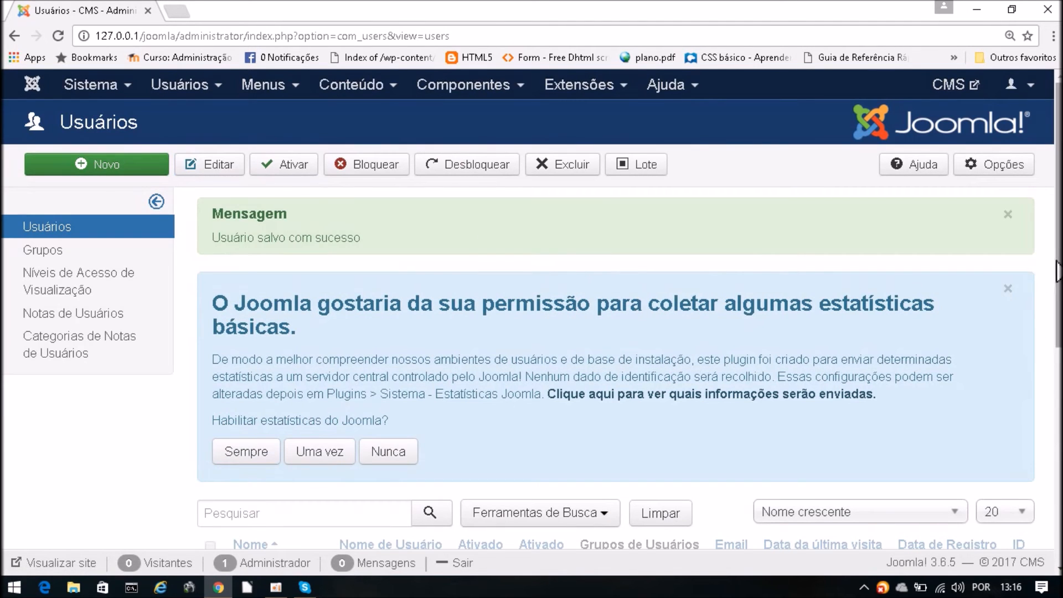
- Open a blank new-user form from the Usuários list with Novo
drag(1058, 216, 1058, 333)
scroll(288, 168, up, 3)
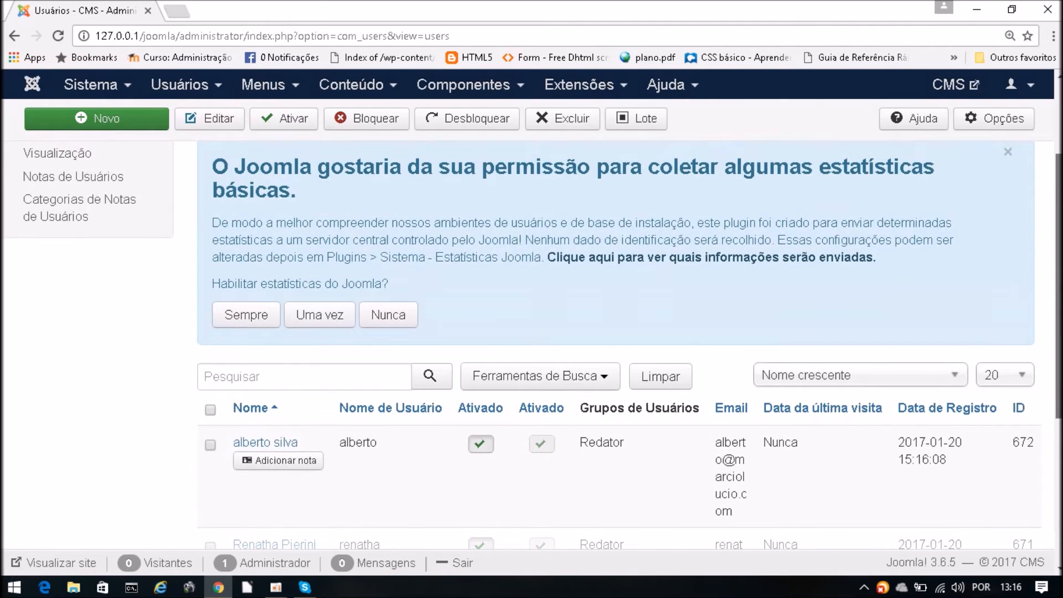
click(131, 118)
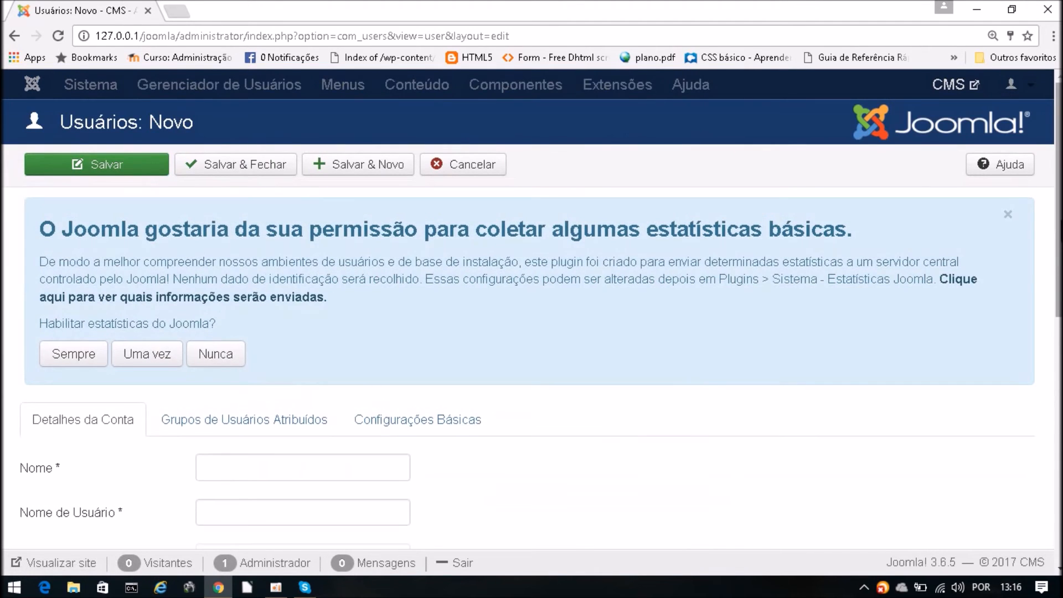
drag(1059, 221, 1059, 285)
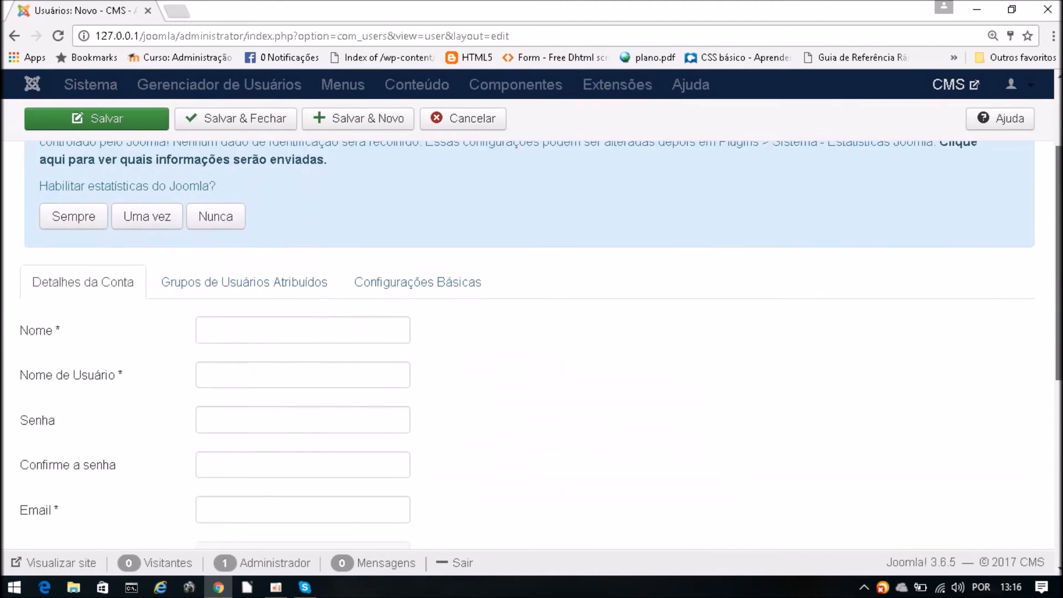
- Assign the new user to the Editor group and remove them from Registered
click(268, 260)
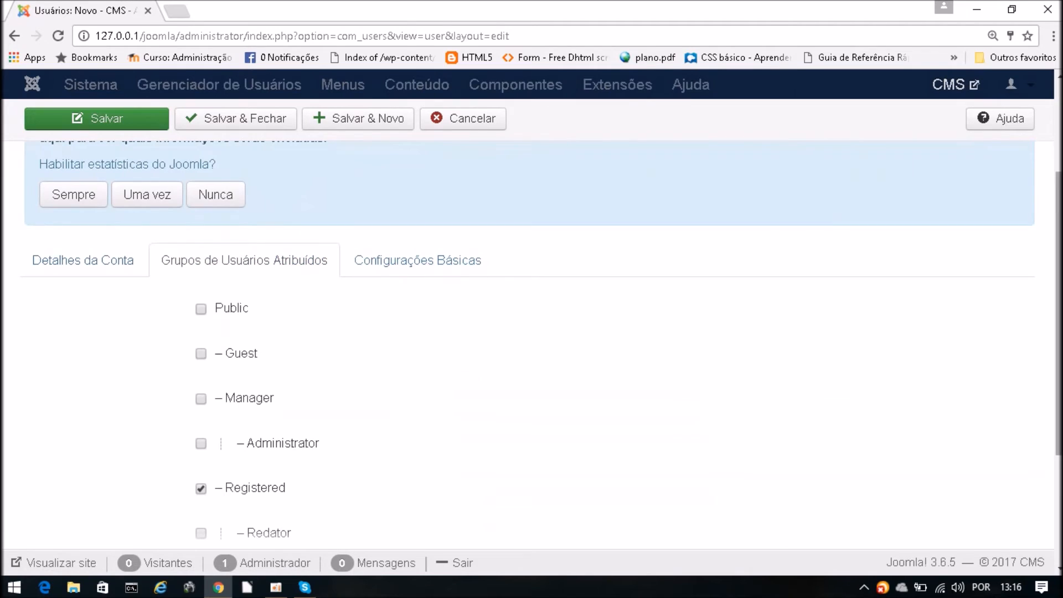
scroll(460, 327, down, 3)
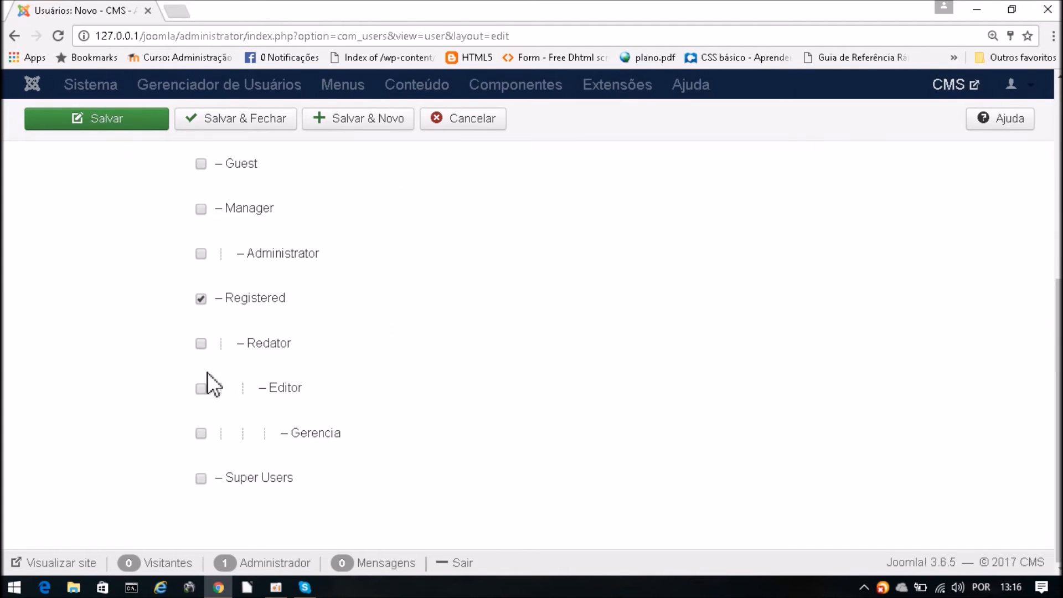
click(202, 389)
click(201, 299)
scroll(496, 439, up, 5)
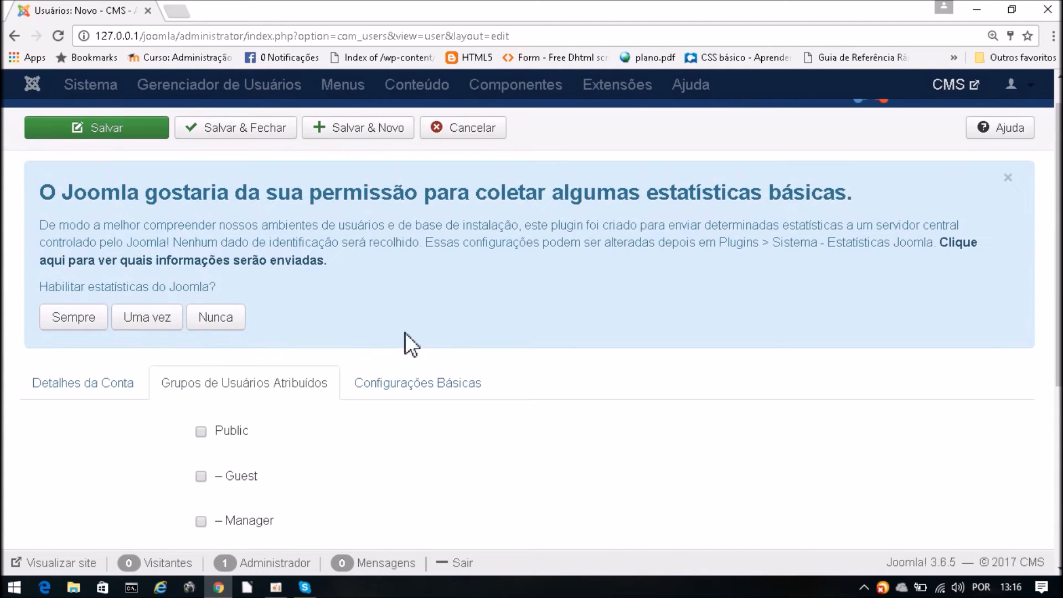
click(110, 385)
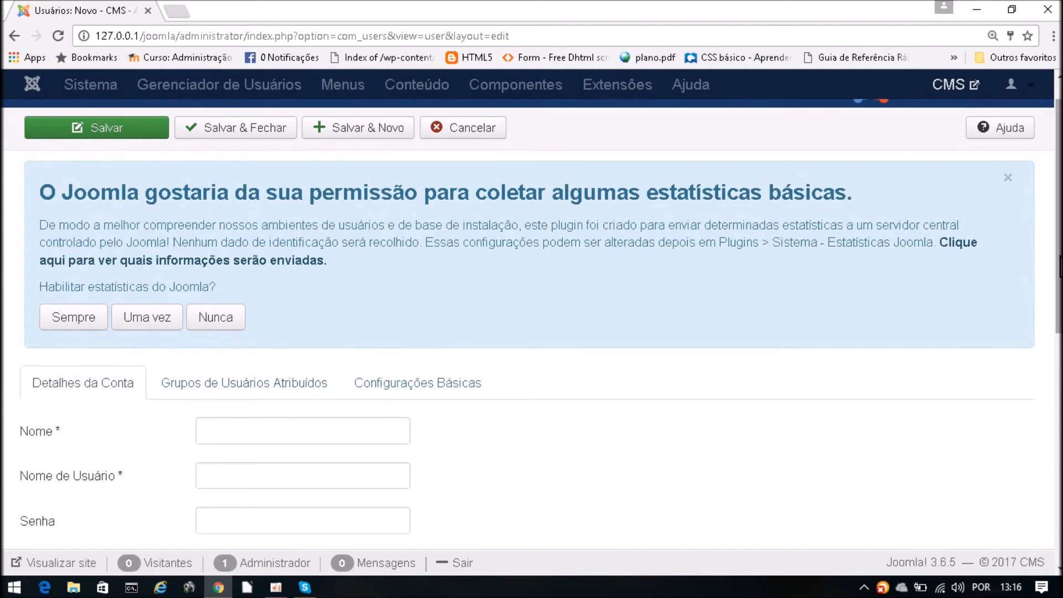
- Fill in the user's name, username, matching password and e-mail address in Detalhes da Conta
scroll(1040, 327, down, 4)
click(299, 225)
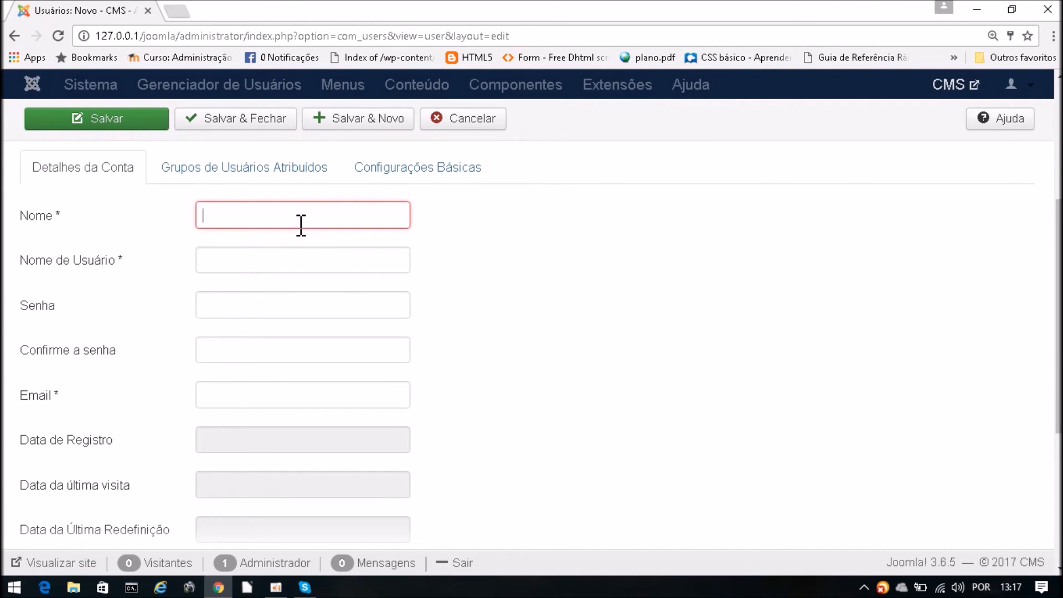
text(monica)
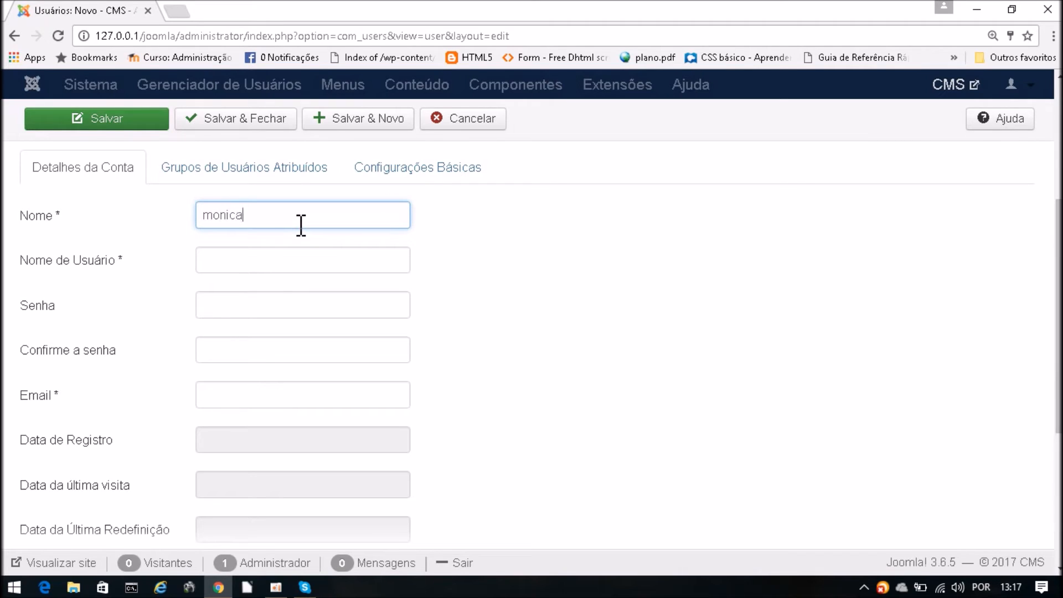
click(297, 261)
text(monica)
click(268, 312)
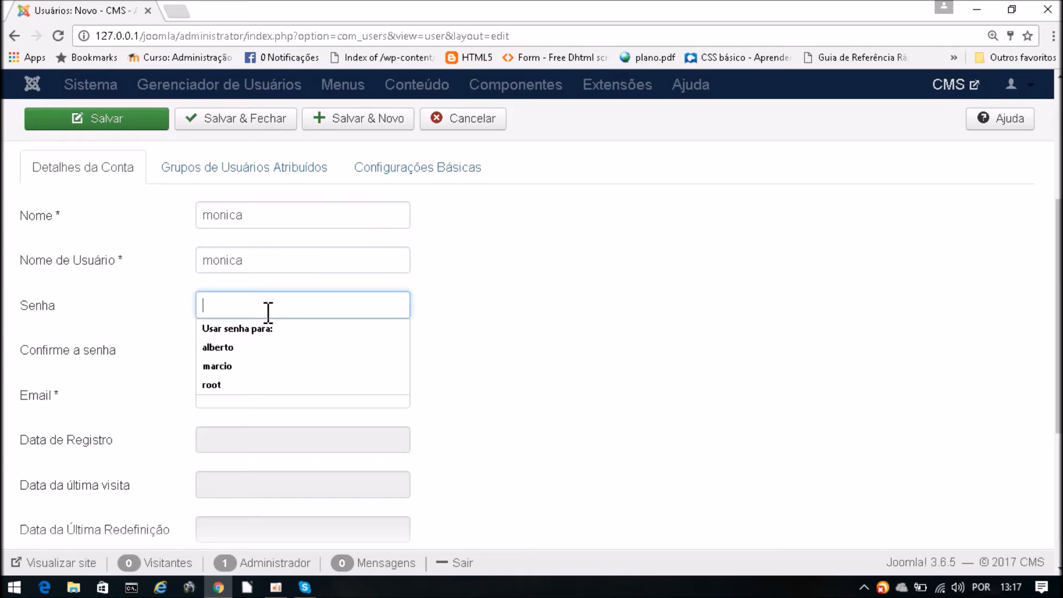
text(12)
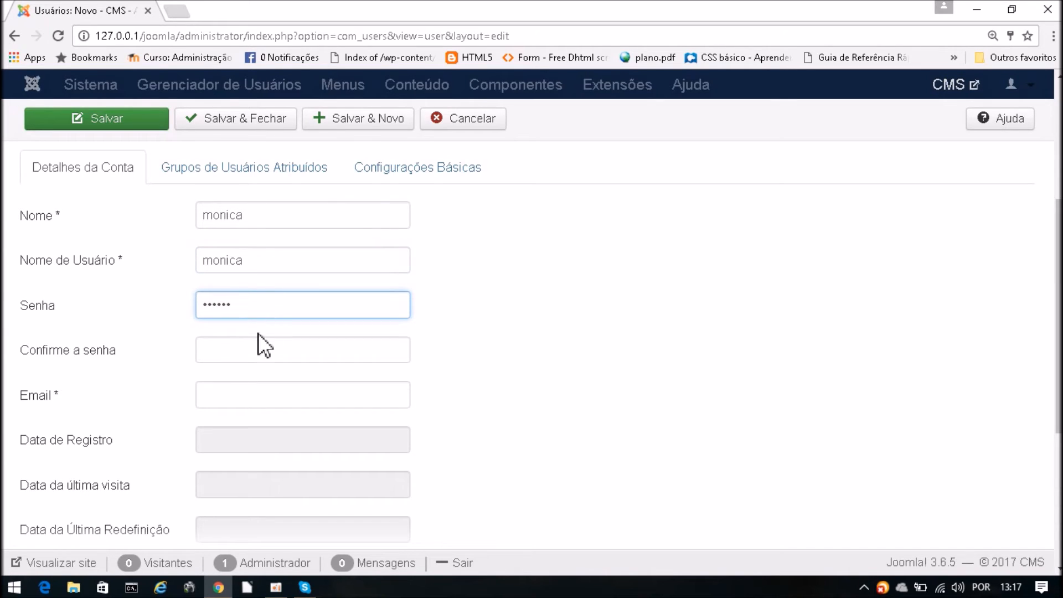
click(247, 350)
text(12)
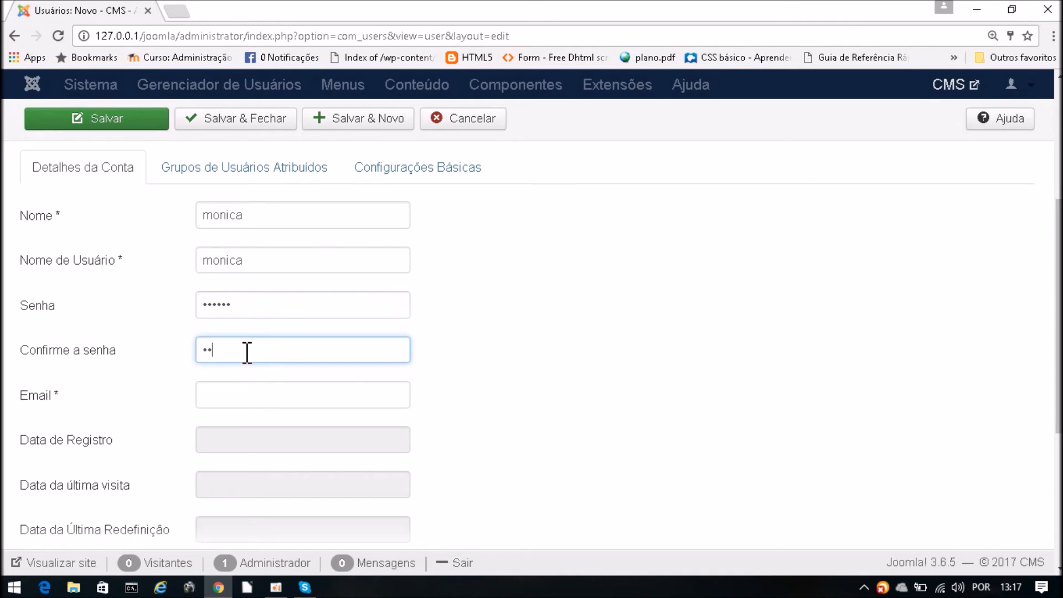
click(262, 395)
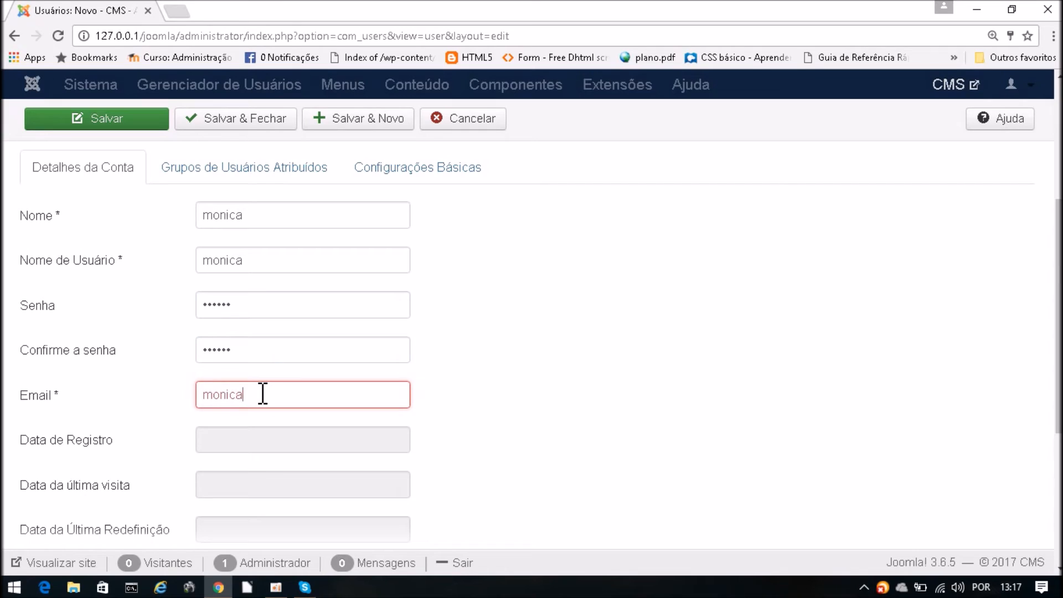
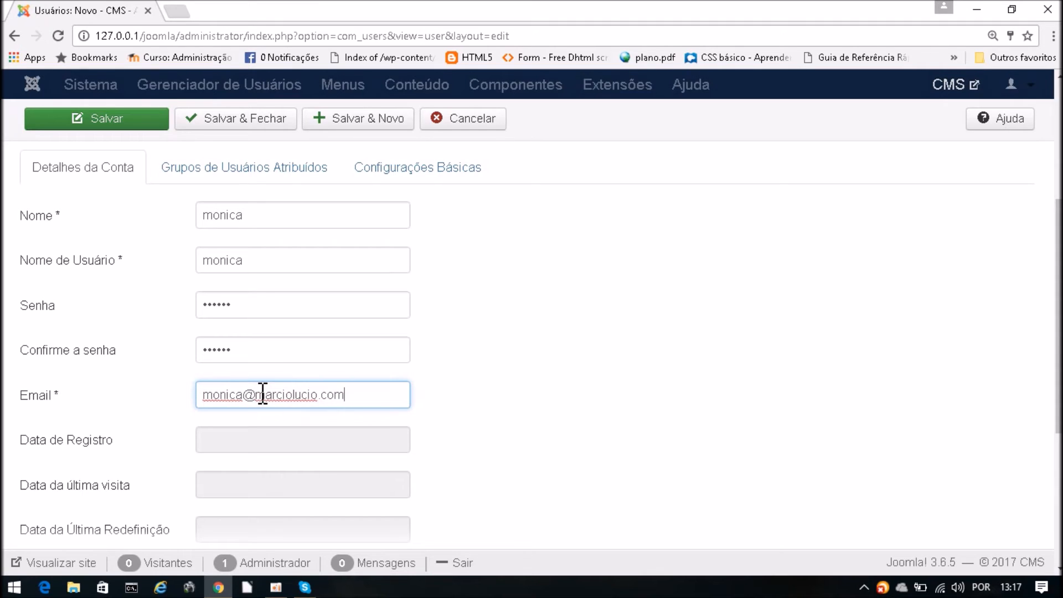
click(489, 394)
scroll(490, 394, down, 5)
scroll(490, 234, up, 10)
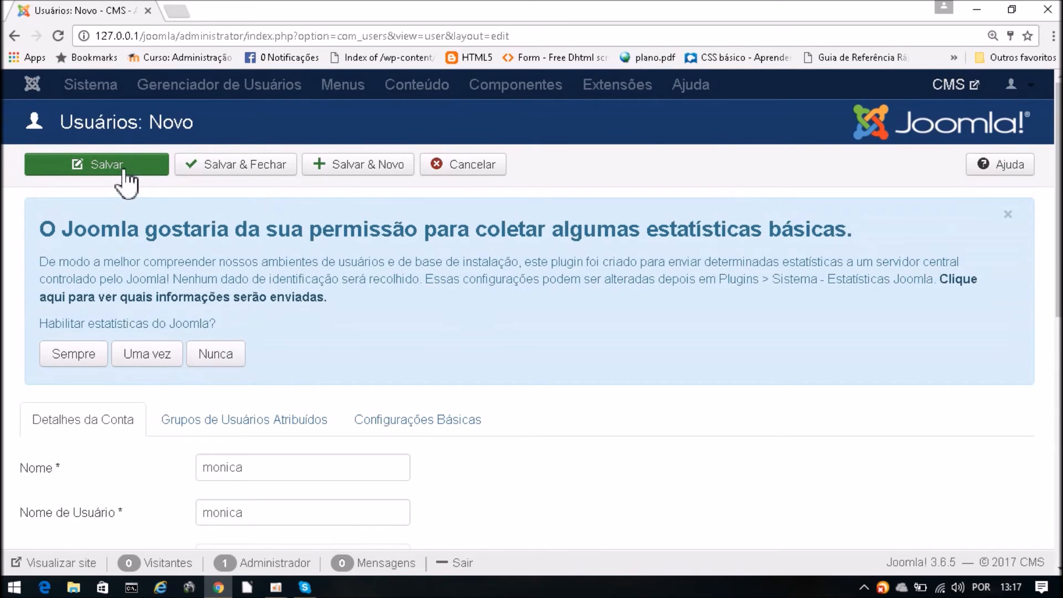
- Save and close the Editor user, check it in the list, and start another new user
click(220, 169)
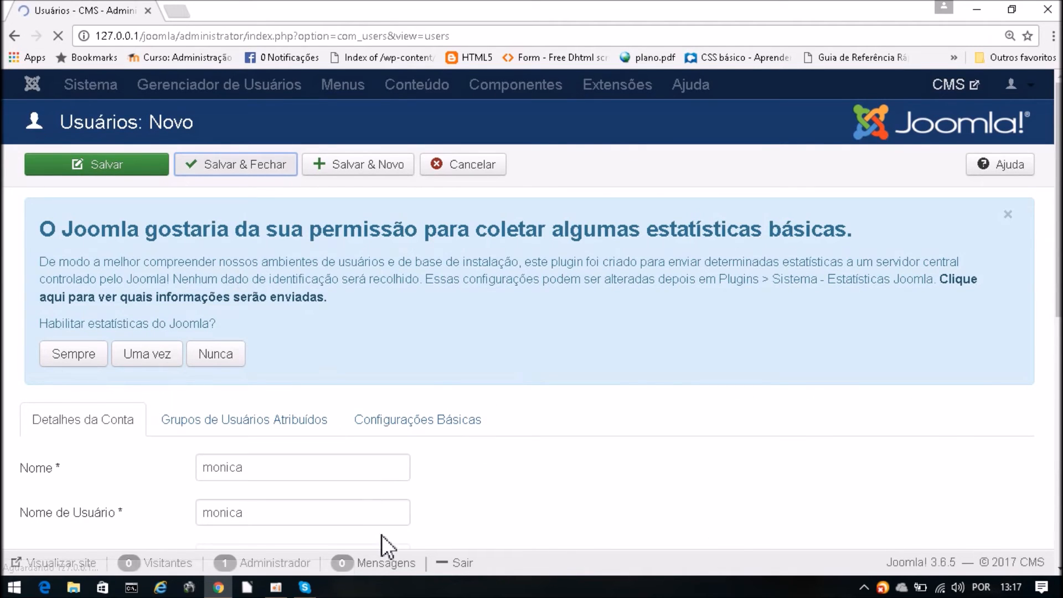
scroll(227, 433, down, 5)
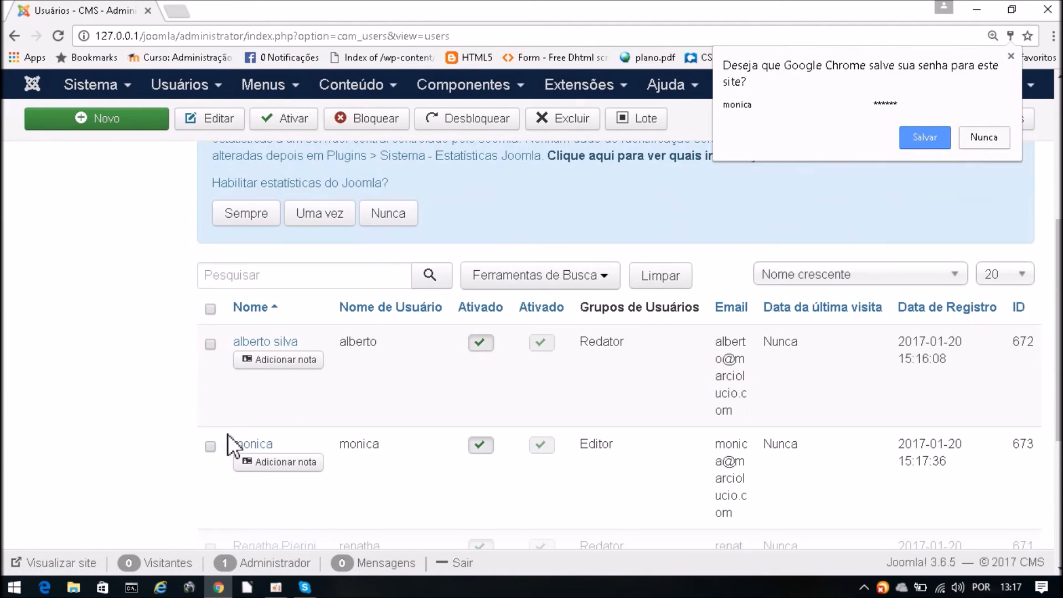
scroll(217, 449, down, 1)
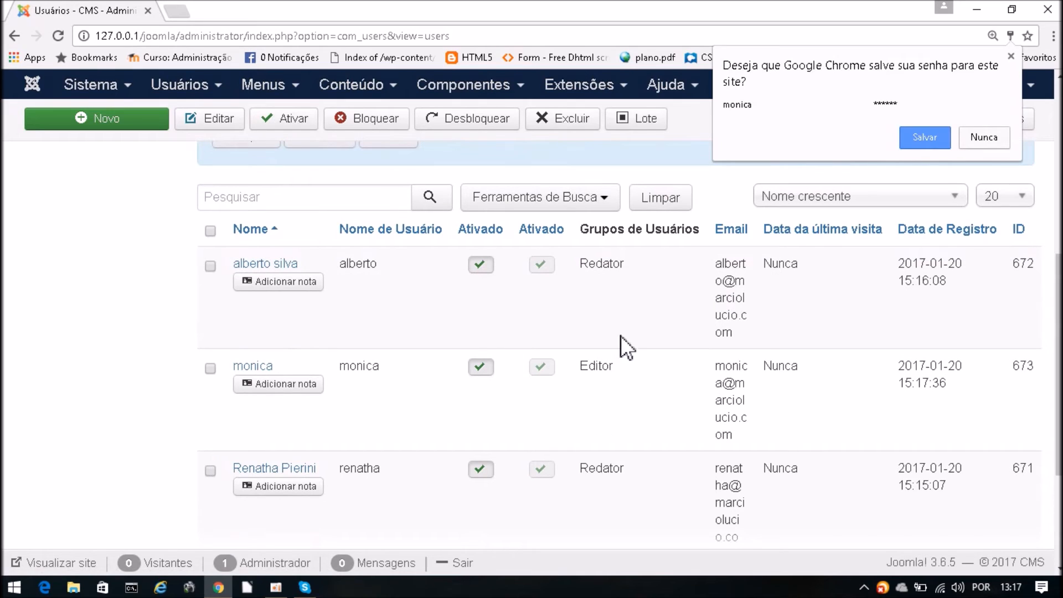
scroll(7, 374, up, 6)
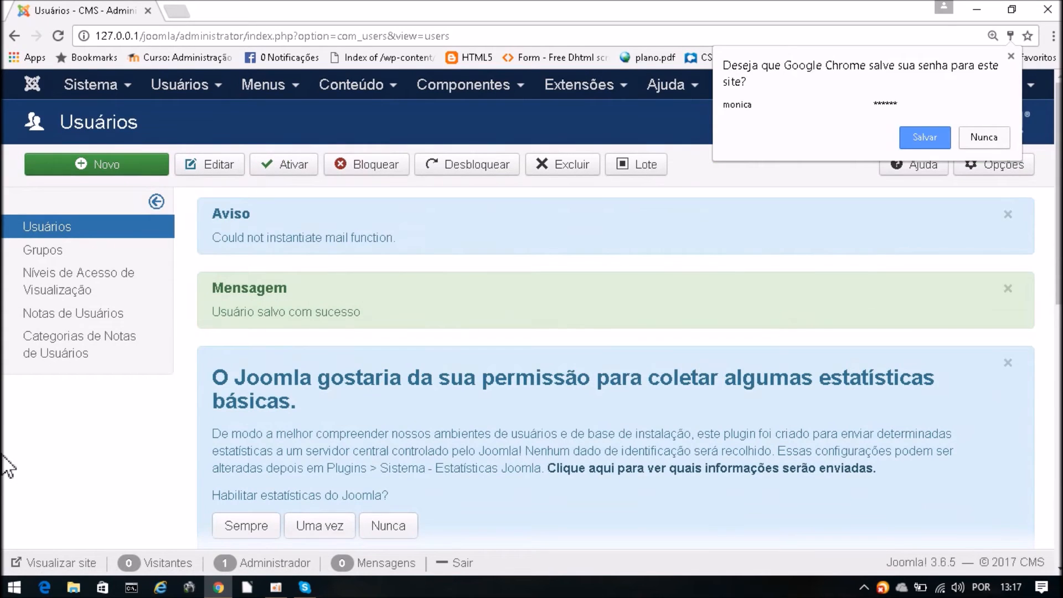
click(106, 166)
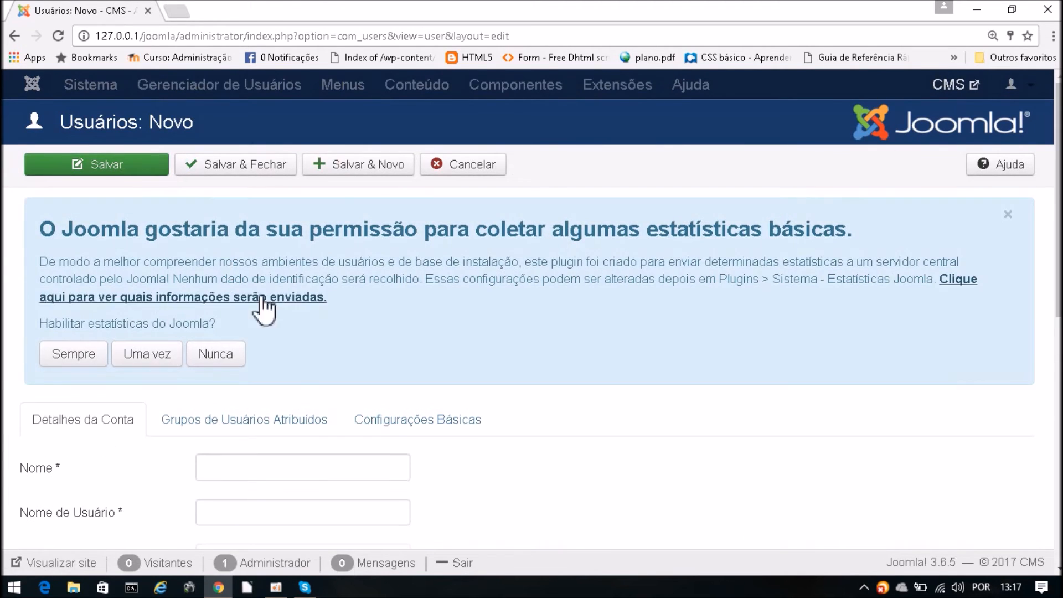
- Enter the fourth user's name and username on the Detalhes da Conta tab
scroll(636, 378, down, 5)
click(250, 156)
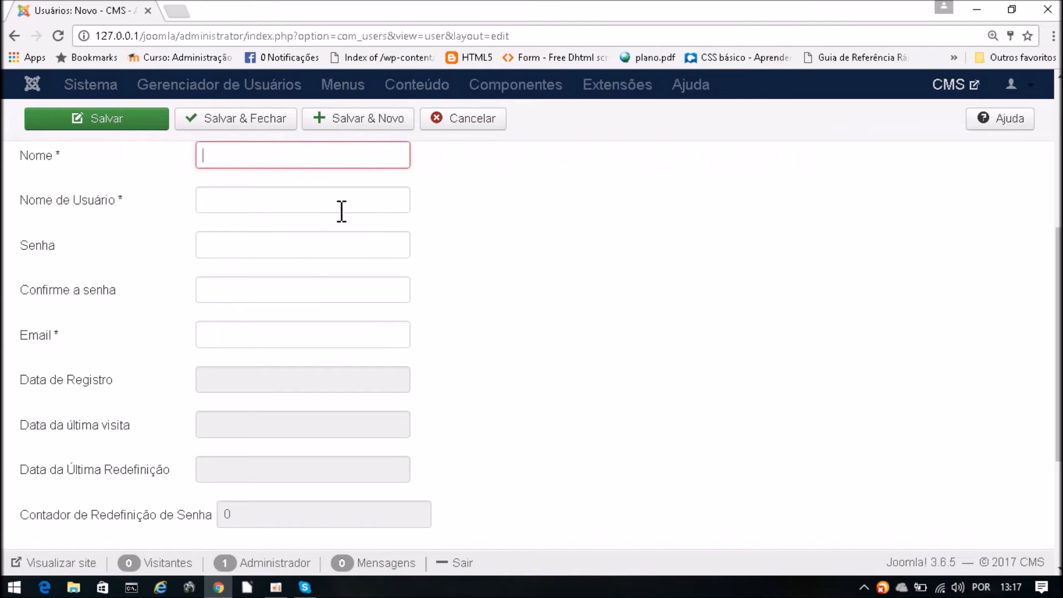
scroll(327, 204, up, 3)
click(309, 322)
click(272, 318)
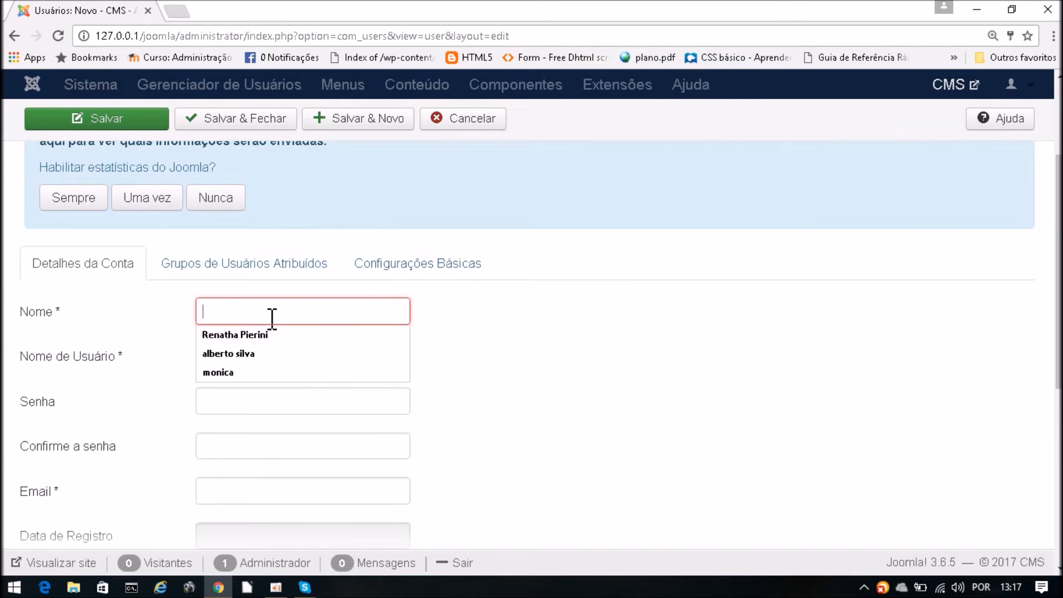
text(bruno)
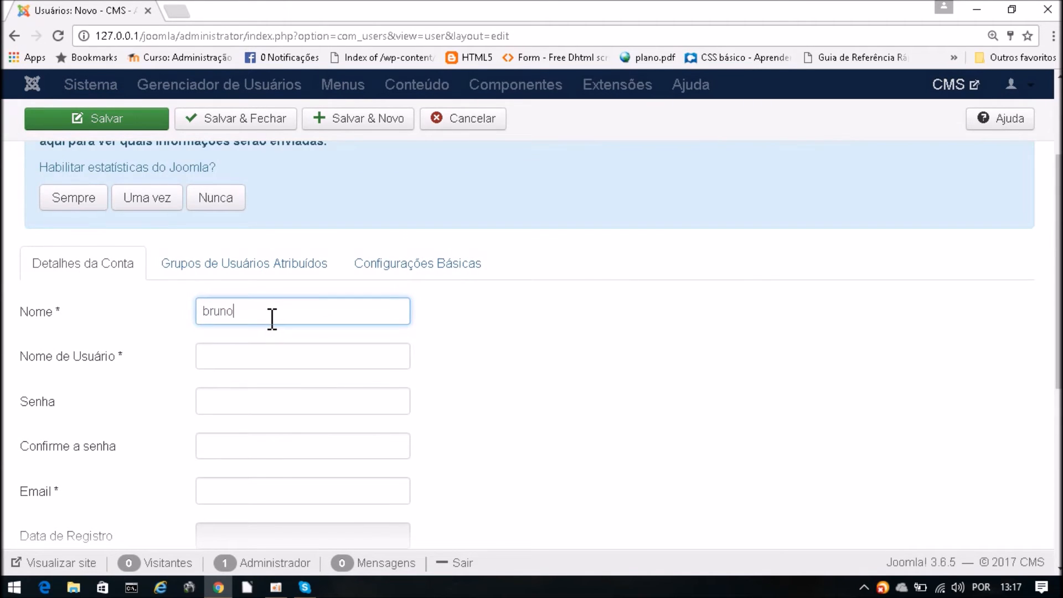
click(247, 359)
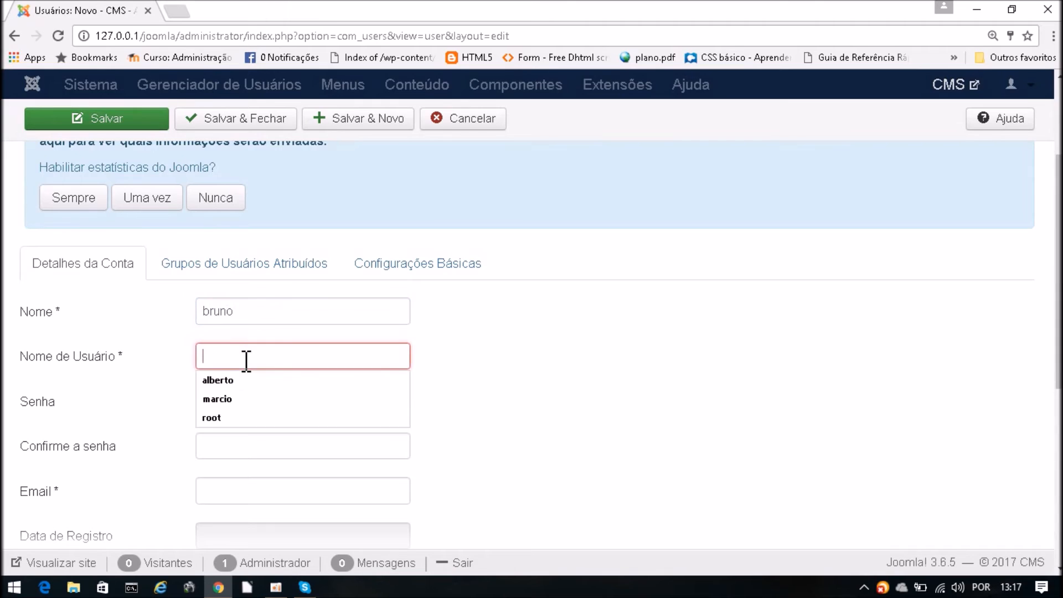
text(bruno)
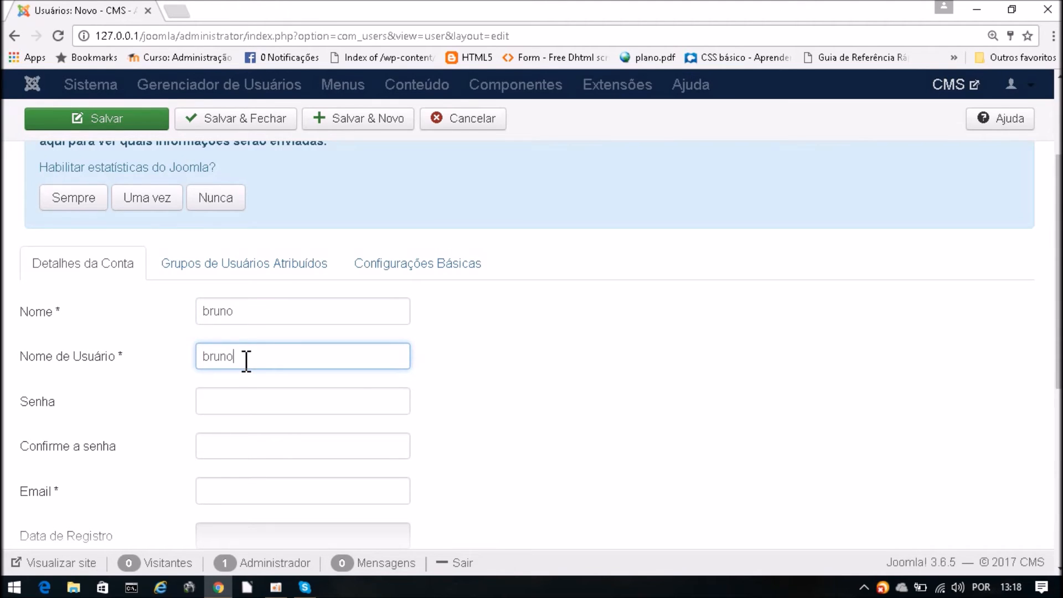
- Enter the password, its confirmation, and the user's e-mail address
click(237, 403)
text(123)
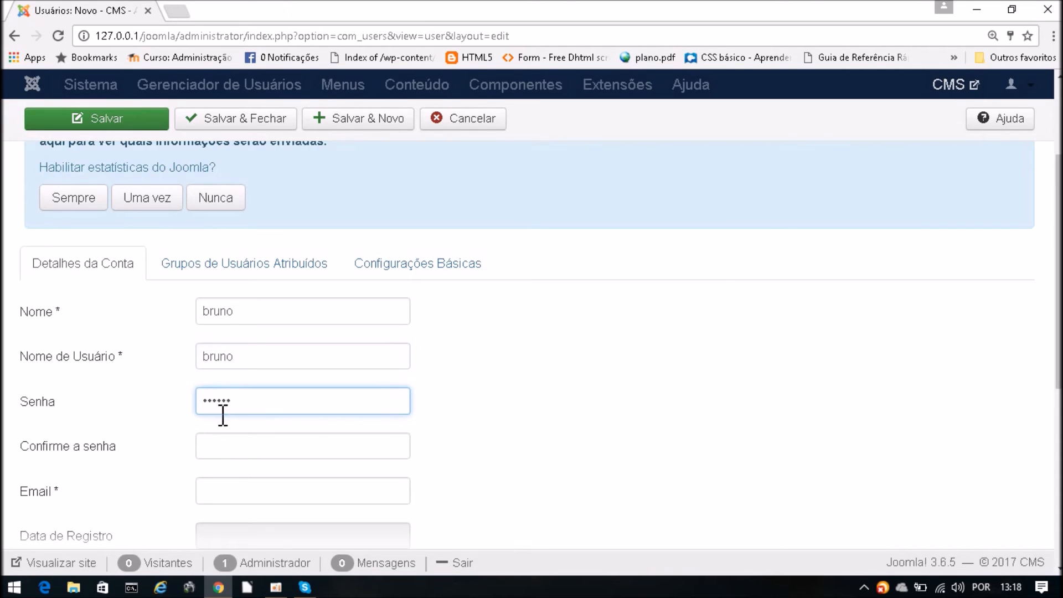
click(233, 446)
text(12)
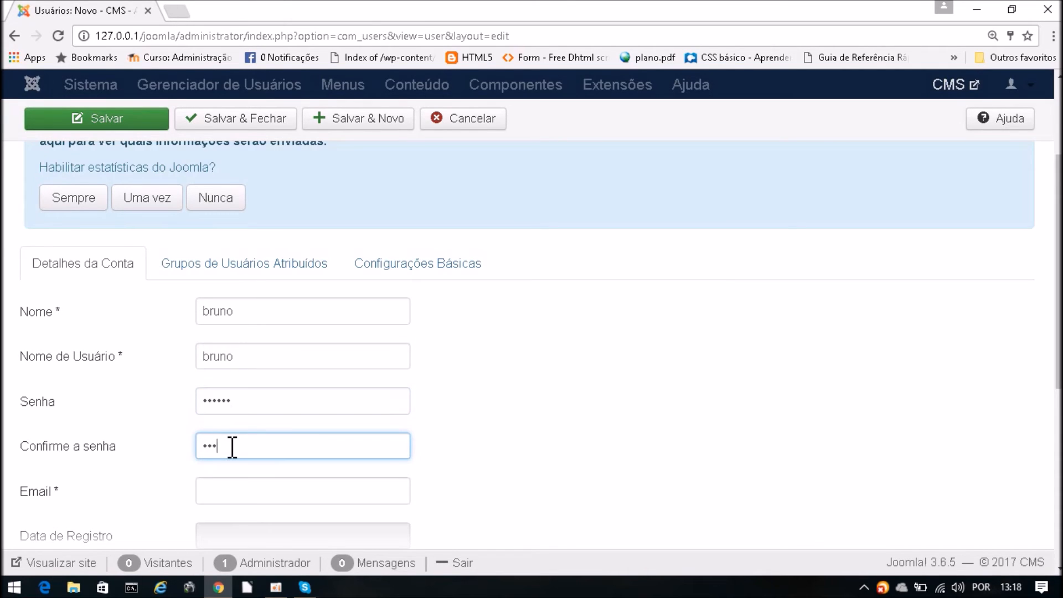
click(225, 495)
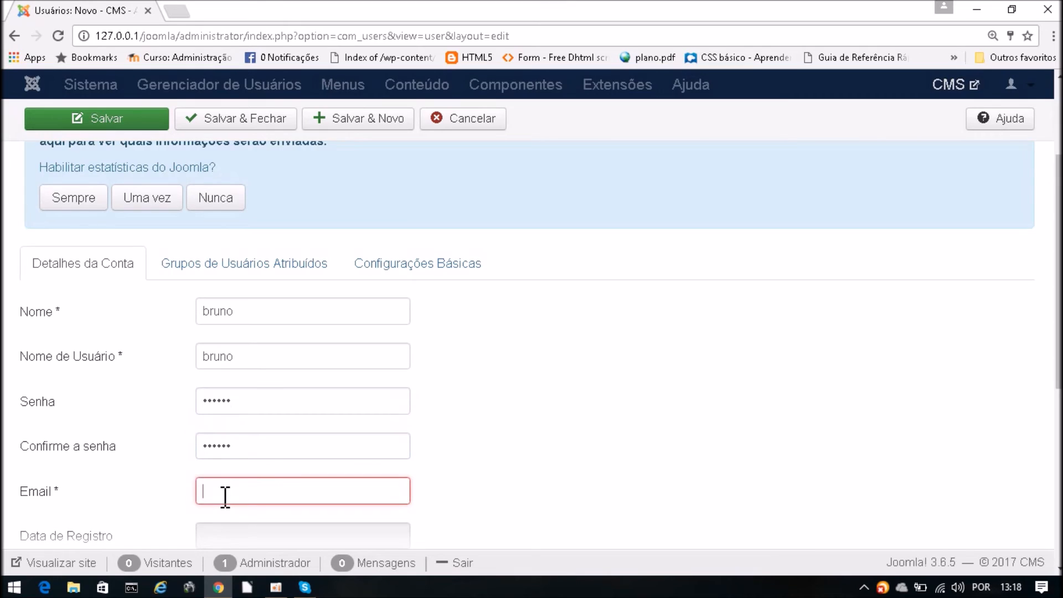
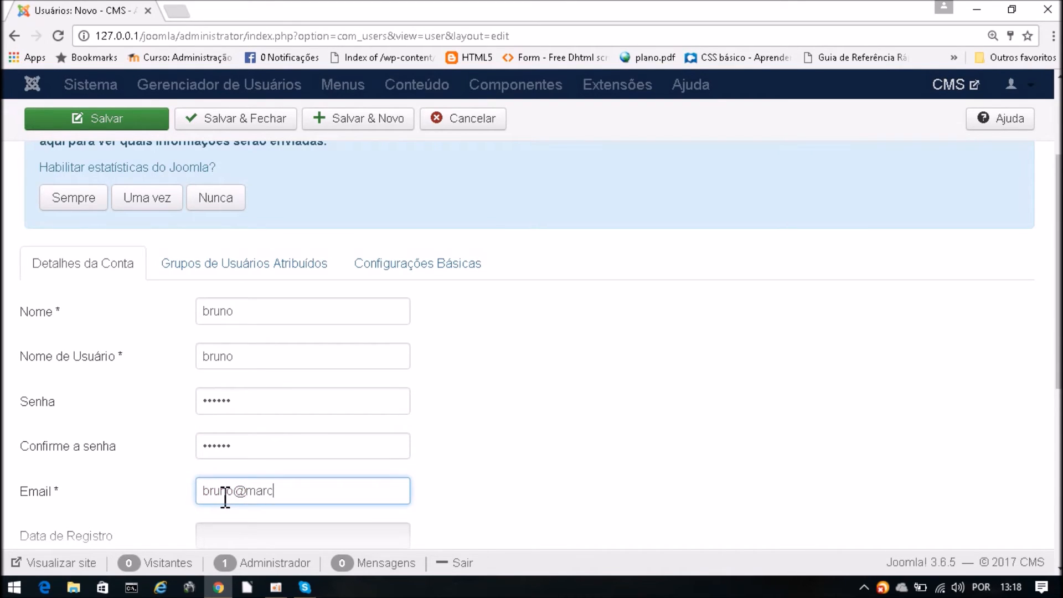
scroll(225, 497, down, 5)
scroll(239, 481, up, 8)
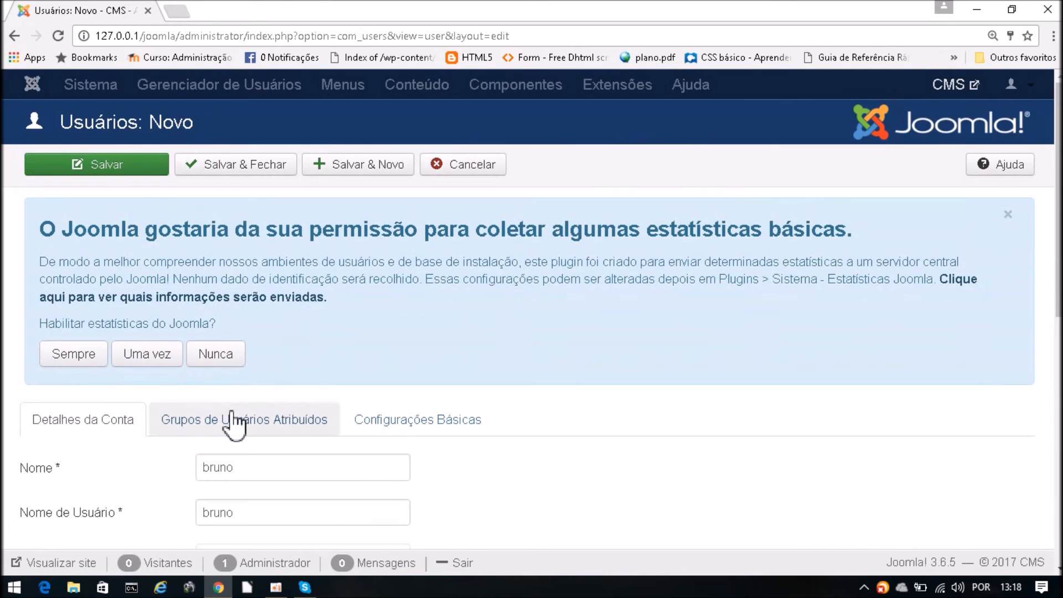
- Switch the fourth user from Registered to the Gerencia group and save, checking the confirmation message
click(250, 426)
scroll(637, 493, down, 5)
click(201, 299)
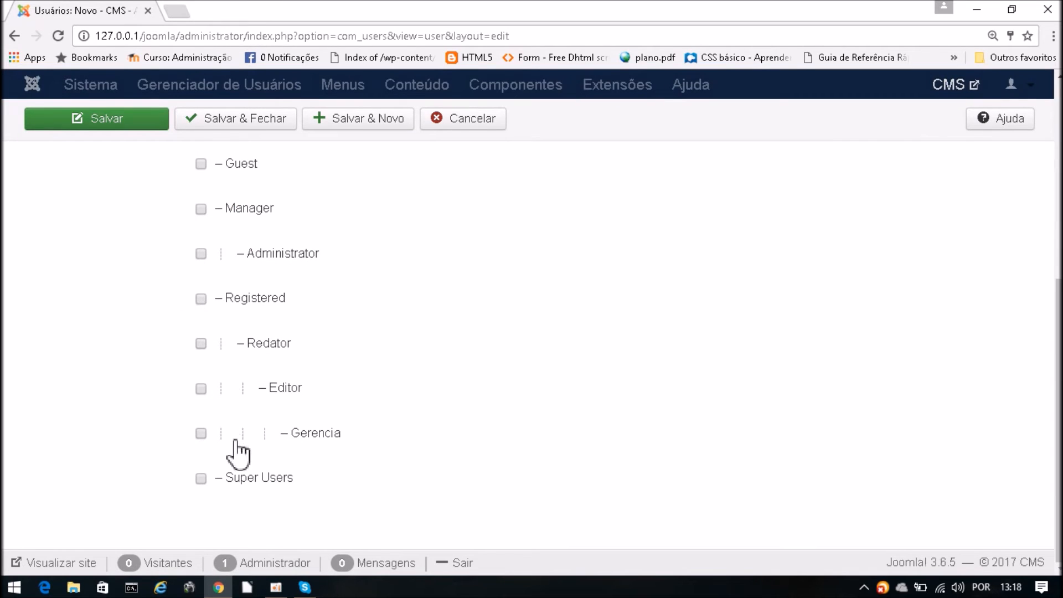
click(201, 433)
scroll(475, 425, up, 5)
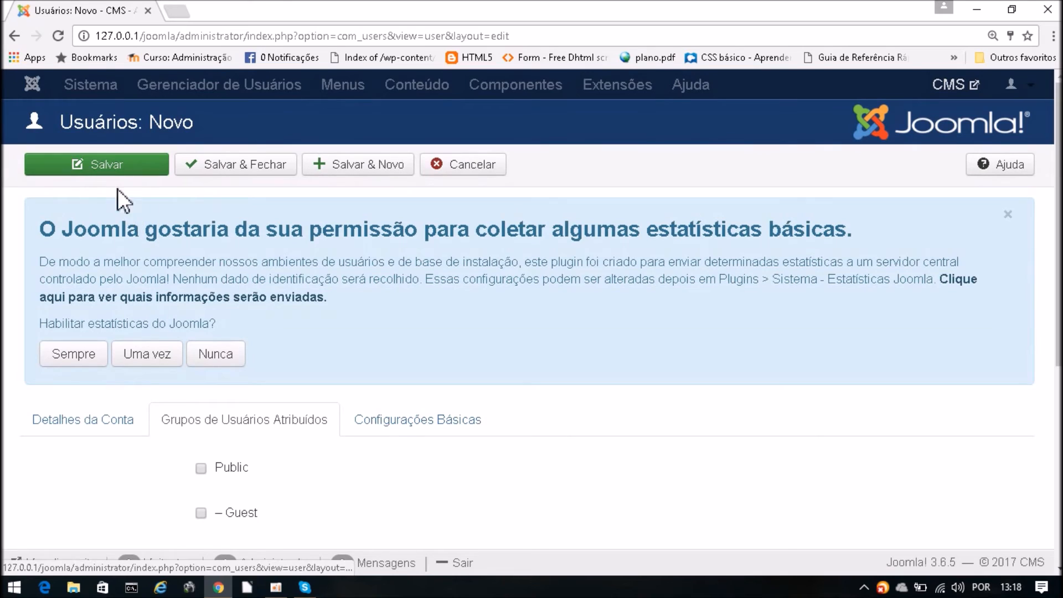
click(108, 166)
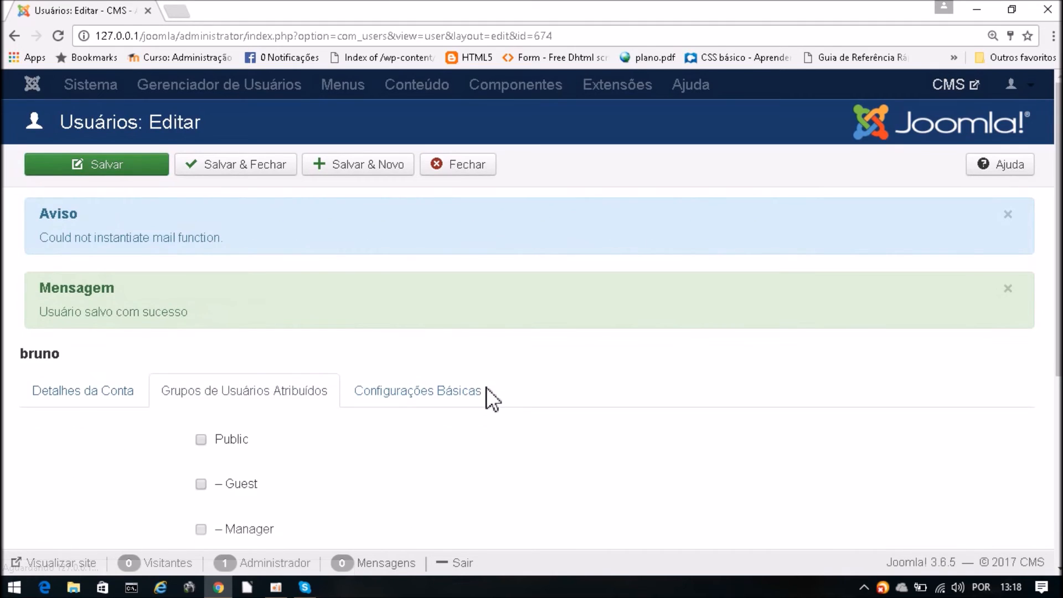
scroll(486, 433, down, 5)
scroll(486, 433, down, 1)
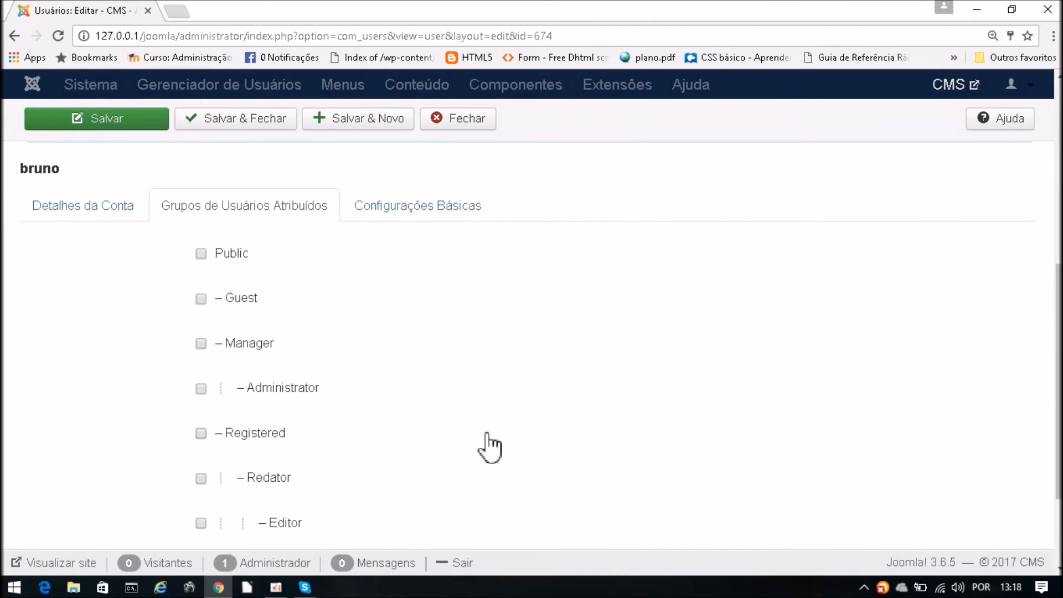
scroll(456, 391, up, 6)
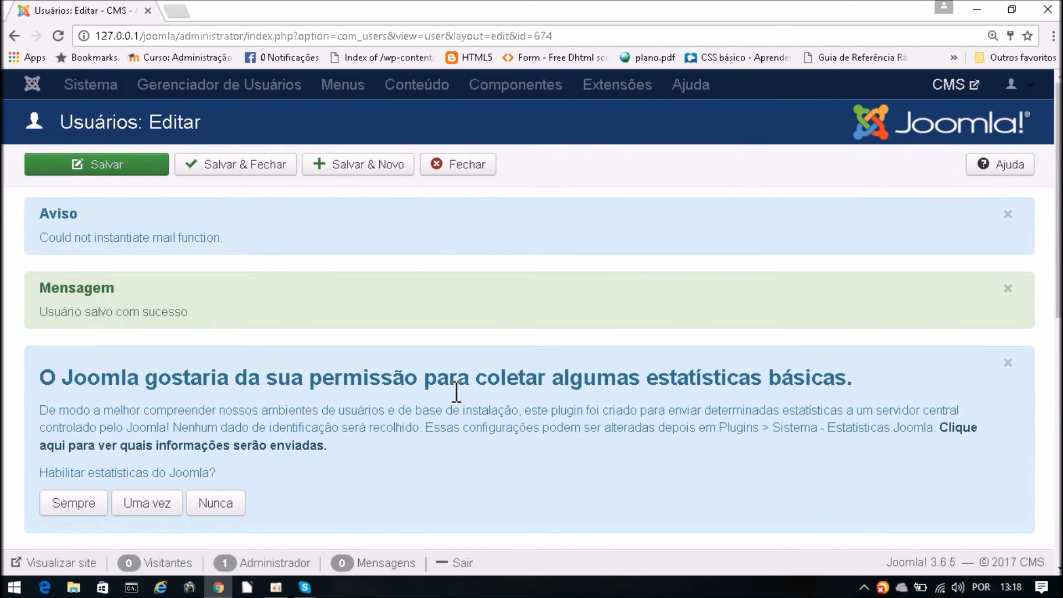
scroll(447, 404, down, 5)
scroll(446, 420, up, 5)
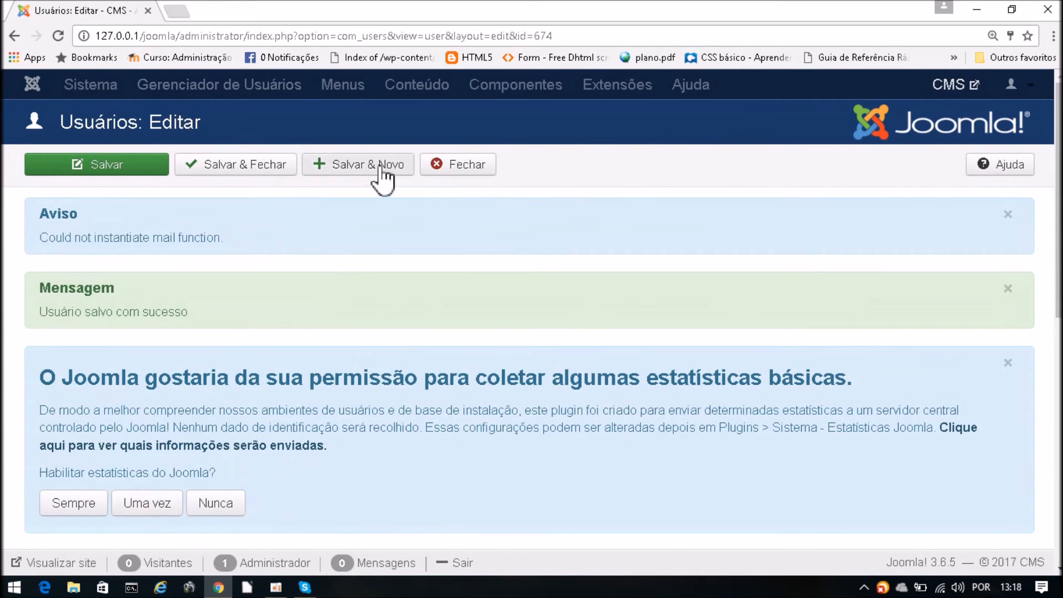
- Close the user editor and go to Usuários > Gerenciar
click(464, 169)
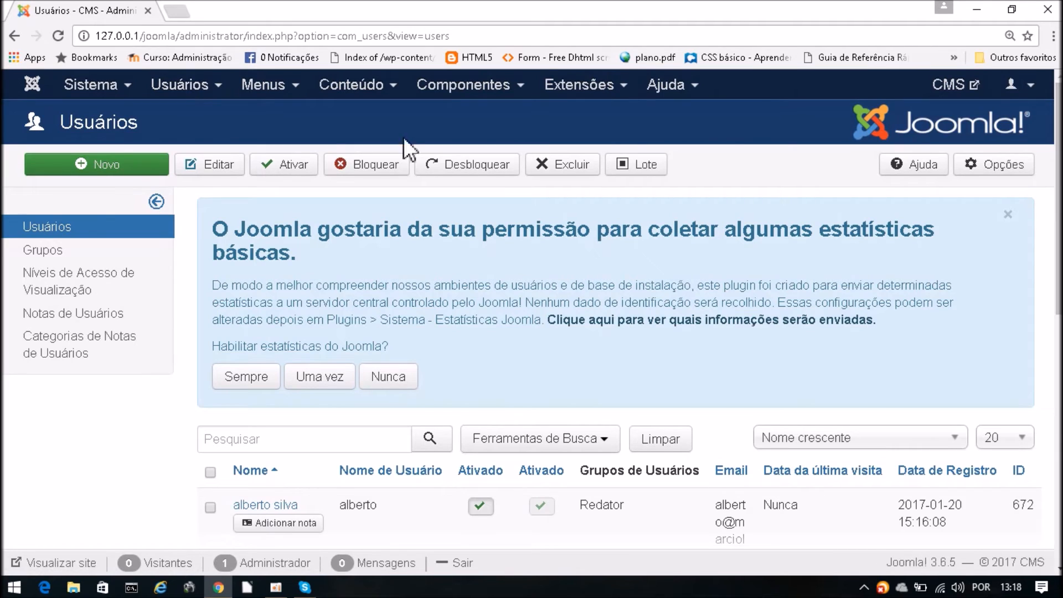
click(181, 87)
click(180, 119)
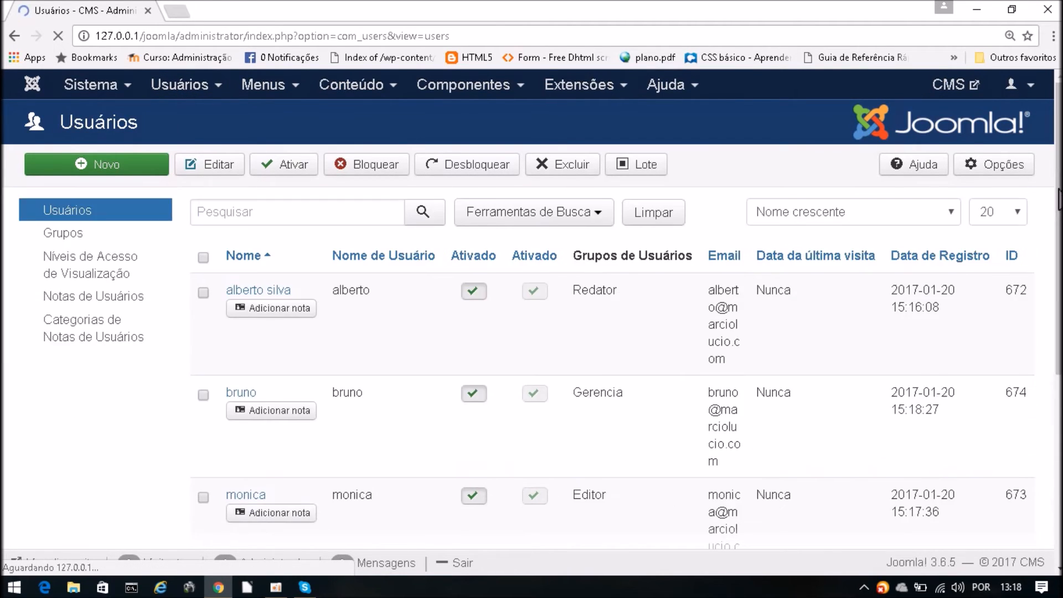
- Review each user's Grupos de Usuários entries, highlighting the Redator and Editor groups
scroll(1050, 244, down, 2)
scroll(1050, 244, down, 4)
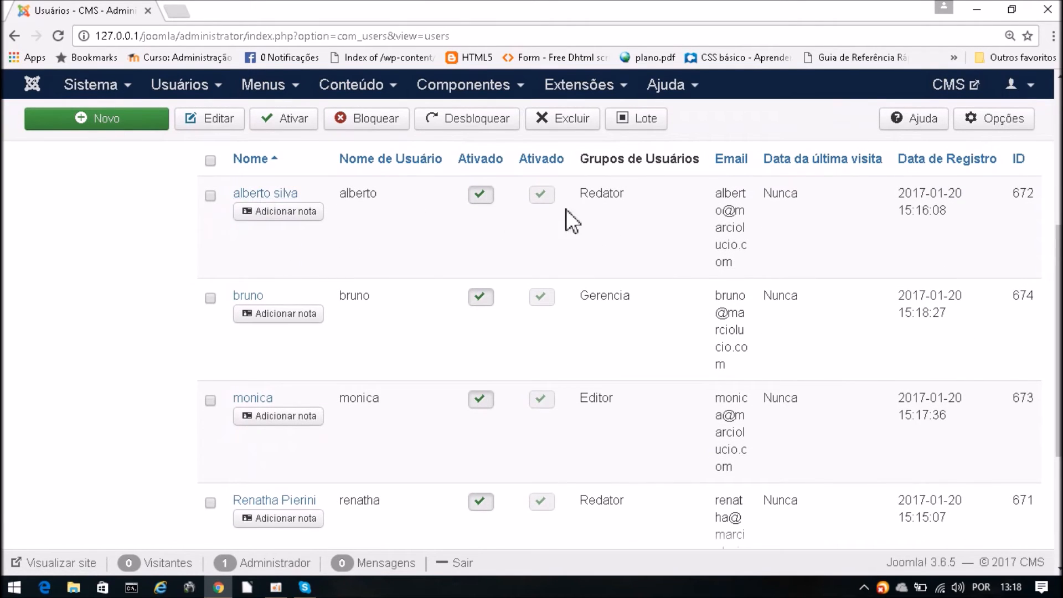
drag(1058, 290, 1057, 395)
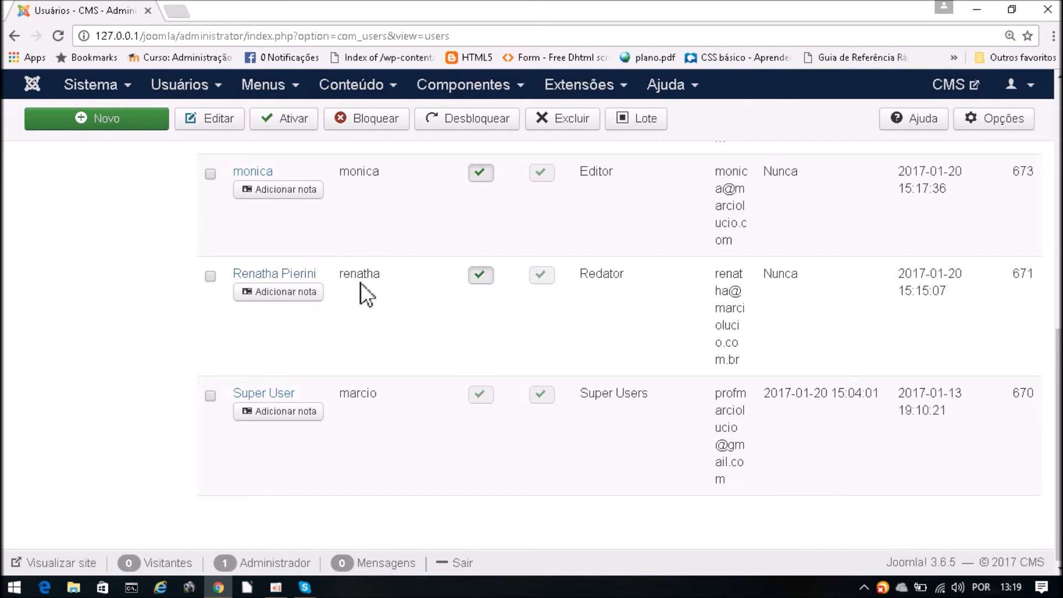
scroll(361, 291, up, 3)
scroll(365, 333, up, 2)
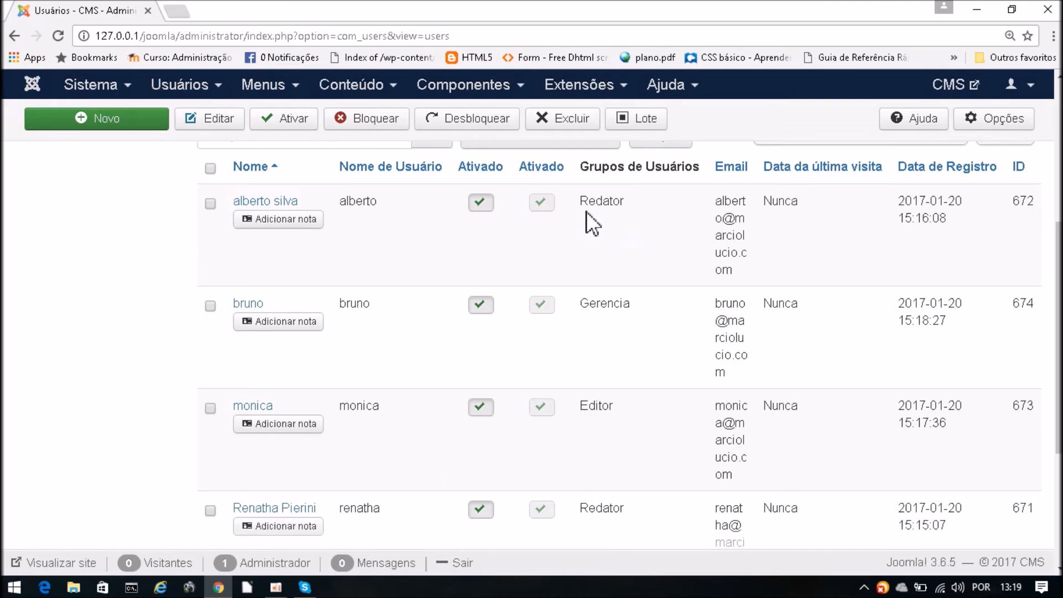
drag(586, 211, 624, 222)
drag(583, 315, 655, 313)
scroll(629, 470, down, 4)
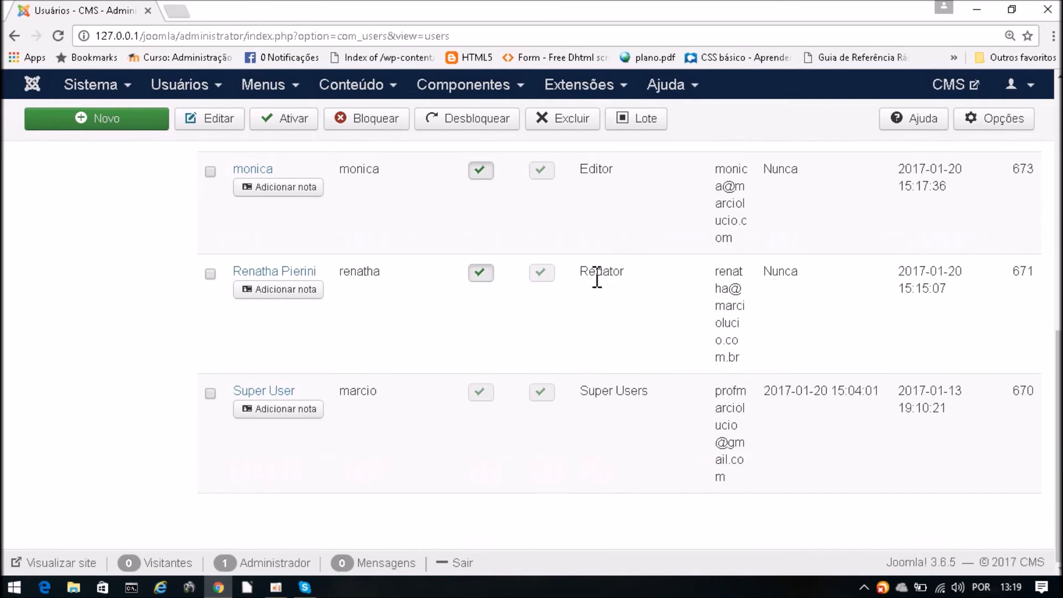
drag(580, 169, 619, 172)
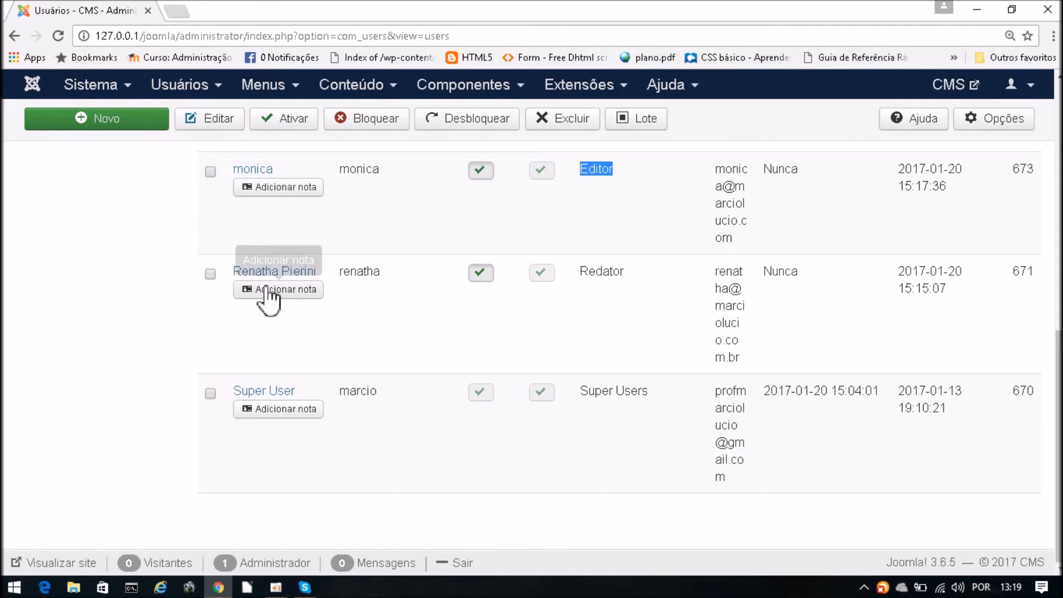
drag(582, 271, 635, 271)
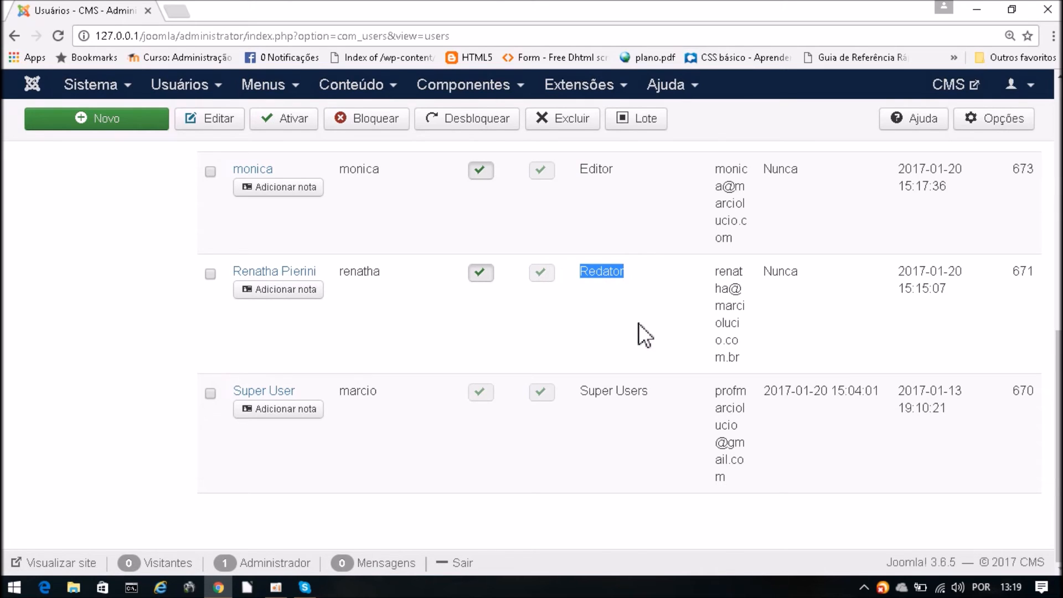
scroll(639, 324, up, 2)
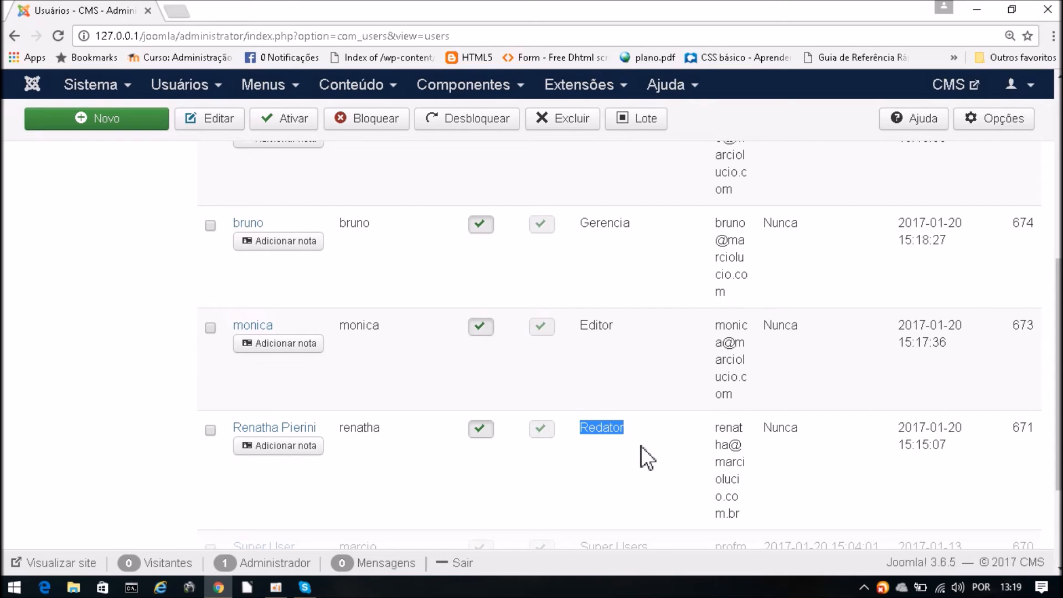
scroll(631, 445, up, 3)
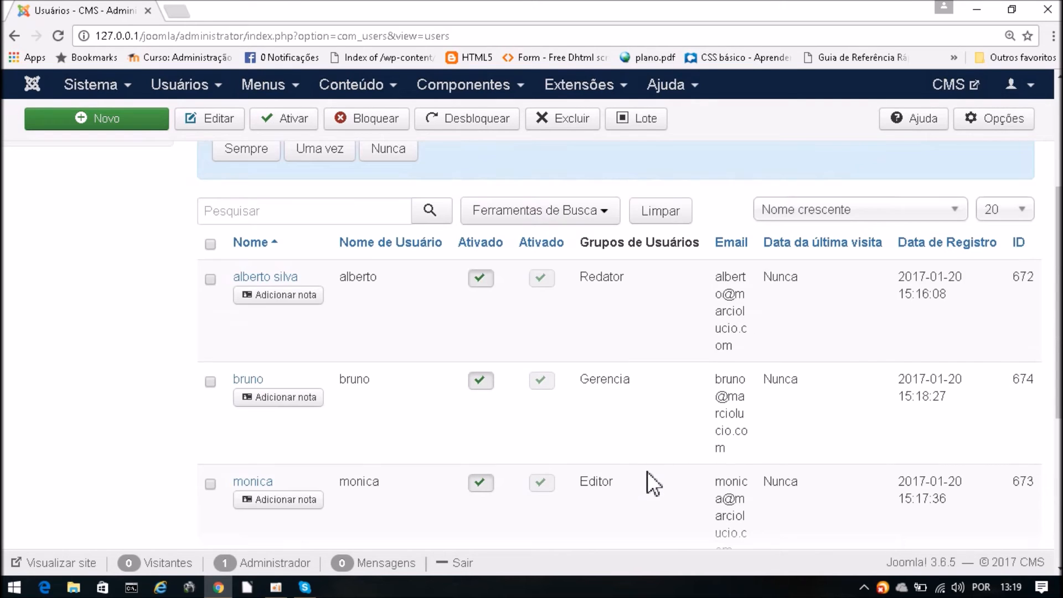
scroll(646, 473, down, 6)
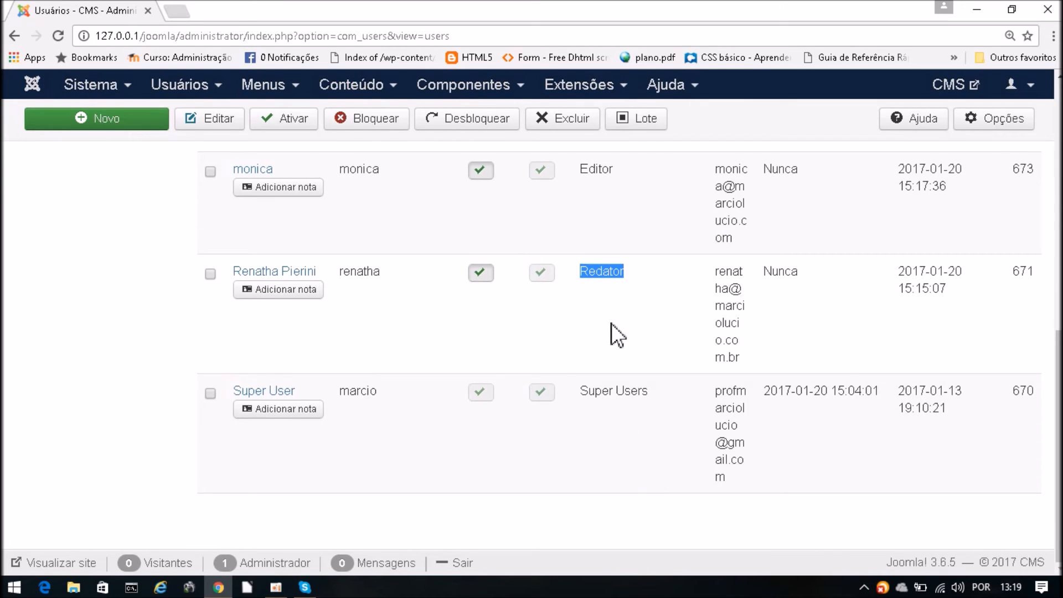
scroll(612, 302, up, 3)
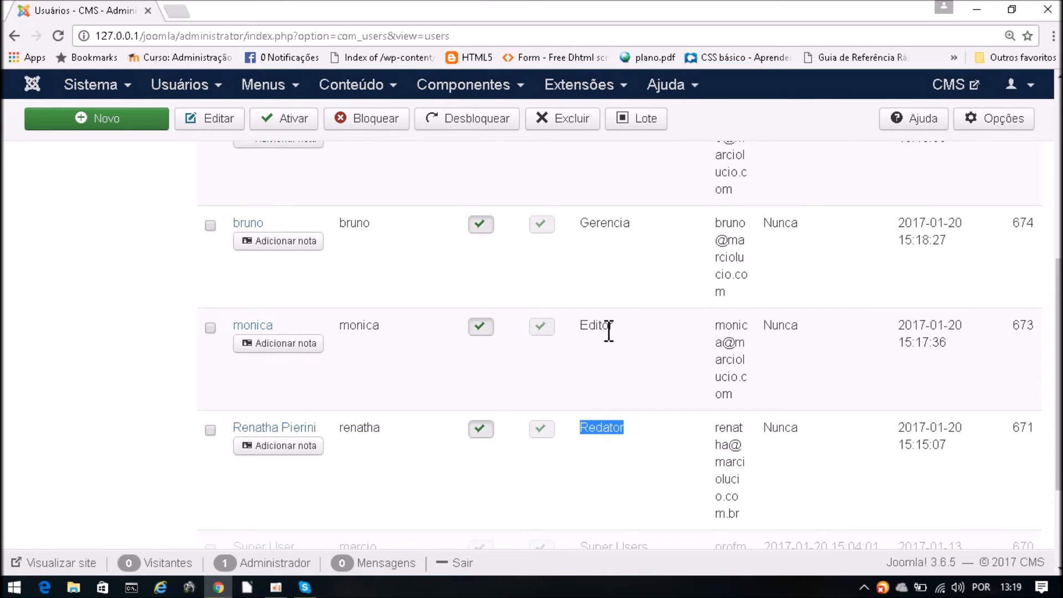
drag(619, 327, 584, 327)
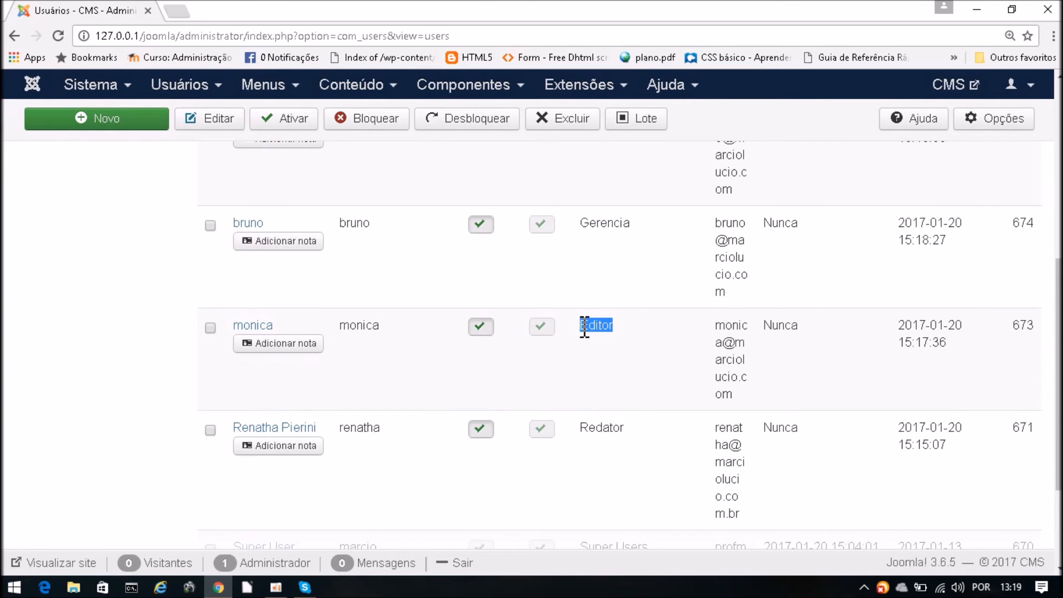
scroll(609, 335, up, 2)
scroll(629, 336, down, 5)
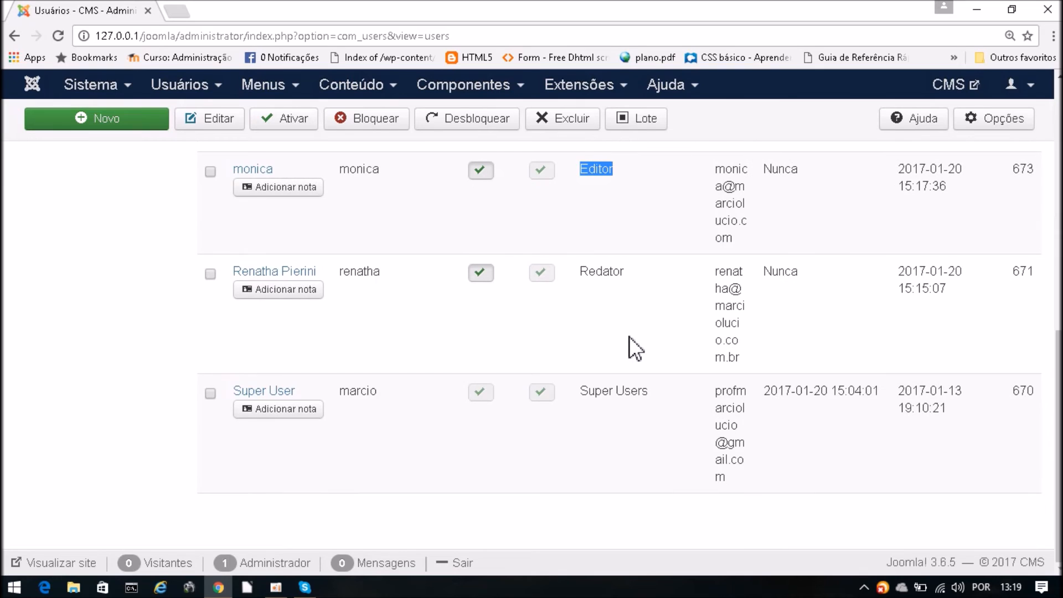
scroll(629, 336, up, 4)
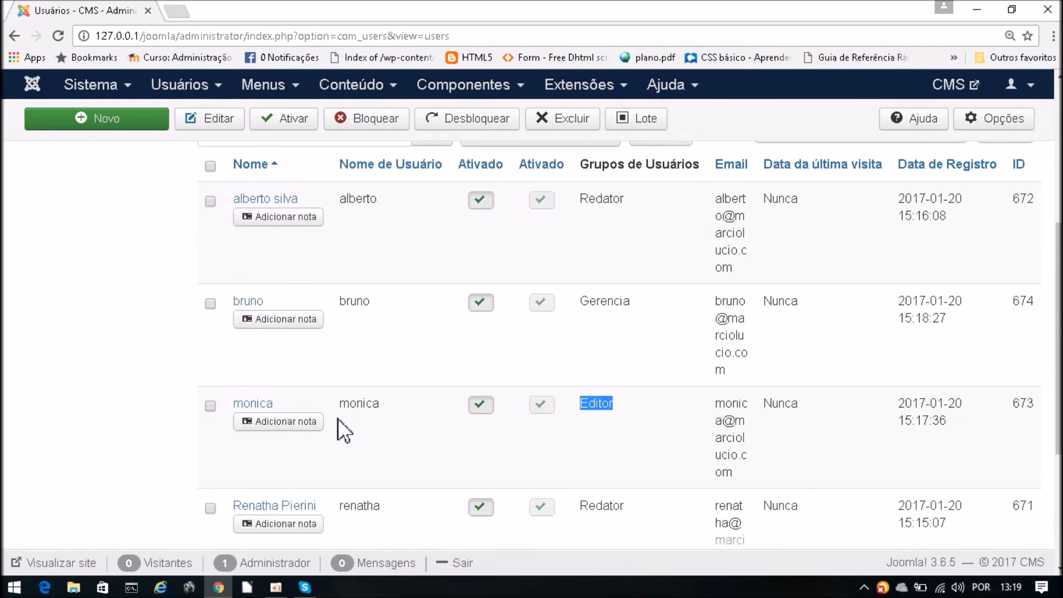
scroll(626, 261, down, 1)
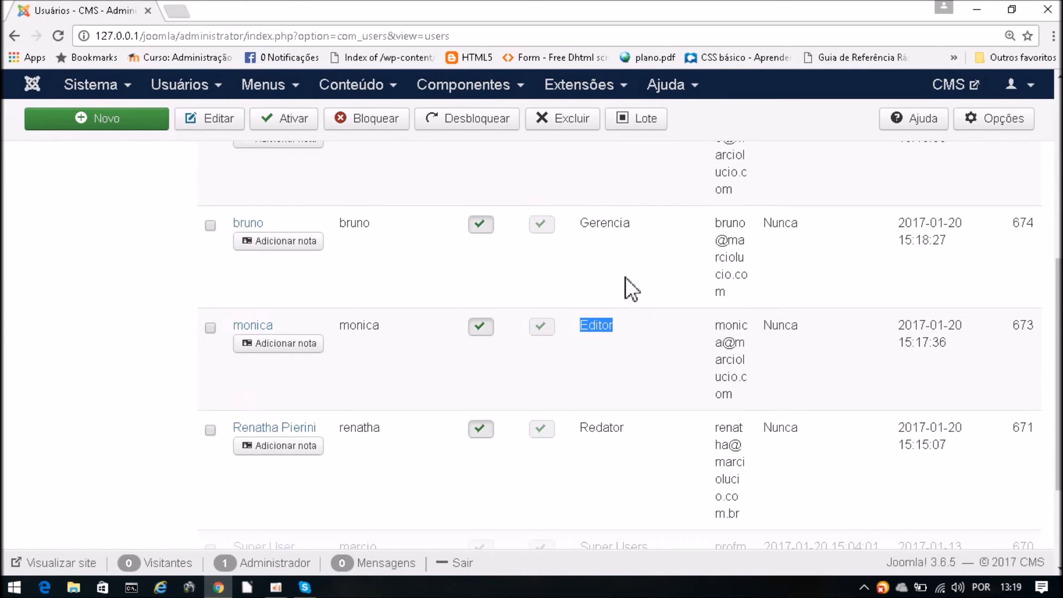
drag(633, 227, 579, 226)
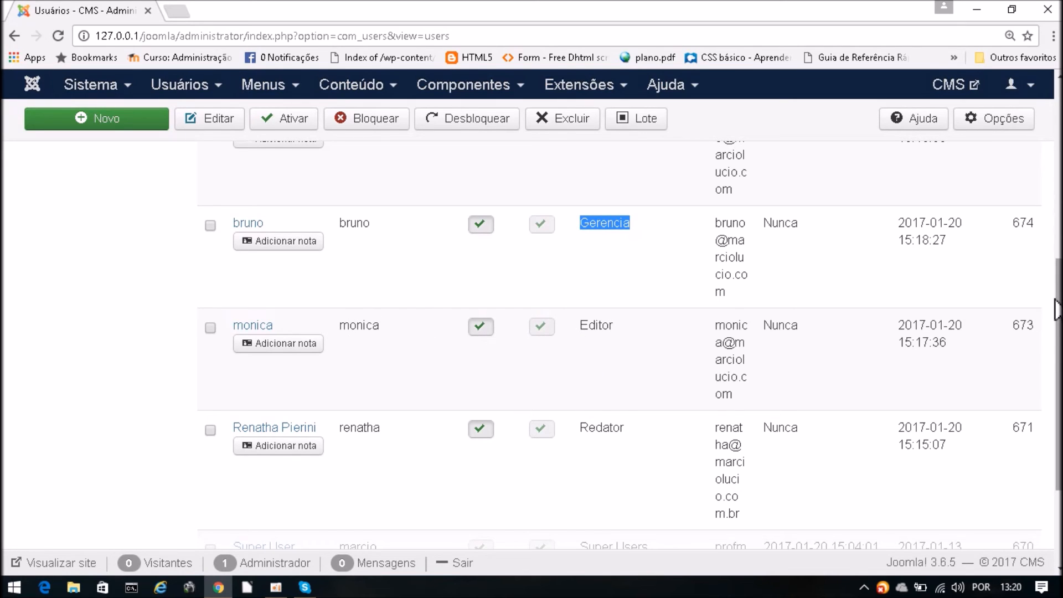
drag(1058, 310, 1057, 141)
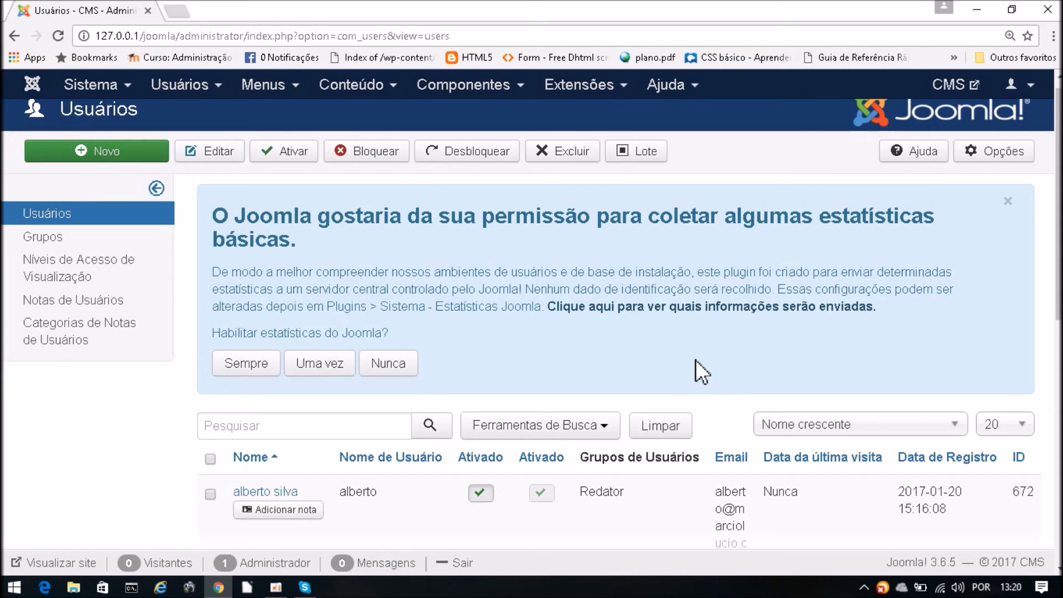
drag(1057, 210, 1051, 350)
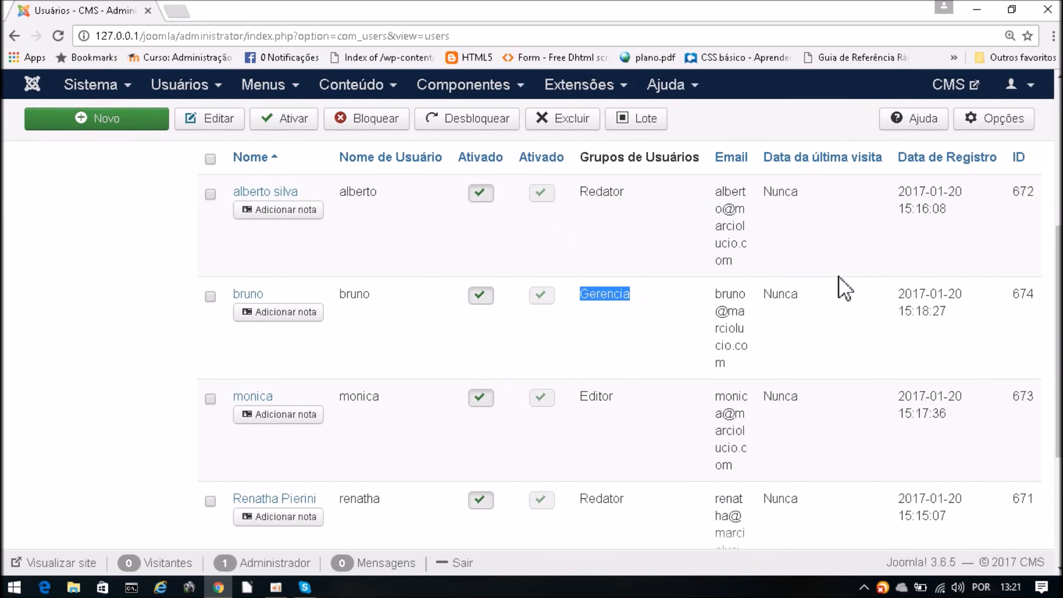
drag(1059, 260, 1059, 326)
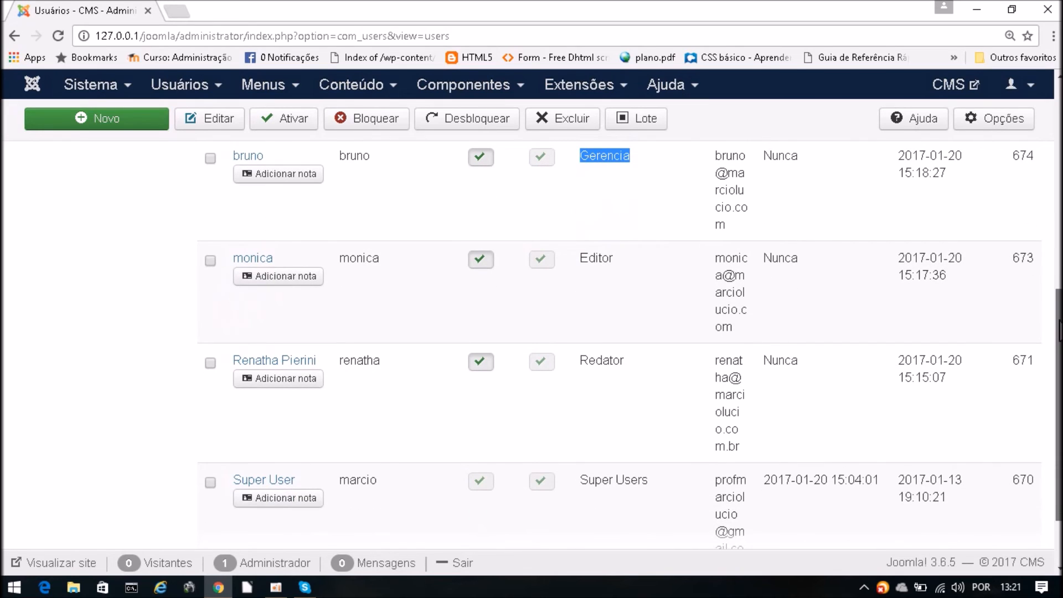
drag(1059, 327, 1058, 353)
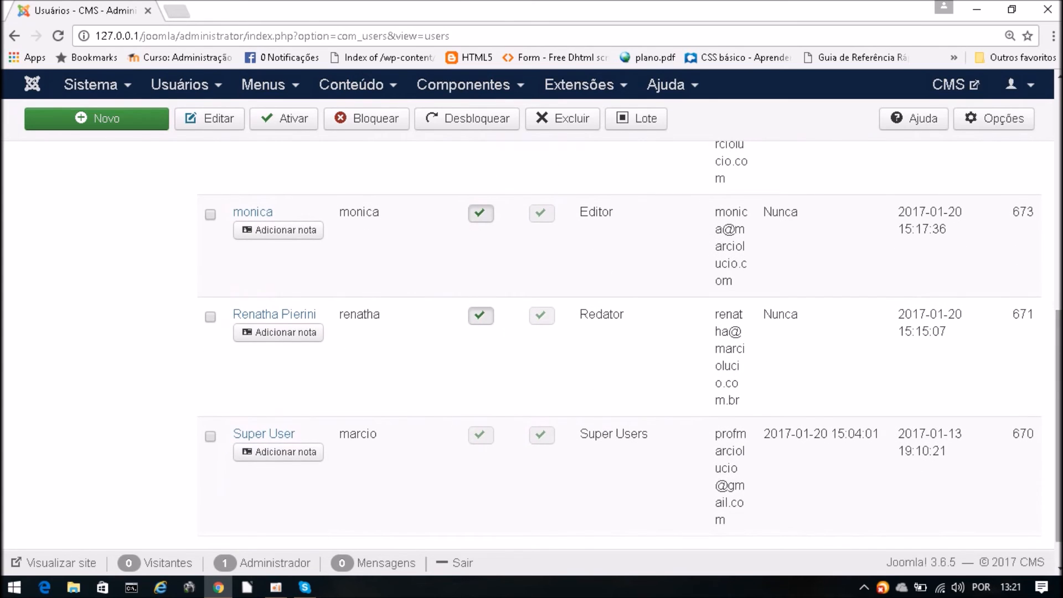
drag(1058, 384, 1058, 239)
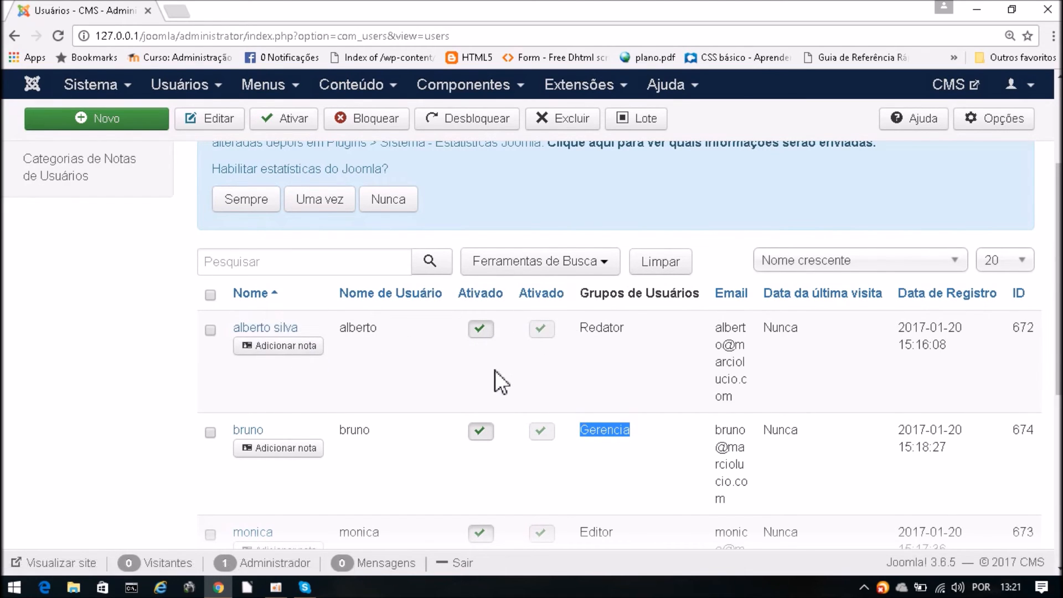
- Toggle the first user's block status, then unblock alberto's account via his red status icon
click(479, 331)
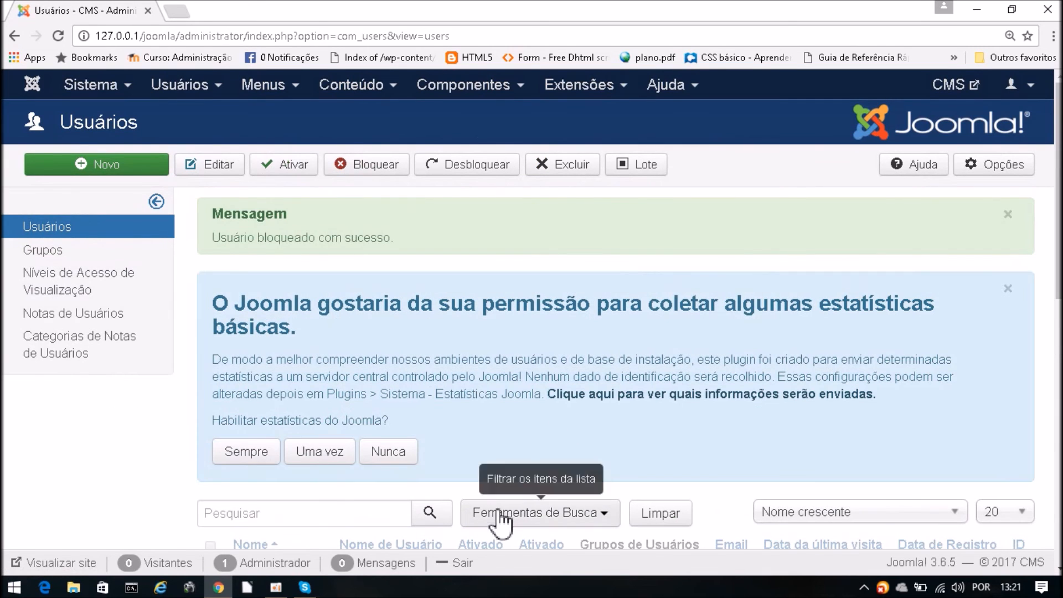
scroll(1048, 456, down, 2)
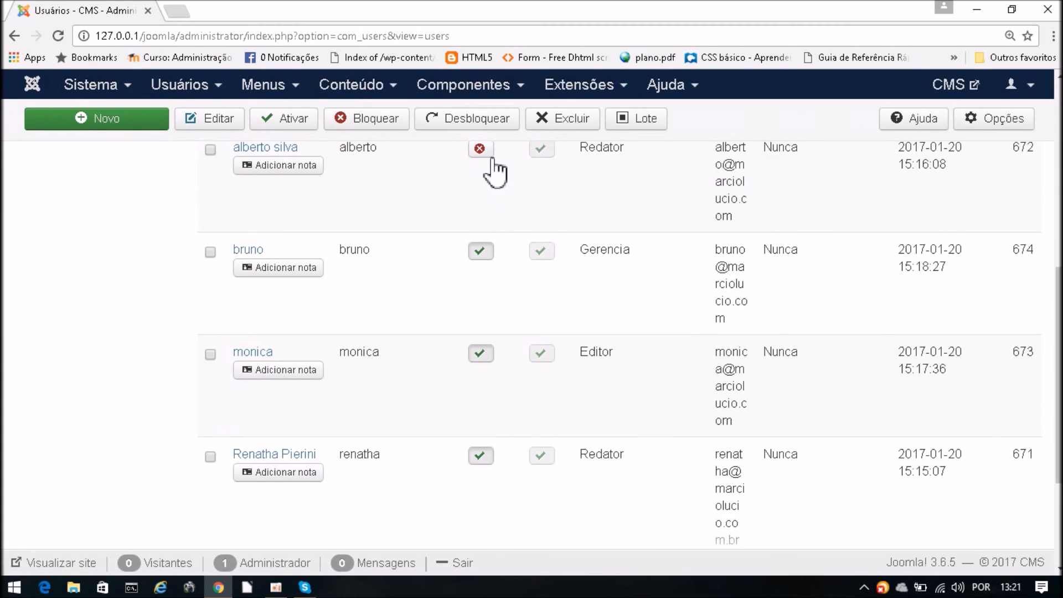
click(479, 149)
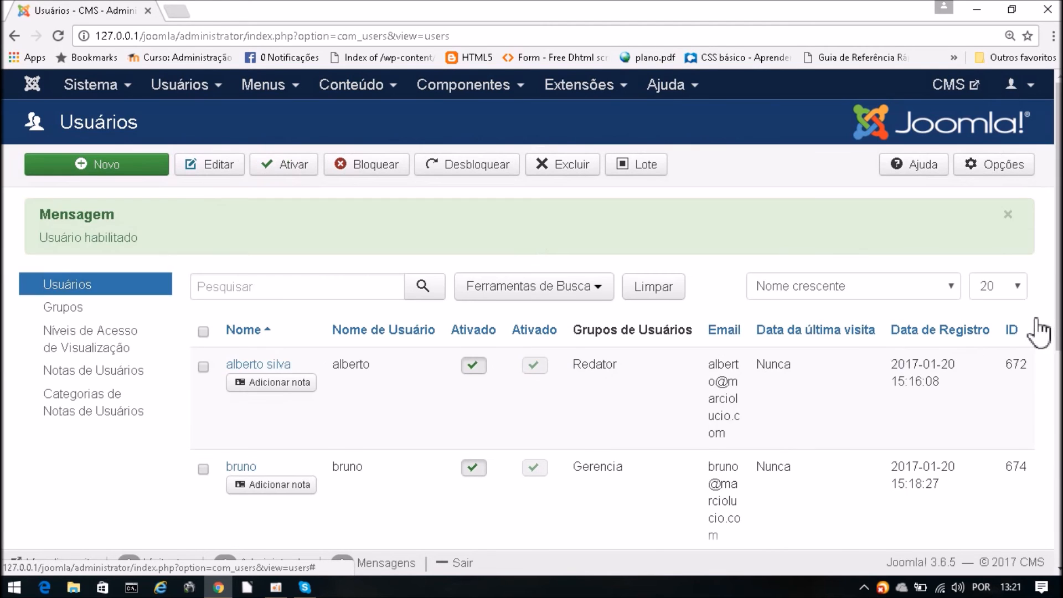
scroll(1031, 312, down, 6)
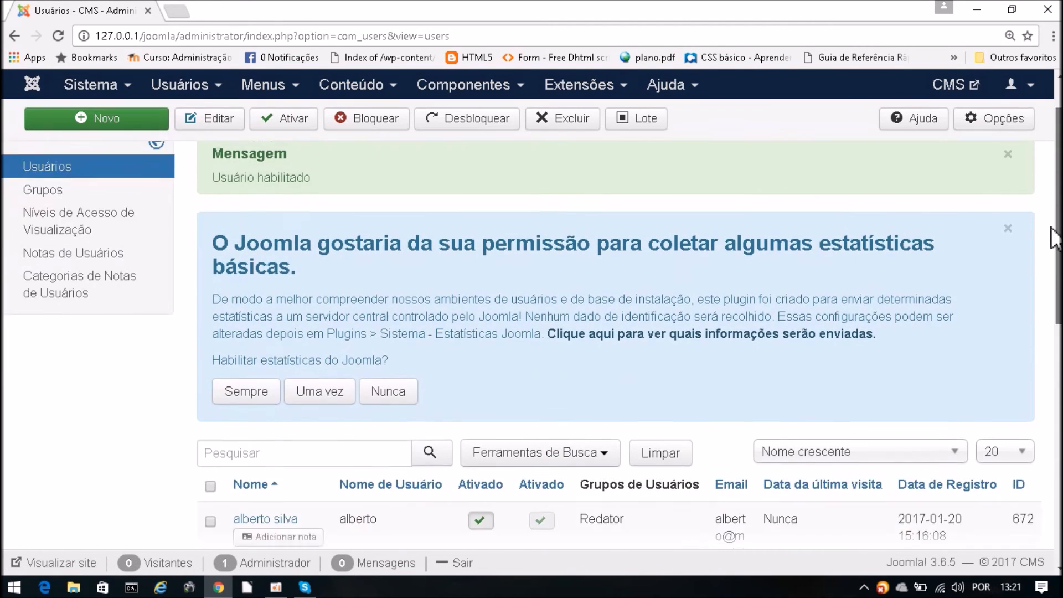
scroll(1029, 388, down, 4)
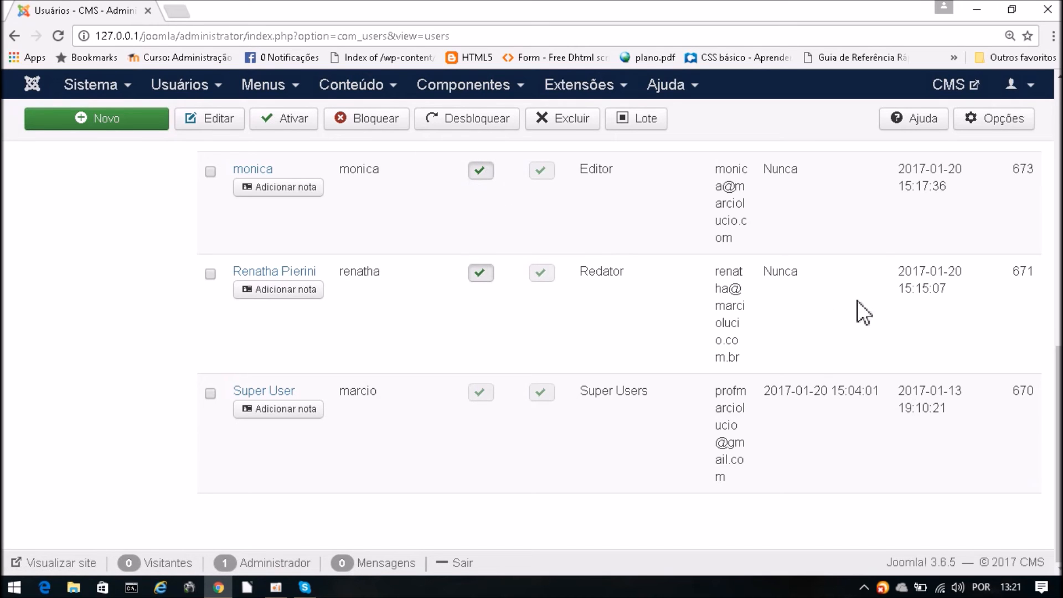
- Scroll through the Usuários list to review every account
drag(1057, 401, 1056, 277)
scroll(1056, 277, down, 1)
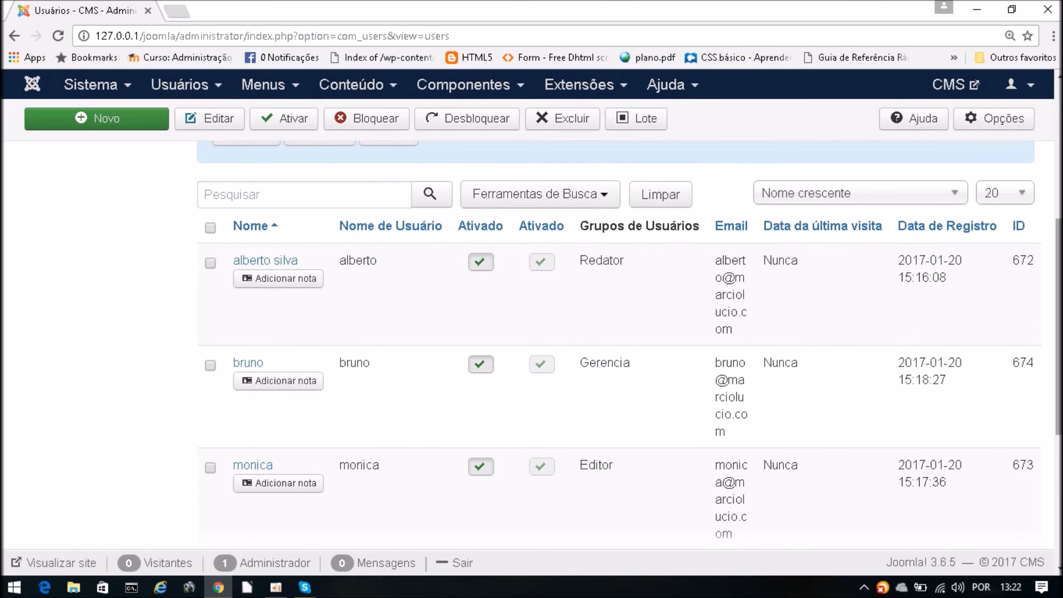
scroll(1052, 305, up, 2)
scroll(532, 315, up, 3)
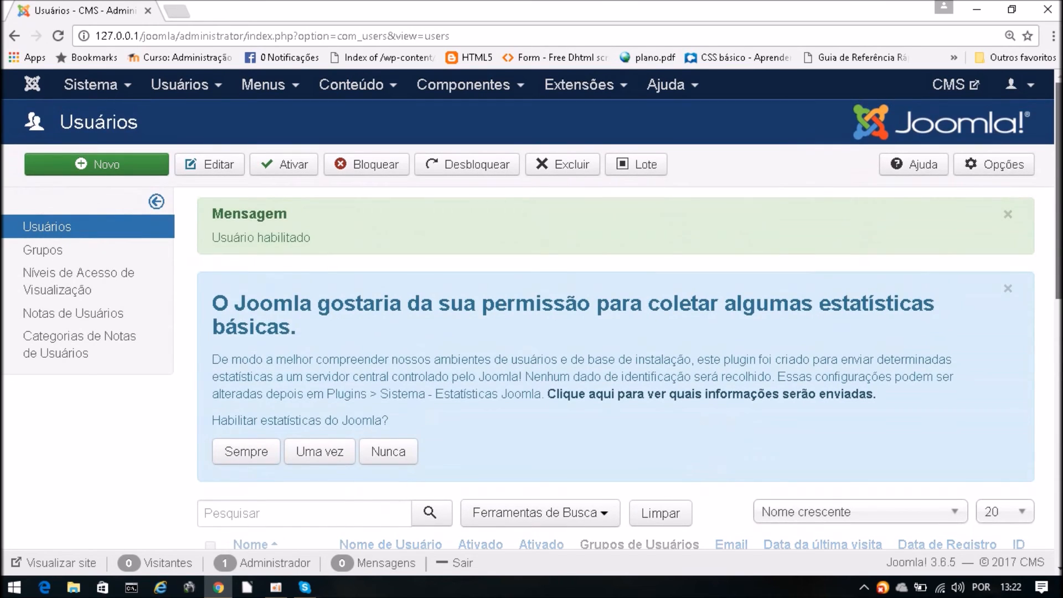
scroll(531, 316, down, 1)
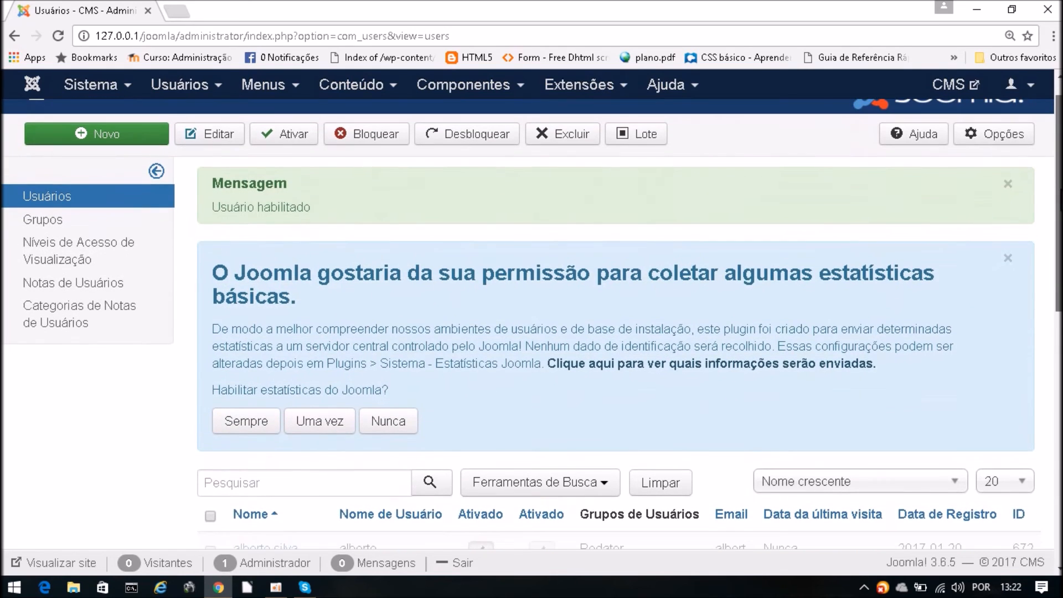
scroll(1051, 320, down, 5)
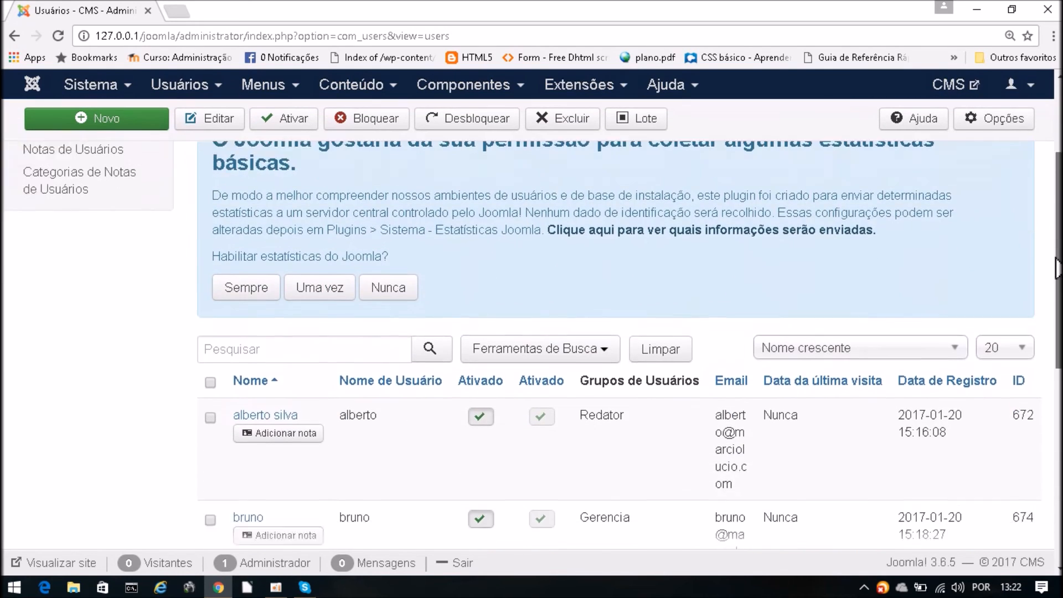
scroll(1051, 324, down, 1)
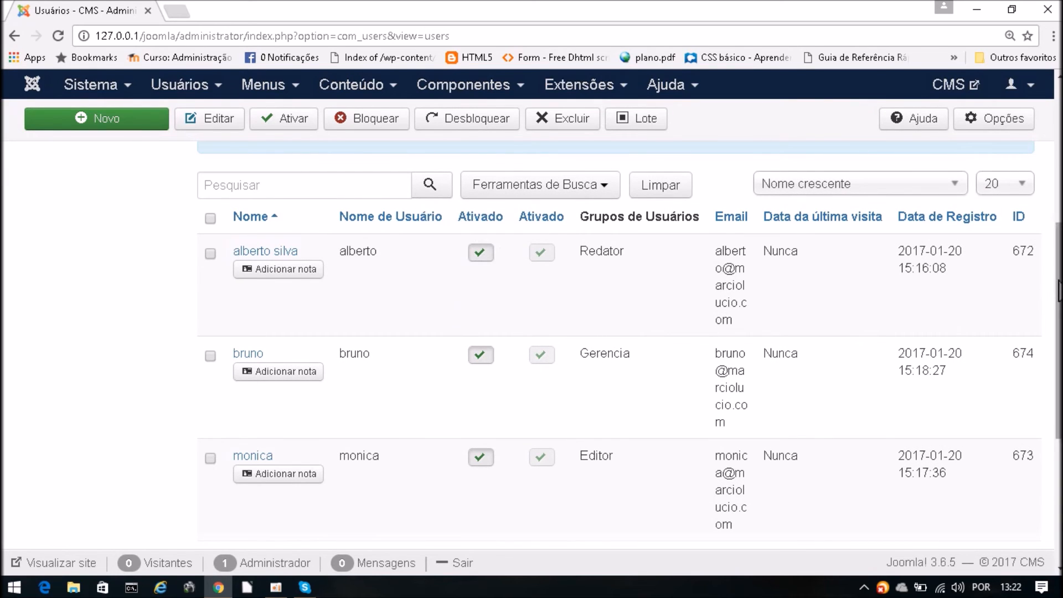
scroll(1058, 291, up, 2)
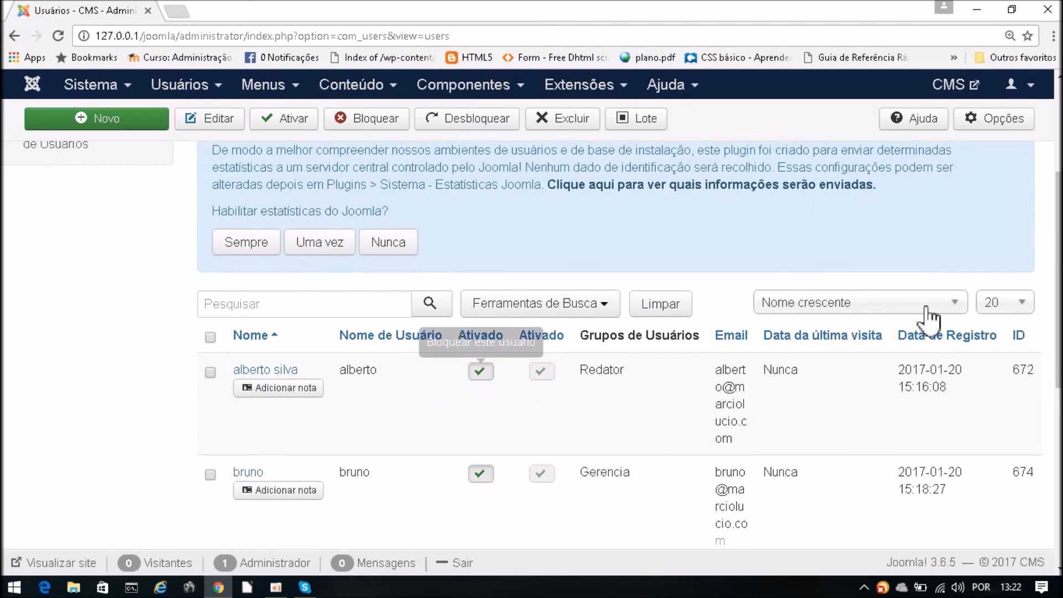
scroll(1056, 393, down, 4)
drag(1057, 394, 1051, 278)
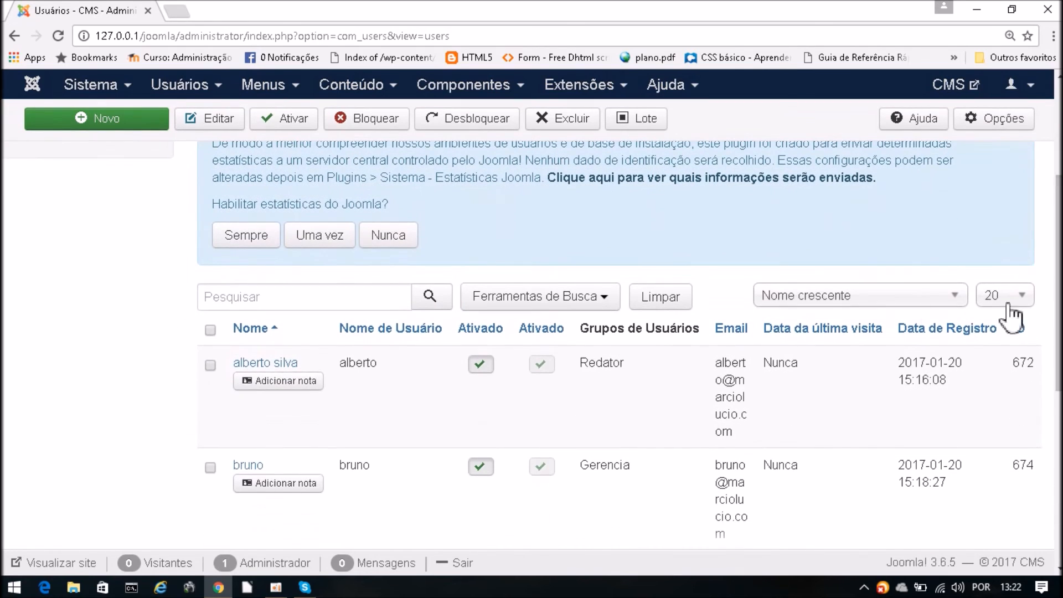
click(210, 366)
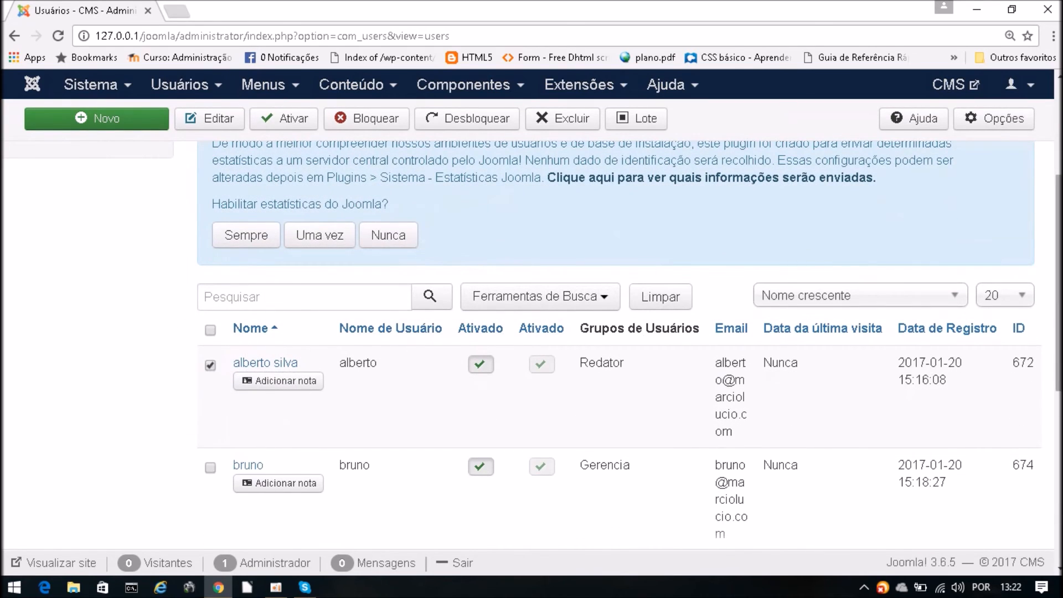
drag(1060, 268, 1059, 187)
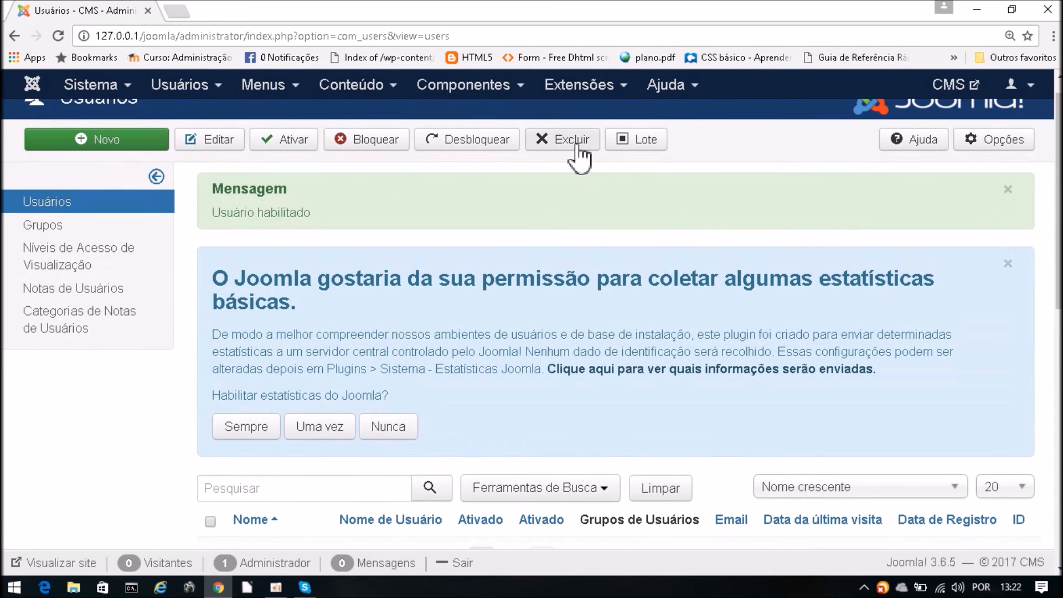
scroll(1046, 179, down, 5)
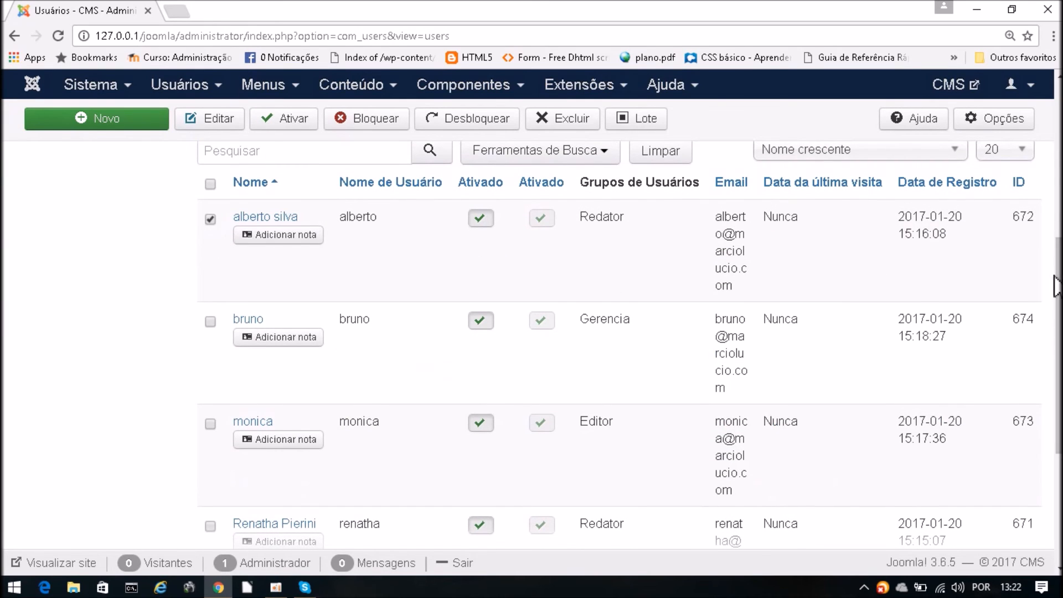
drag(1055, 285, 1057, 138)
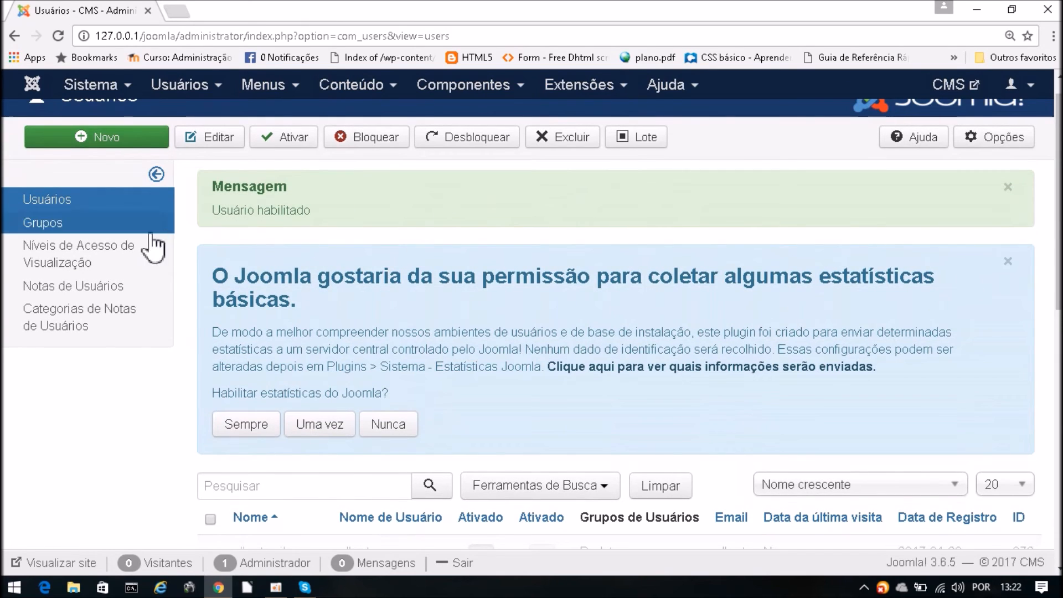
drag(1058, 199, 1057, 455)
scroll(498, 258, up, 4)
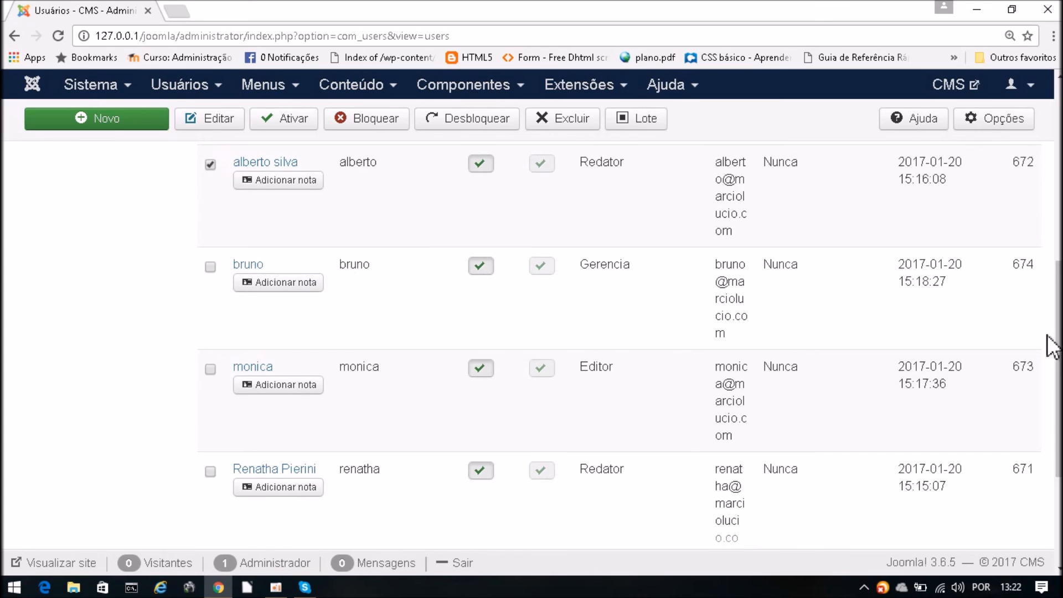
scroll(619, 346, up, 6)
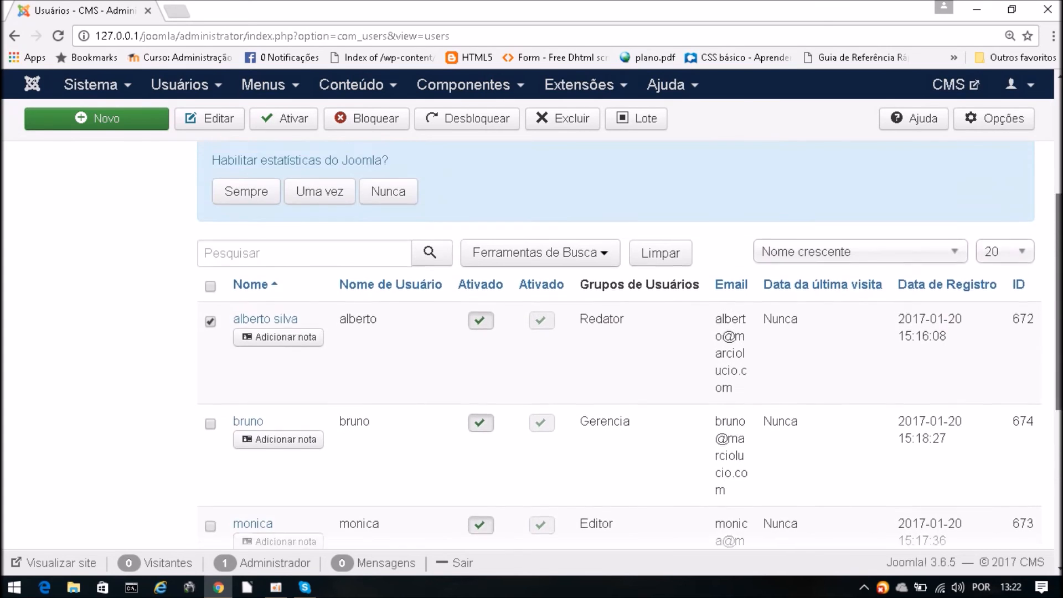
drag(1058, 230, 1059, 211)
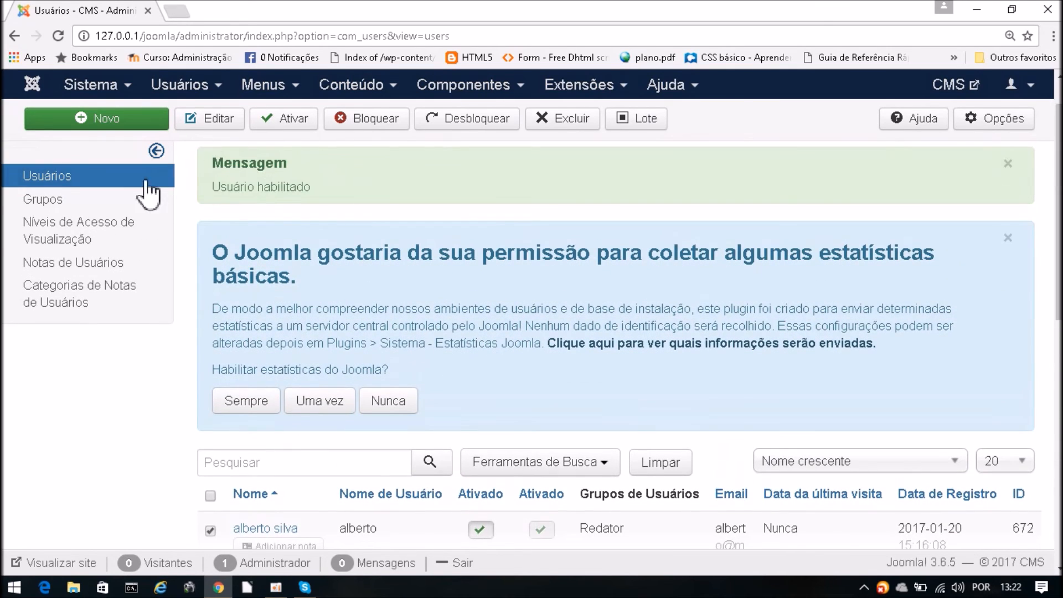
- Sign out and attempt a bruno login in Português Brasileiro (pt-BR), which is refused
click(1029, 88)
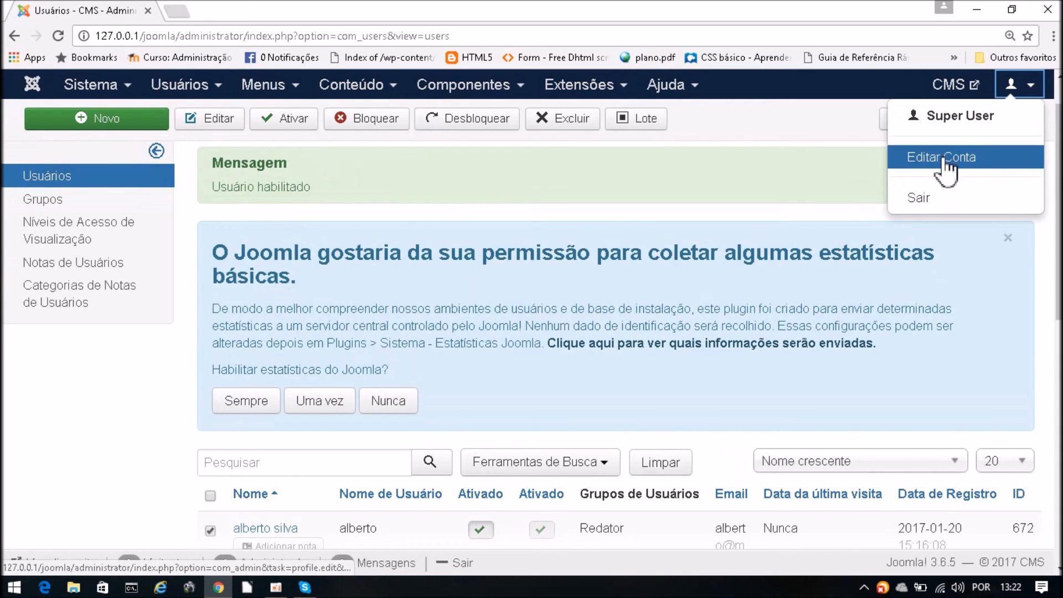
click(940, 205)
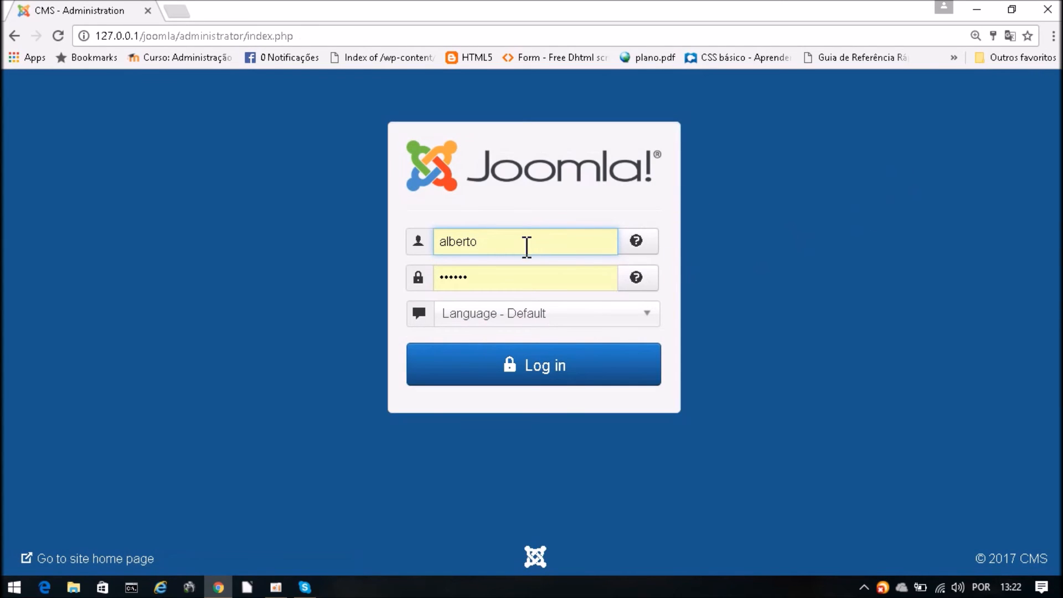
drag(526, 244, 438, 247)
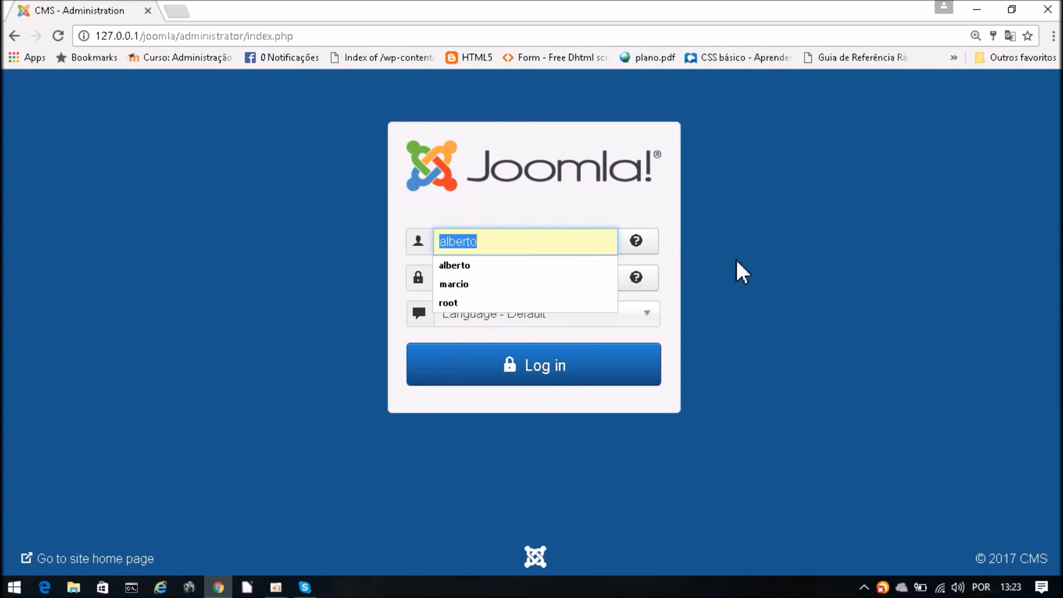
text(bruno)
key(Tab)
text(12)
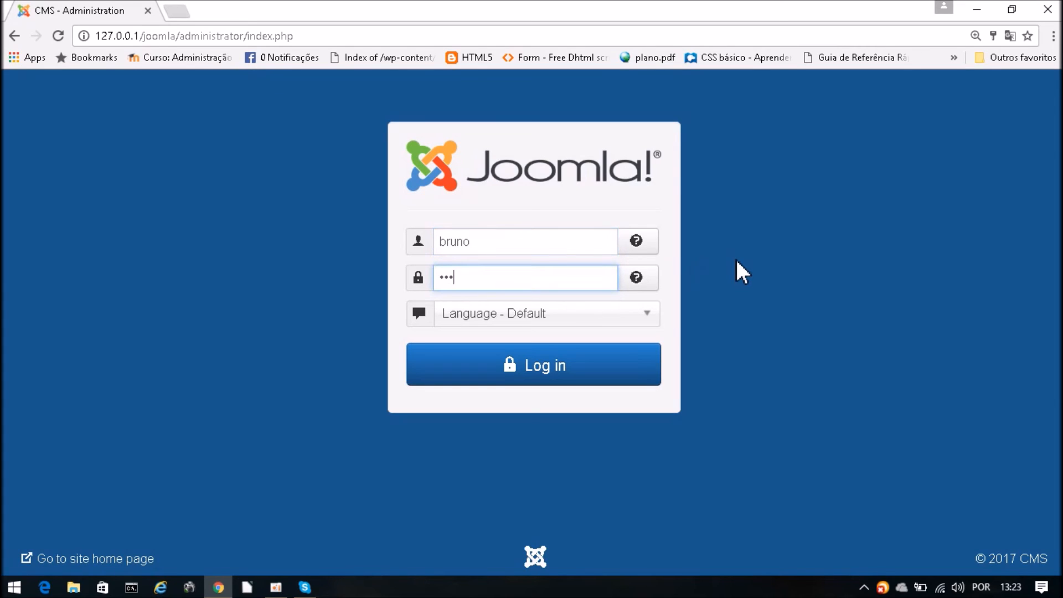
click(544, 314)
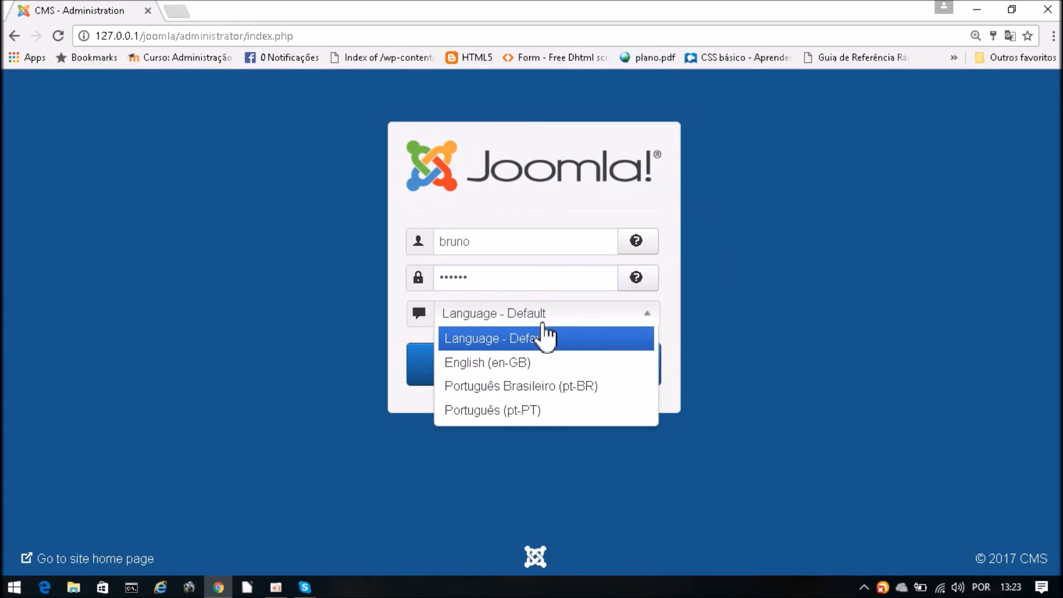
click(563, 385)
click(544, 370)
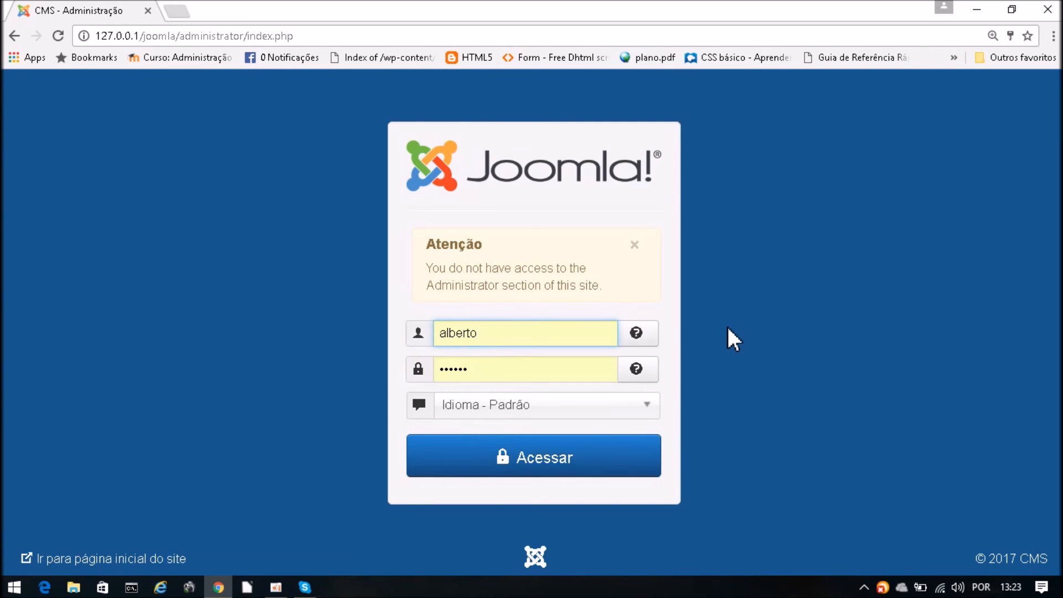
- Retry the login with Português Brasileiro (pt-BR) selected
click(532, 414)
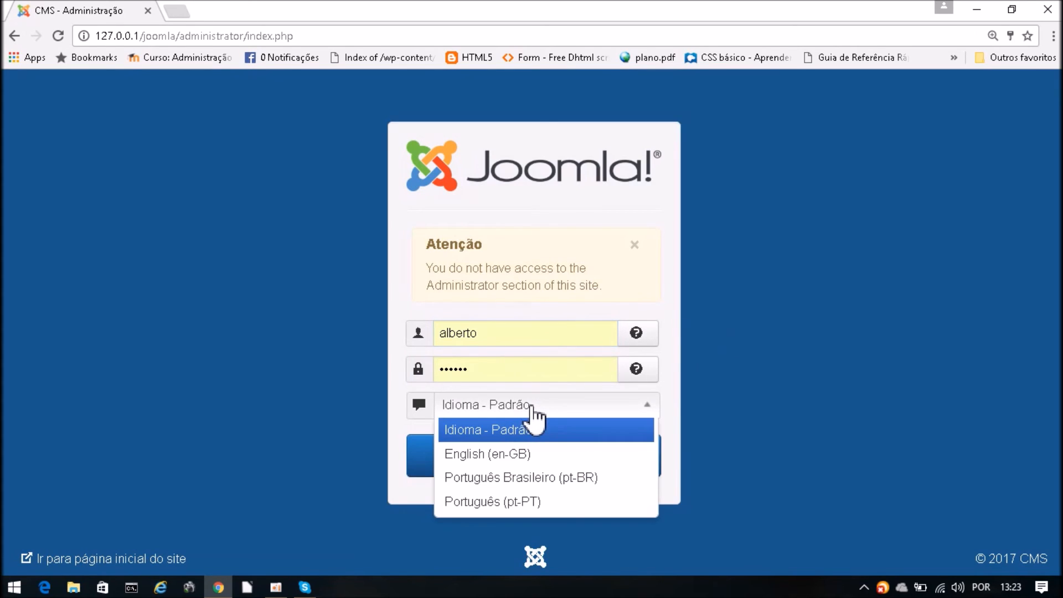
click(529, 479)
click(501, 465)
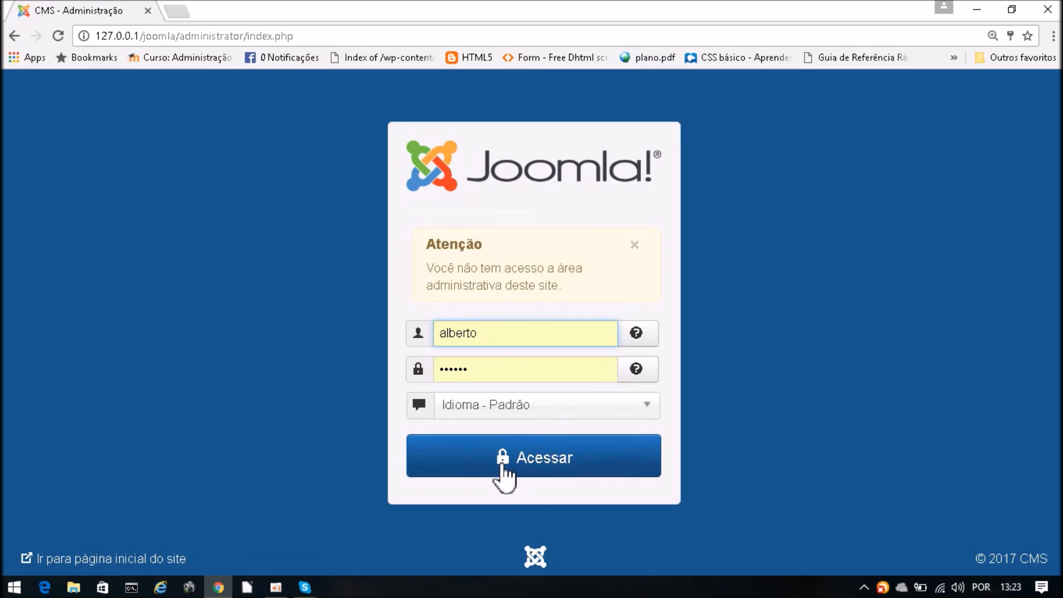
- Log in as marcio using the saved credentials, reaching the Painel de Controle
drag(534, 341, 419, 342)
click(526, 339)
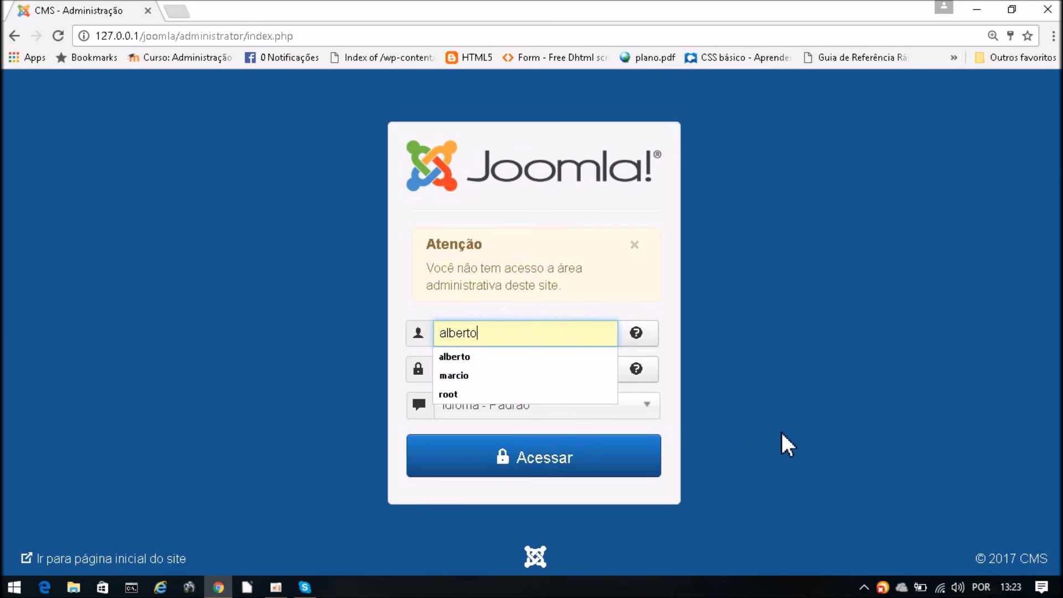
click(518, 376)
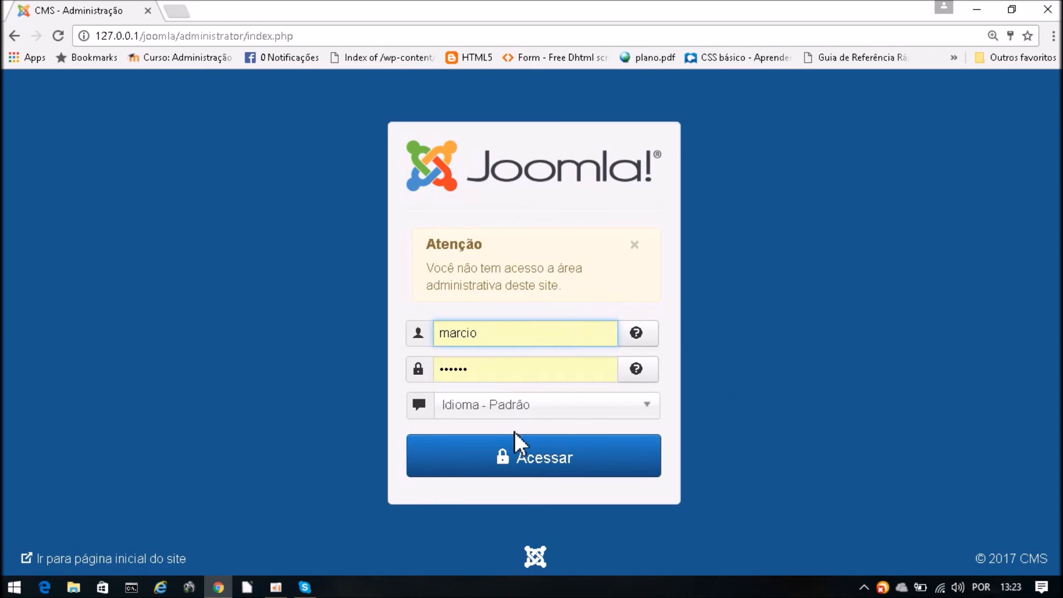
click(510, 466)
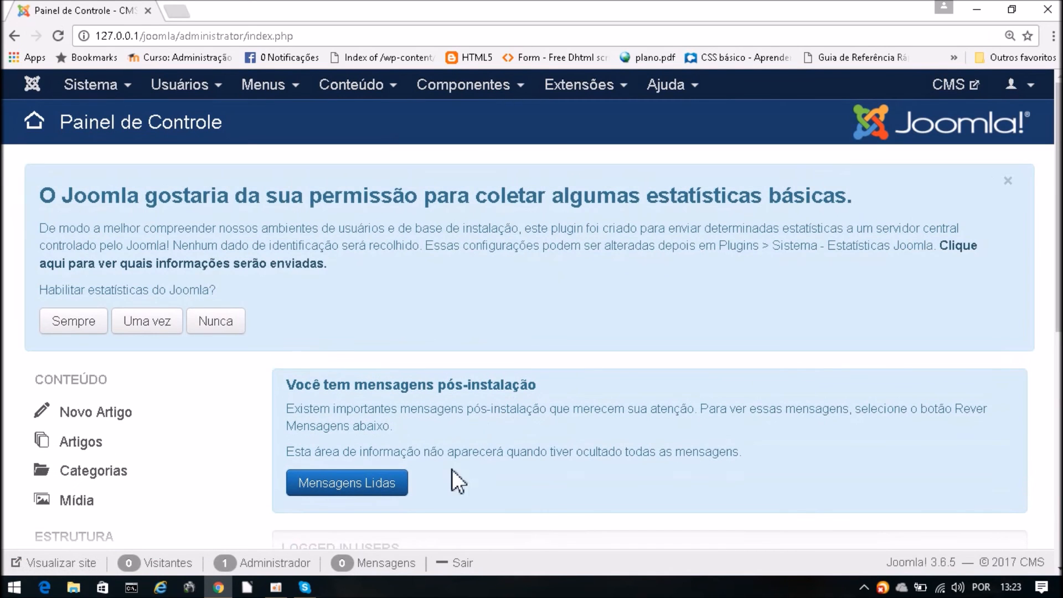
scroll(724, 397, down, 3)
- Open the Gerencia-group user's account from Usuários > Gerenciar
scroll(722, 398, up, 3)
click(185, 88)
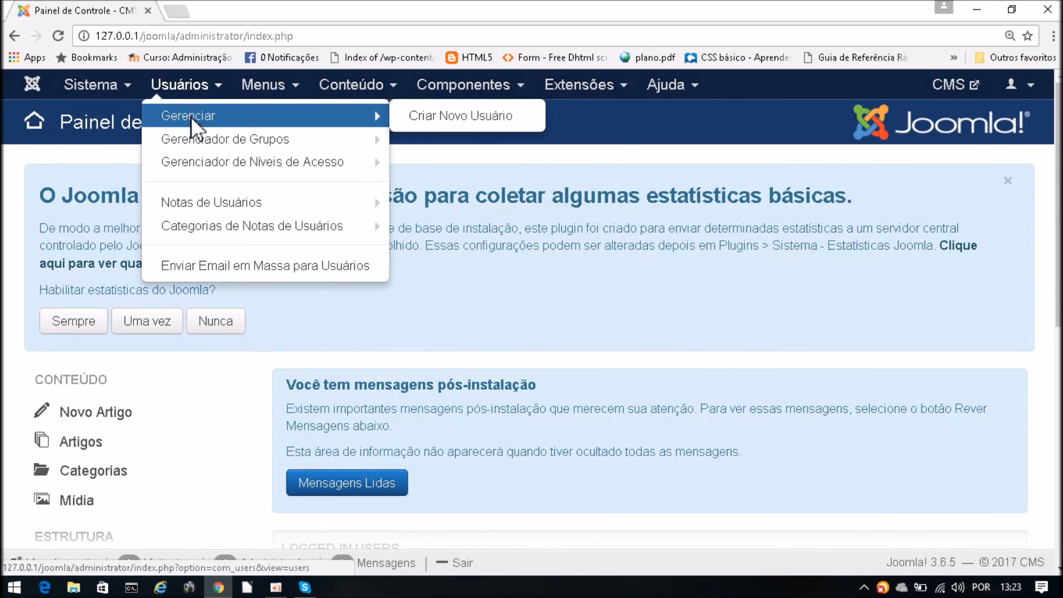
click(191, 116)
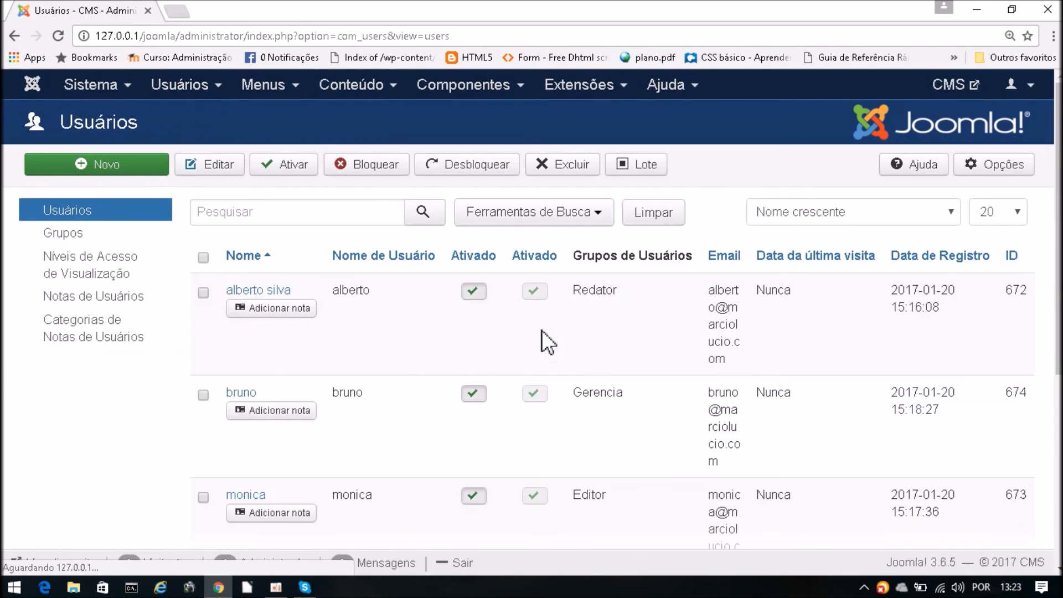
scroll(393, 237, down, 8)
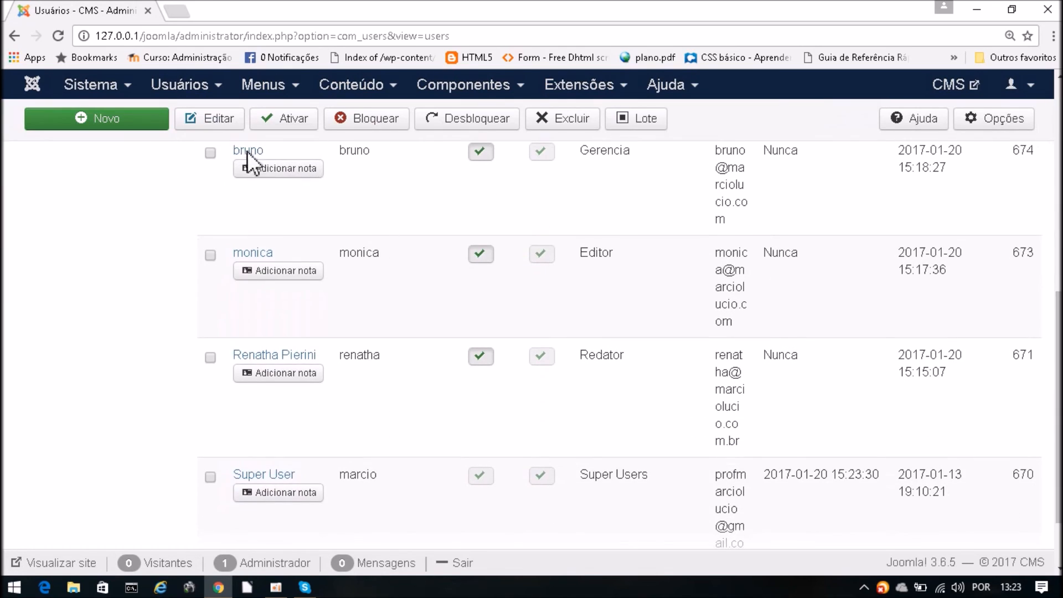
click(250, 155)
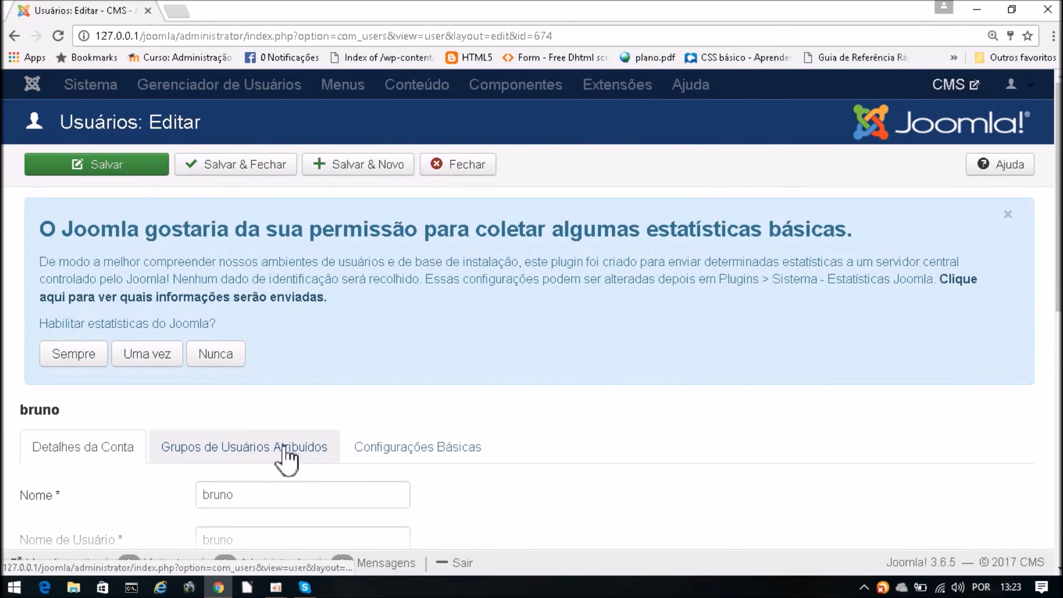
- Add the Registered group to that user, save, and close the editor
click(285, 454)
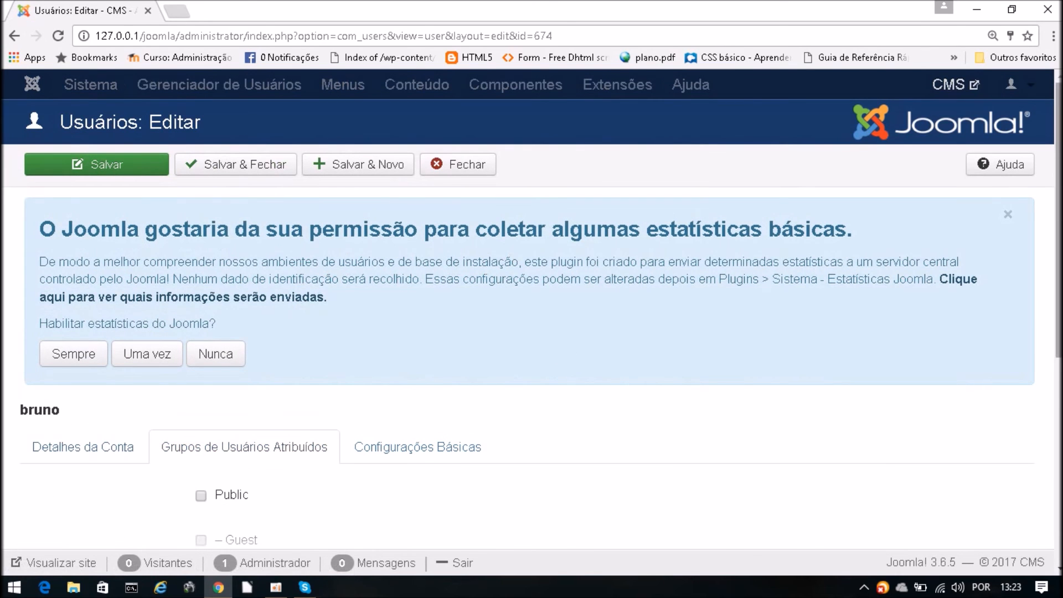
scroll(285, 460, down, 5)
scroll(944, 339, down, 2)
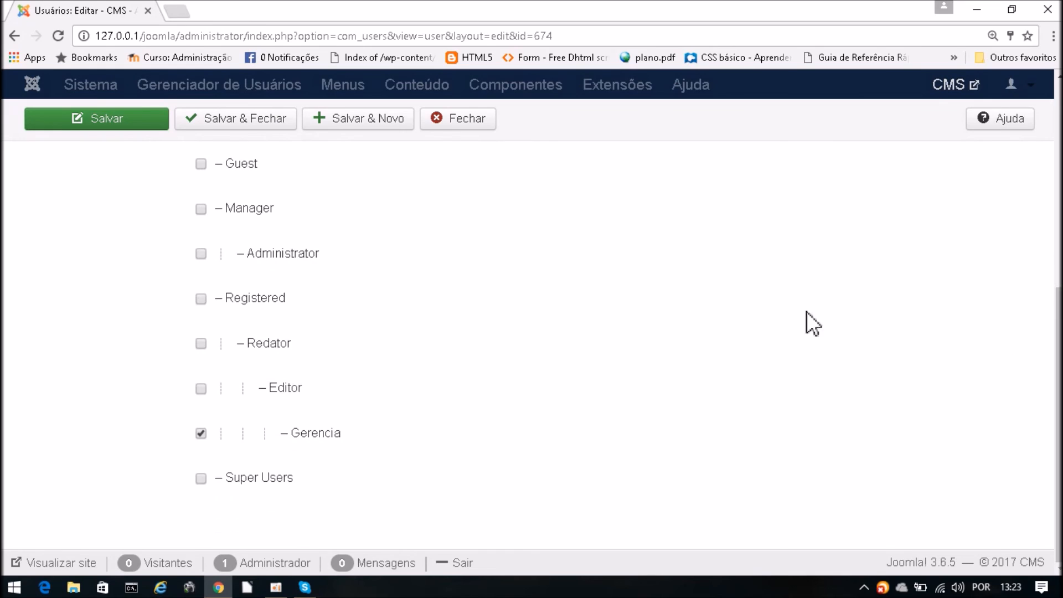
click(201, 299)
click(133, 125)
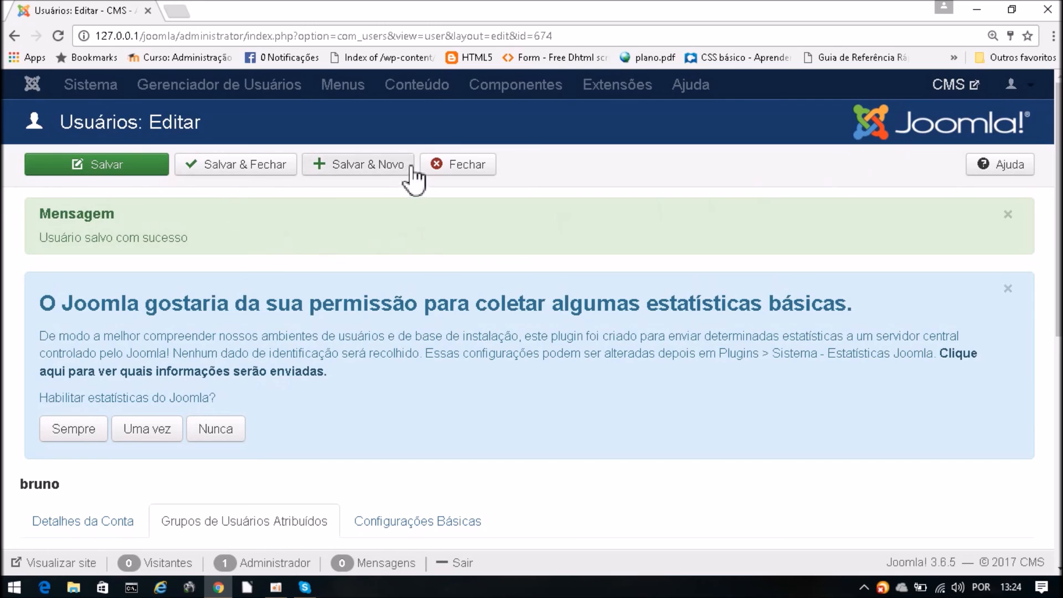
click(441, 169)
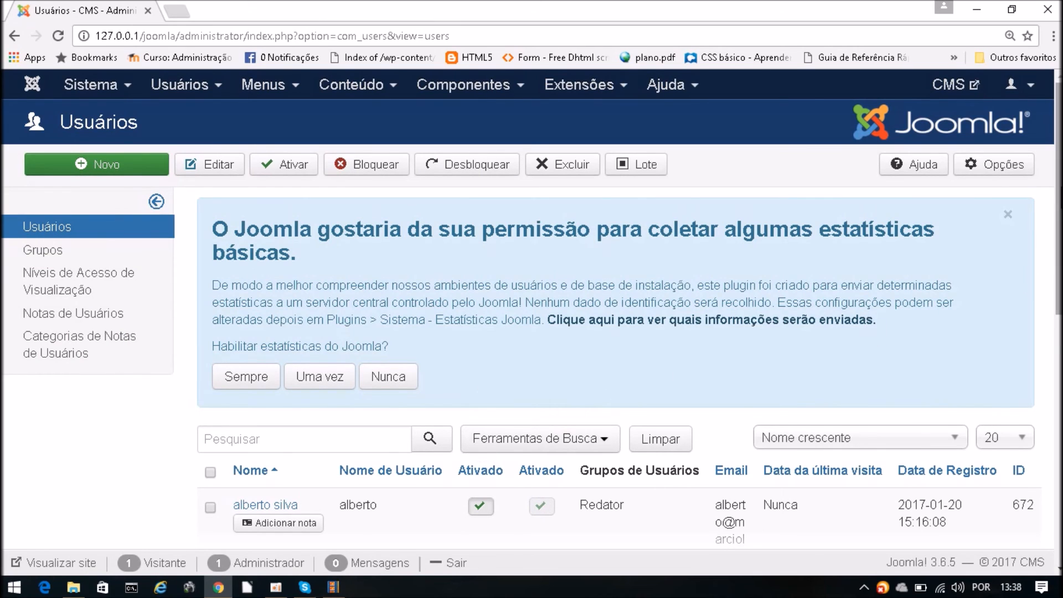
- Reload Usuários > Gerenciar and open the Gerencia-group user for editing
scroll(549, 141, down, 5)
scroll(550, 141, up, 5)
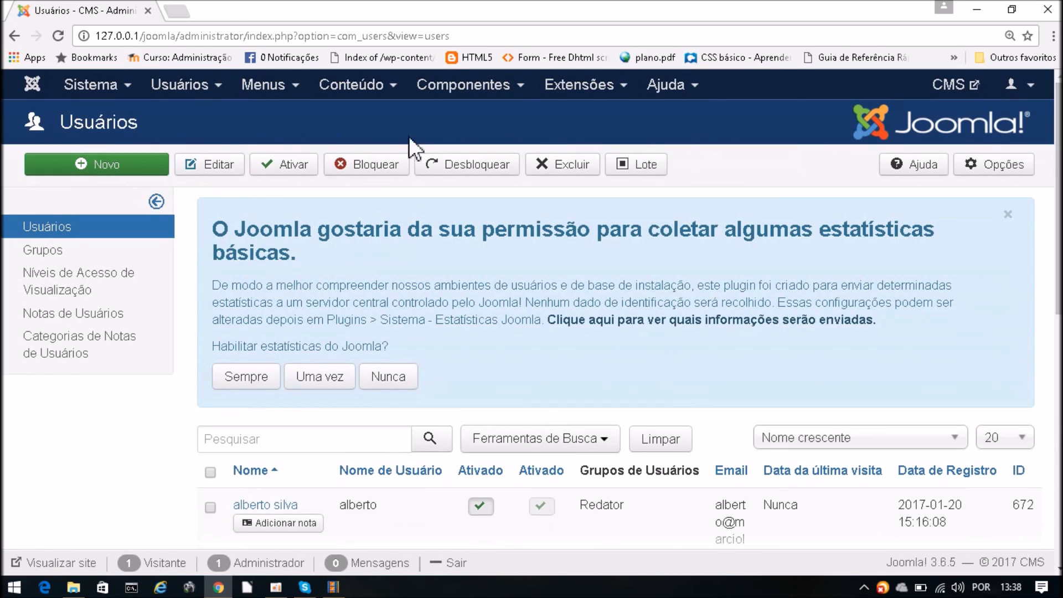
click(189, 90)
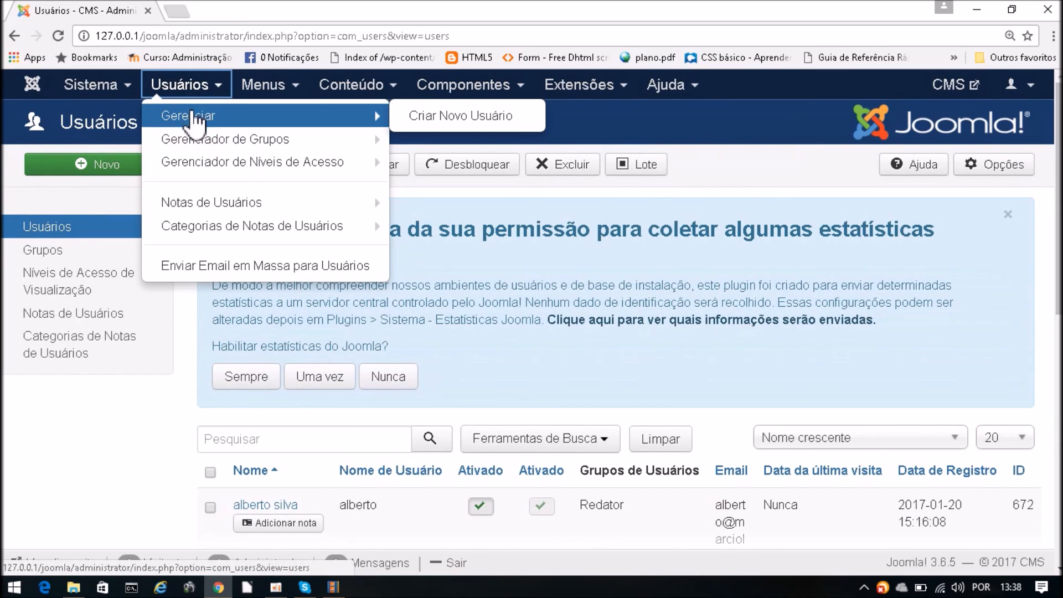
click(198, 114)
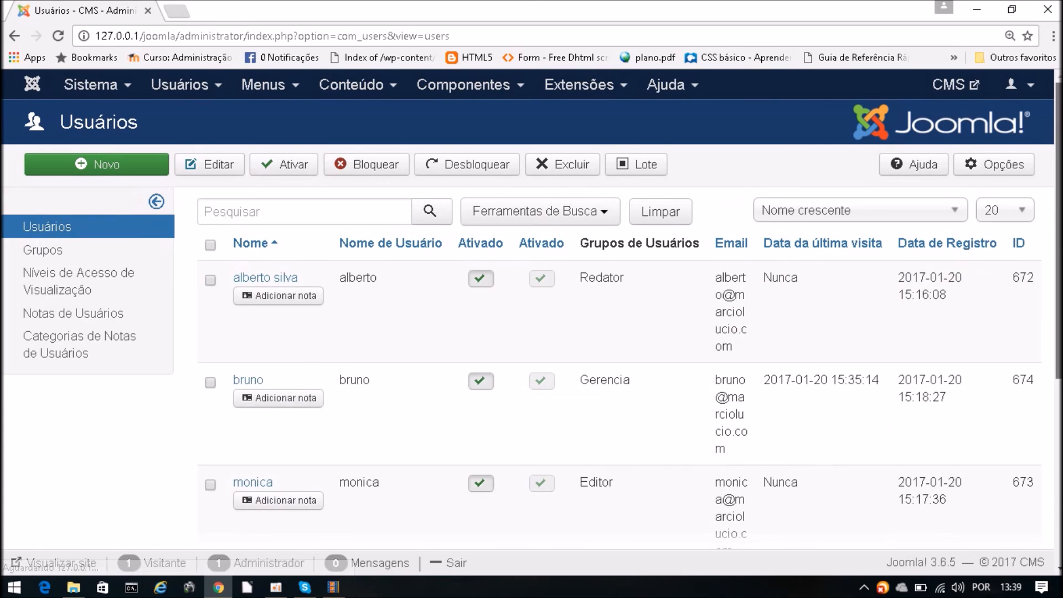
drag(1059, 244, 1059, 278)
scroll(768, 347, down, 4)
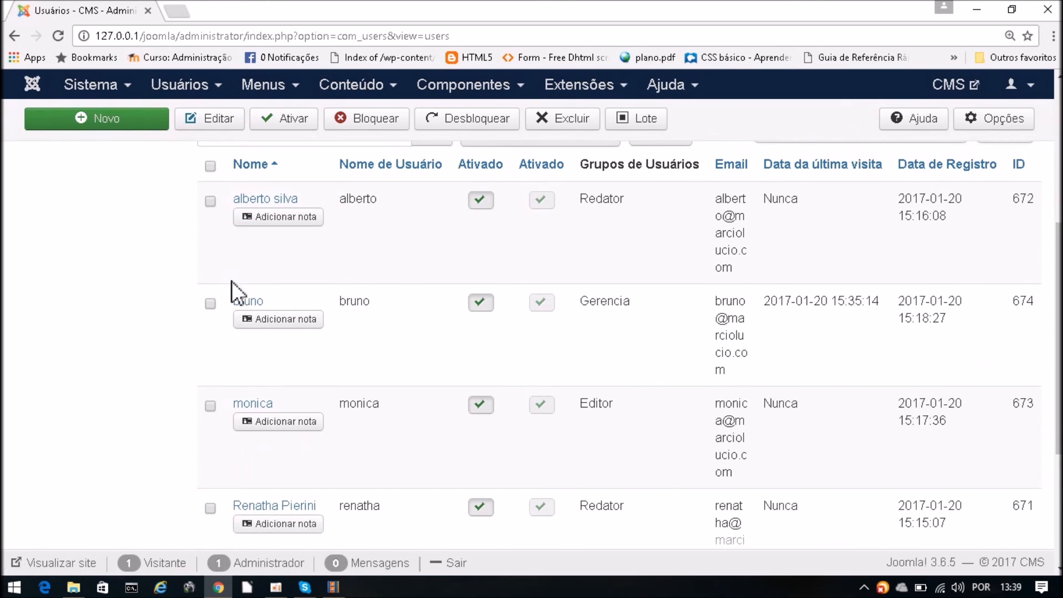
click(247, 302)
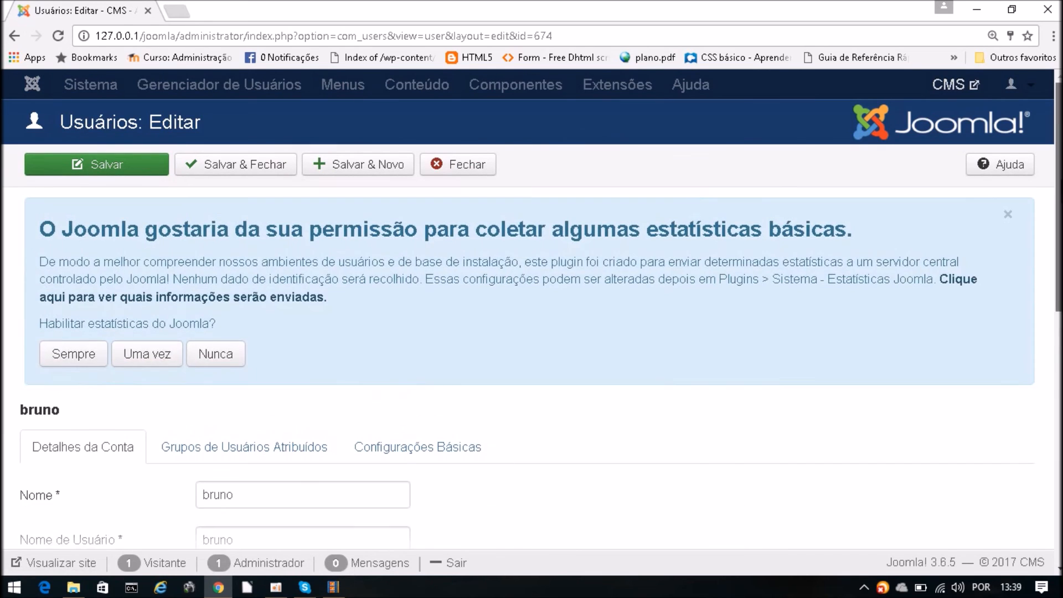
- Set Manager, Registered and Gerencia in the assigned groups and Salvar & Fechar
drag(1060, 193, 1059, 242)
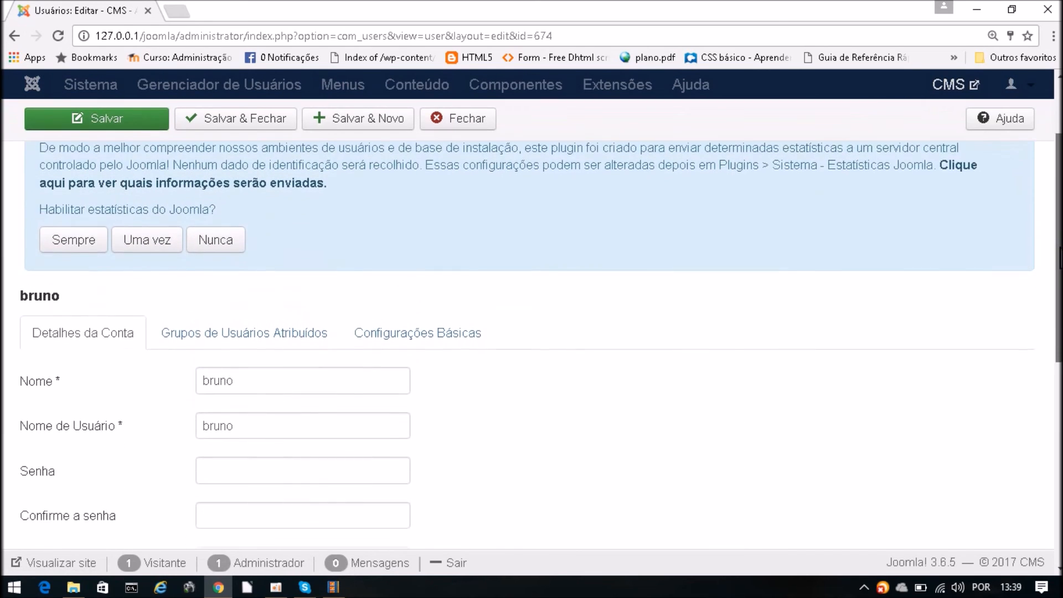
scroll(375, 301, down, 1)
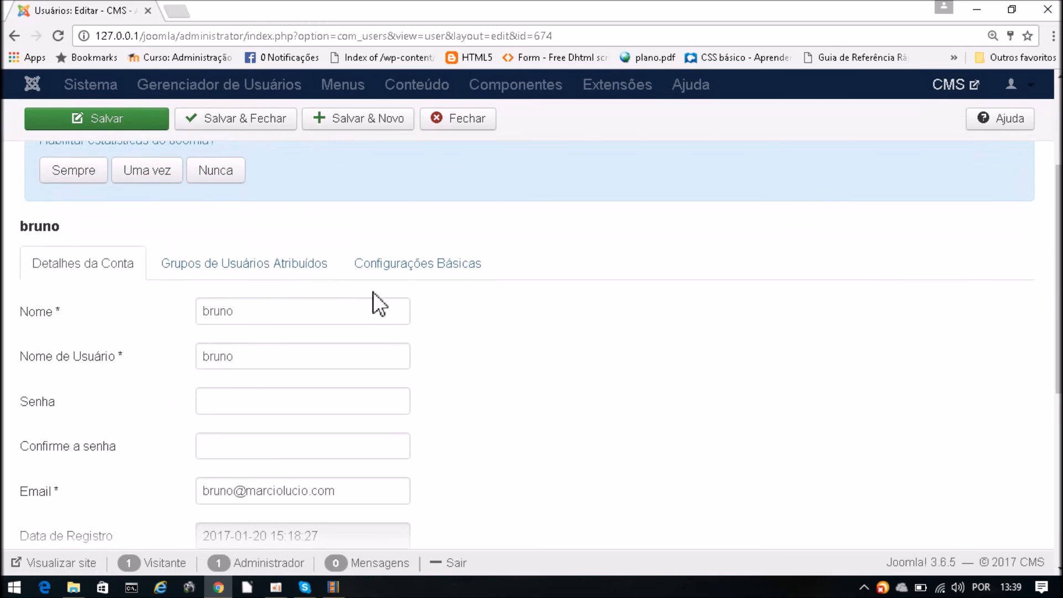
click(239, 271)
drag(1059, 266, 1058, 374)
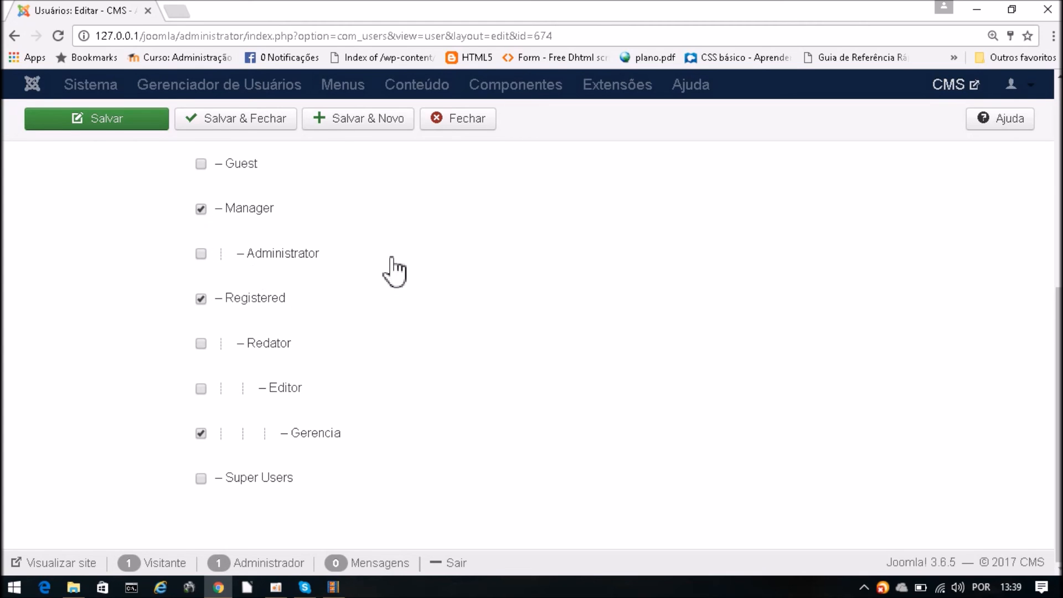
click(227, 122)
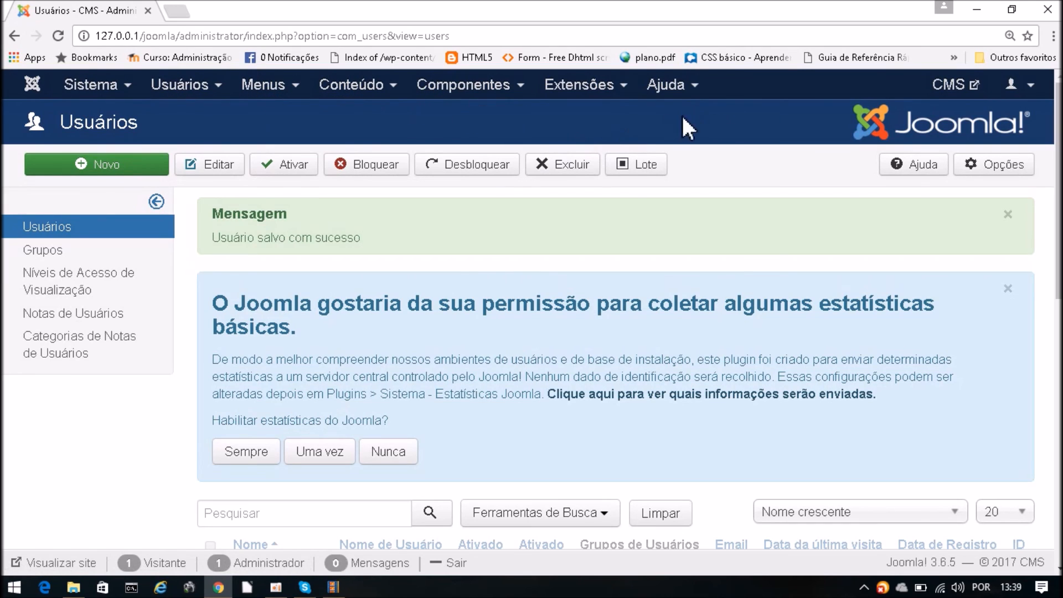
- Sign out and enter the bruno username and account password
click(1033, 89)
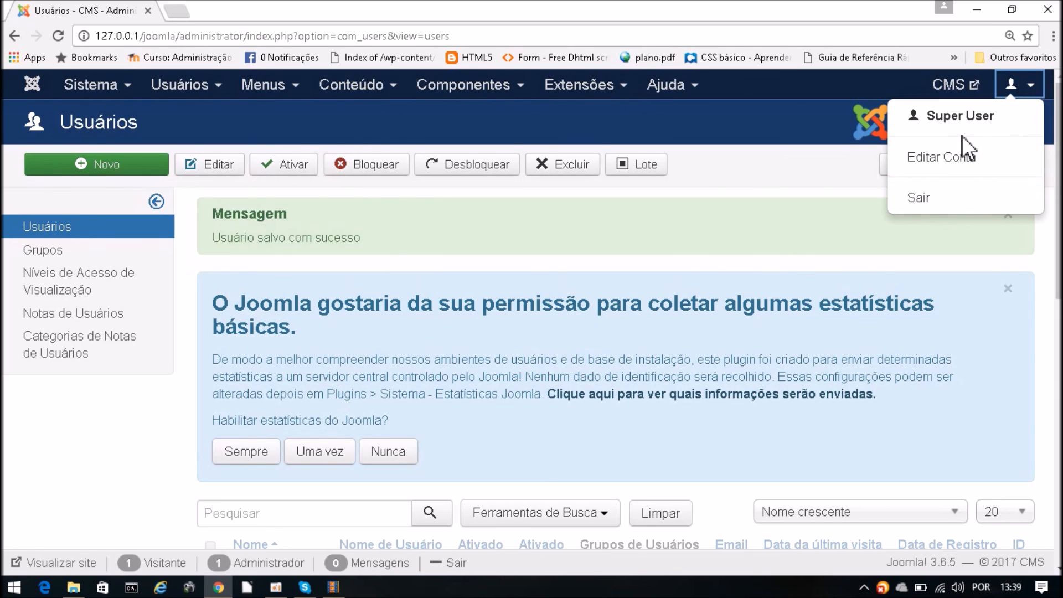
click(931, 204)
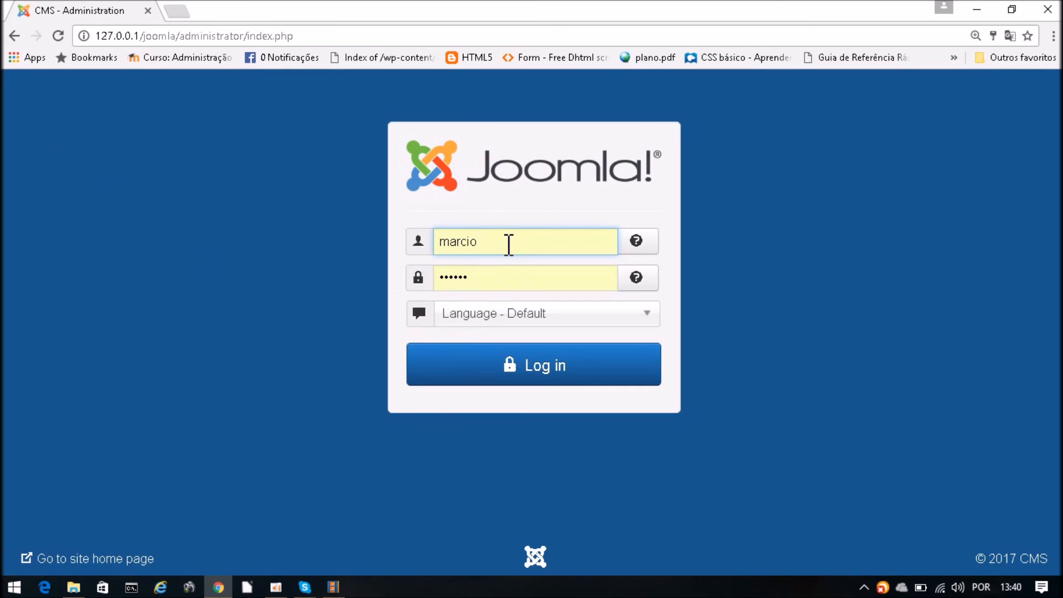
drag(507, 242, 425, 245)
text(bruno)
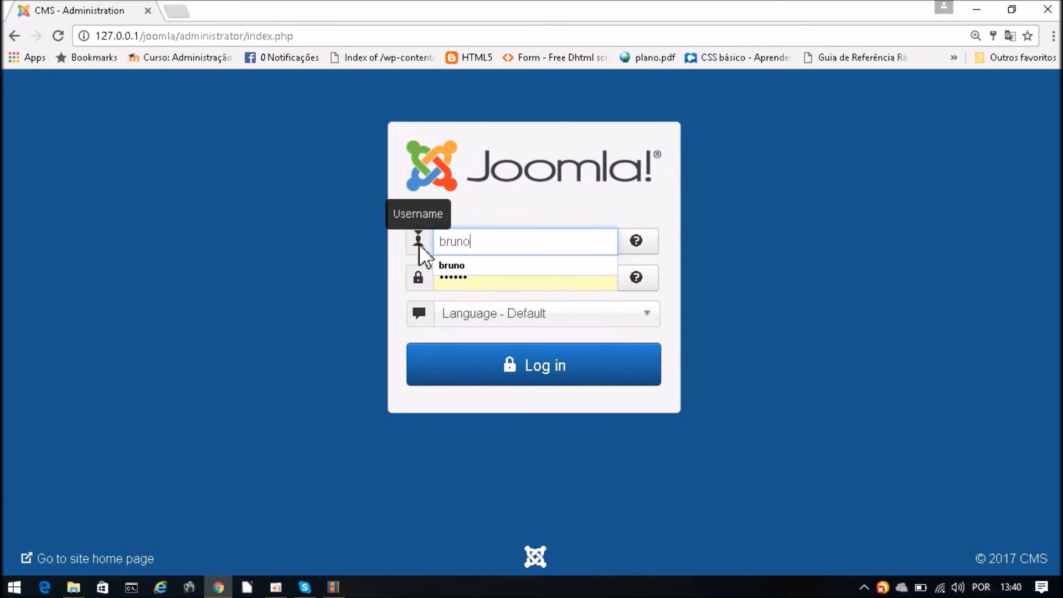
click(451, 277)
double_click(475, 277)
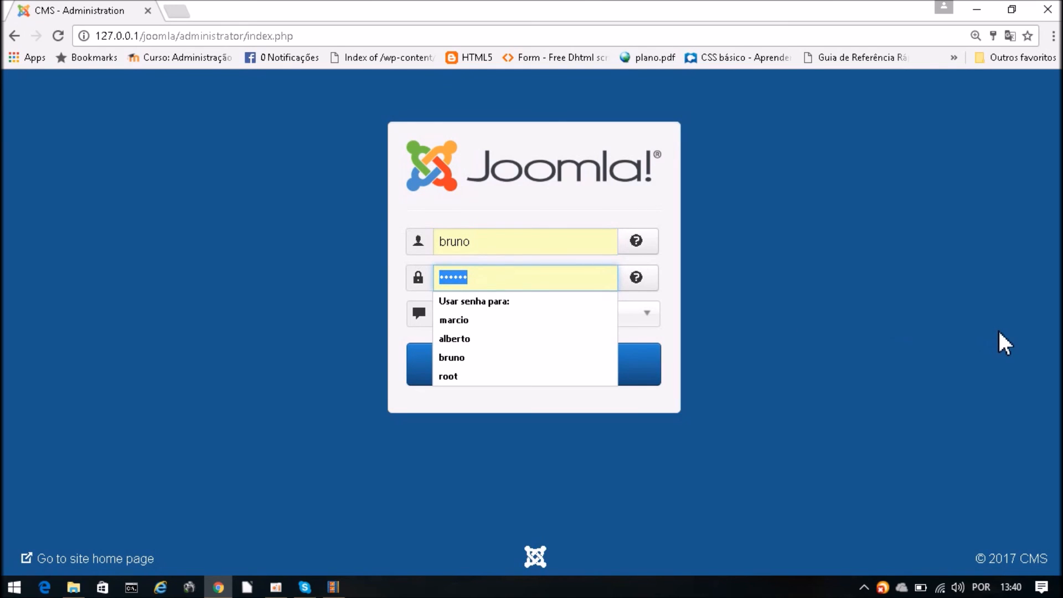
text(123456)
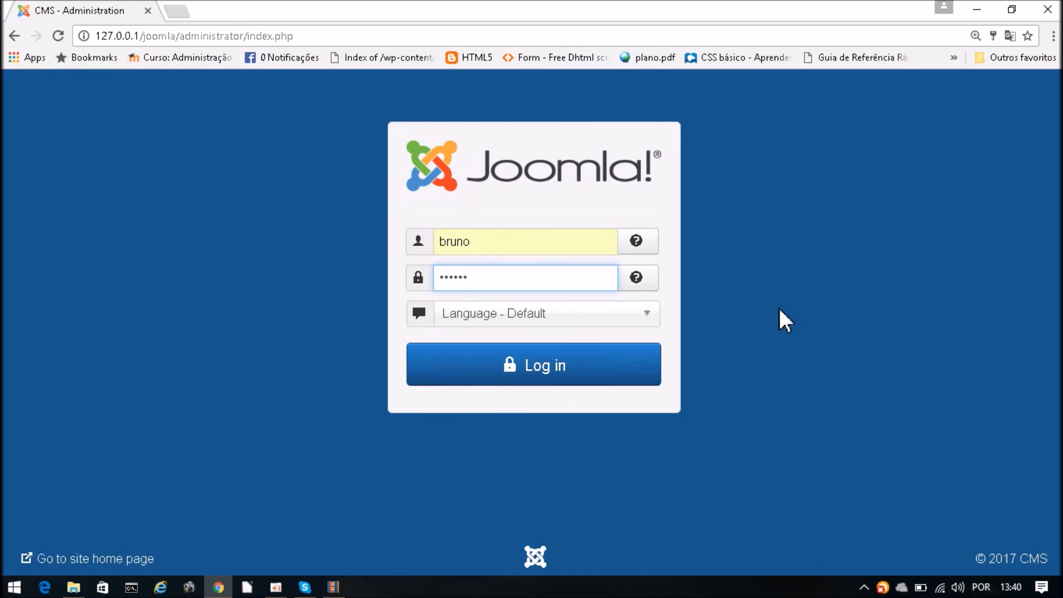
- Log in with Português Brasileiro (pt-BR), reaching the reduced Painel de Controle
click(597, 323)
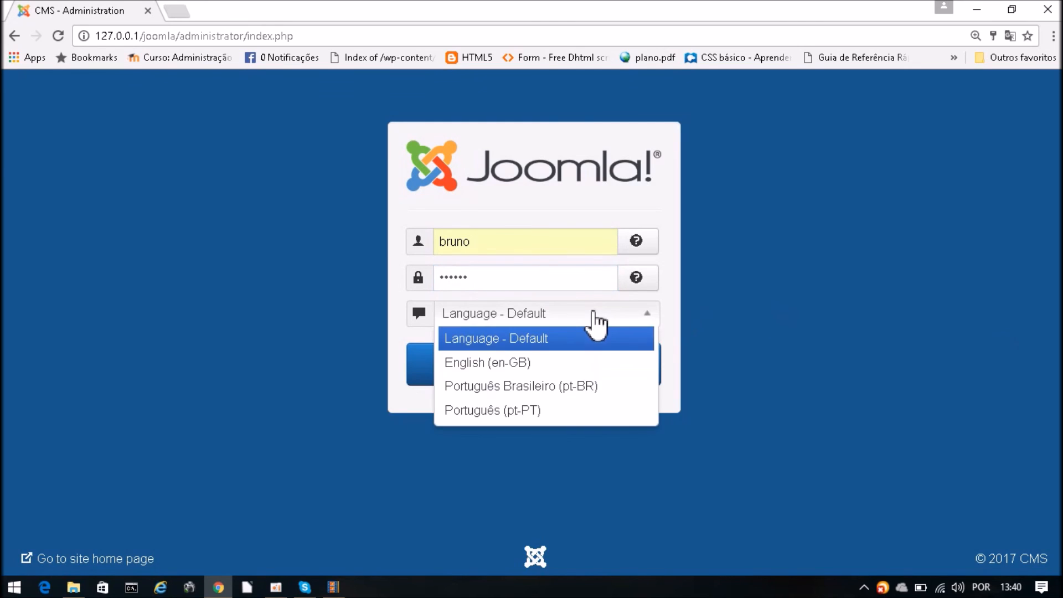
click(576, 391)
click(579, 380)
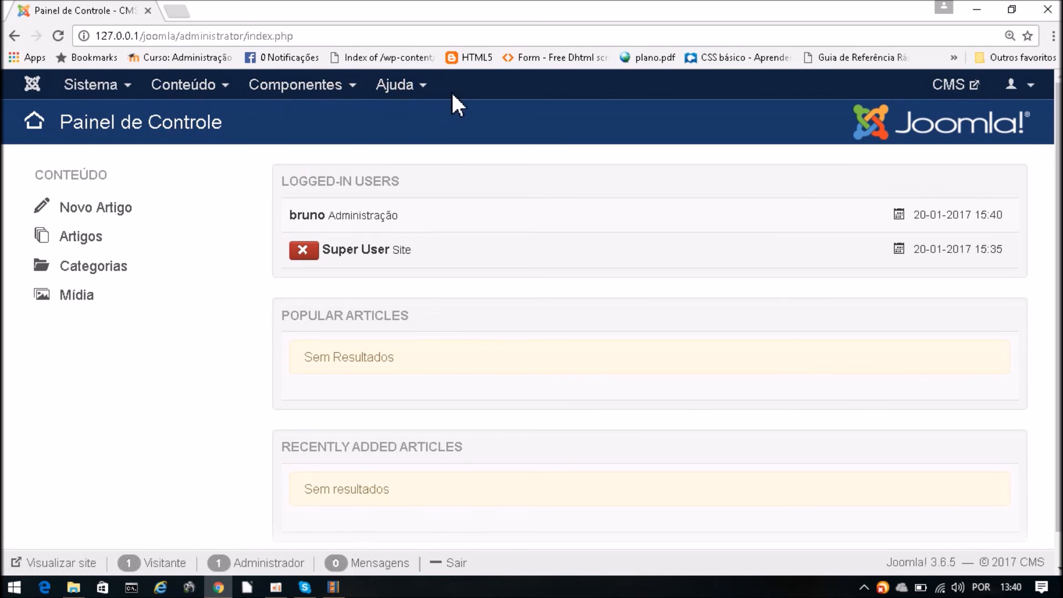
- Start a Novo Artigo and cancel it, leaving the empty Artigos list
click(82, 211)
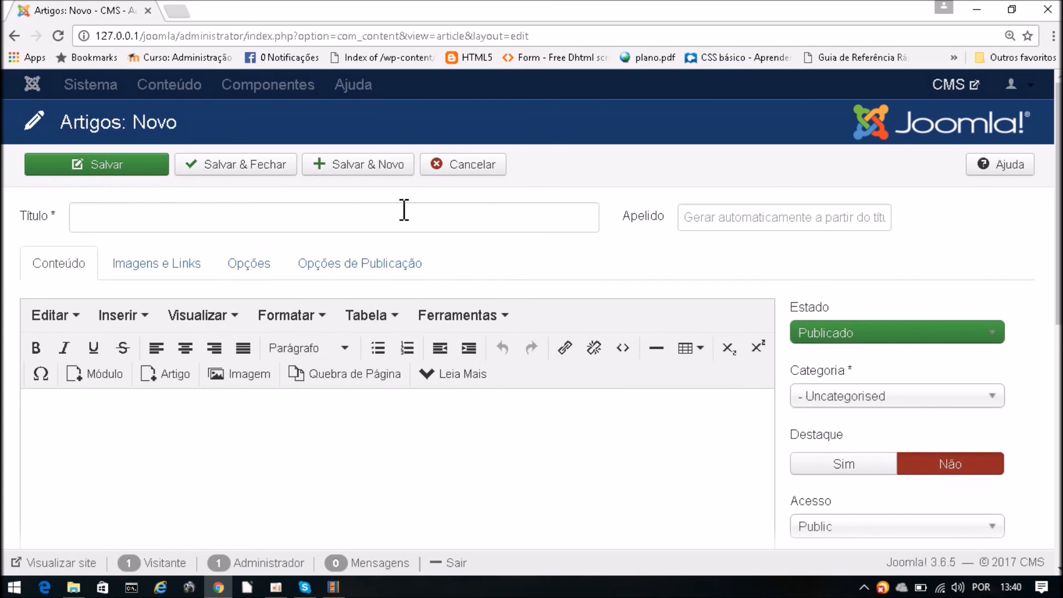
click(464, 165)
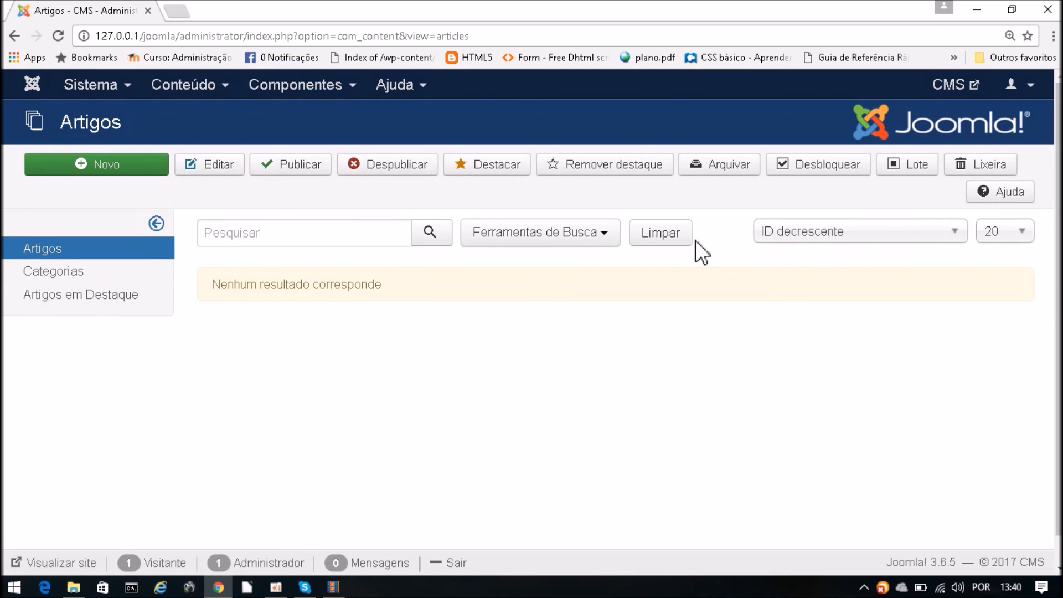
- Go back to the dashboard via Sistema > Painel de Controle
click(102, 88)
click(124, 115)
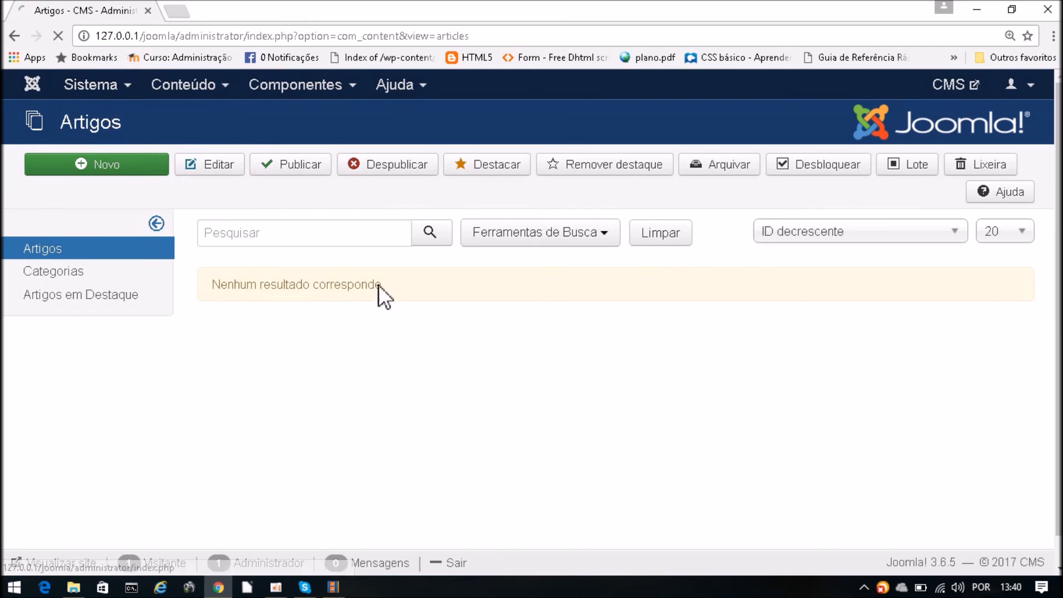